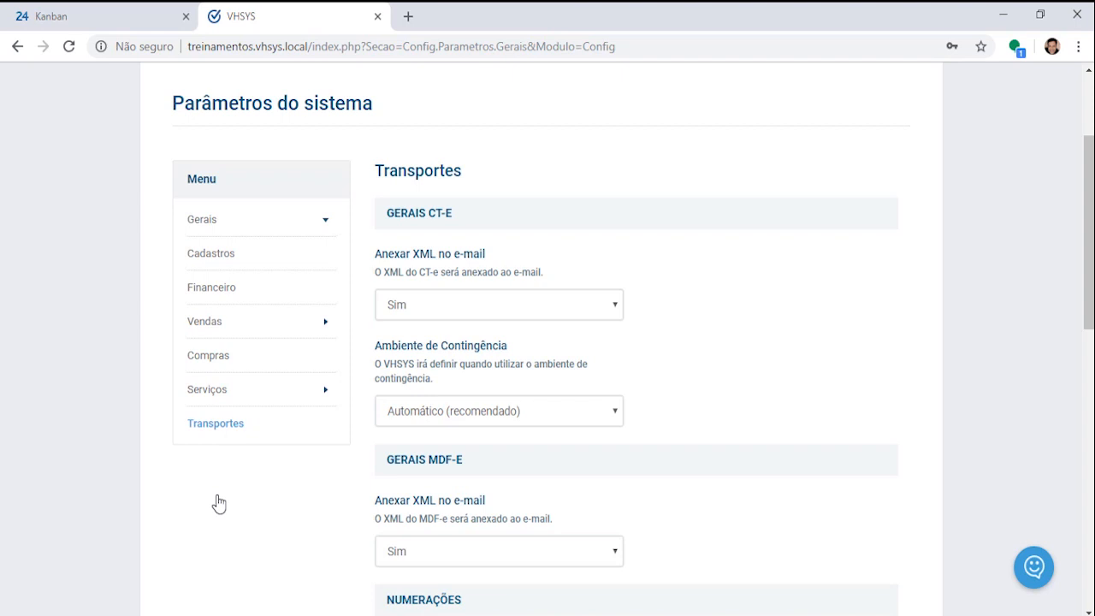
Step: Scroll to the GERAIS MDF-E section and highlight the note about attaching the MDF-e XML
{"action": "scroll", "coordinate": [789, 403], "scroll_direction": "down", "scroll_amount": 3}
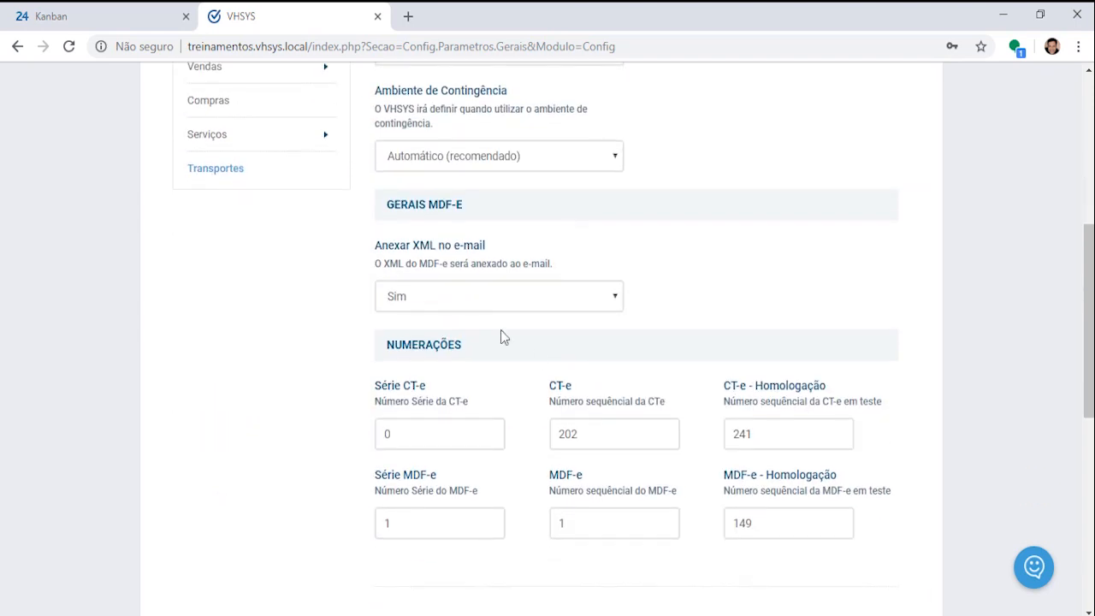
{"action": "left_click_drag", "start_coordinate": [395, 207], "coordinate": [486, 210]}
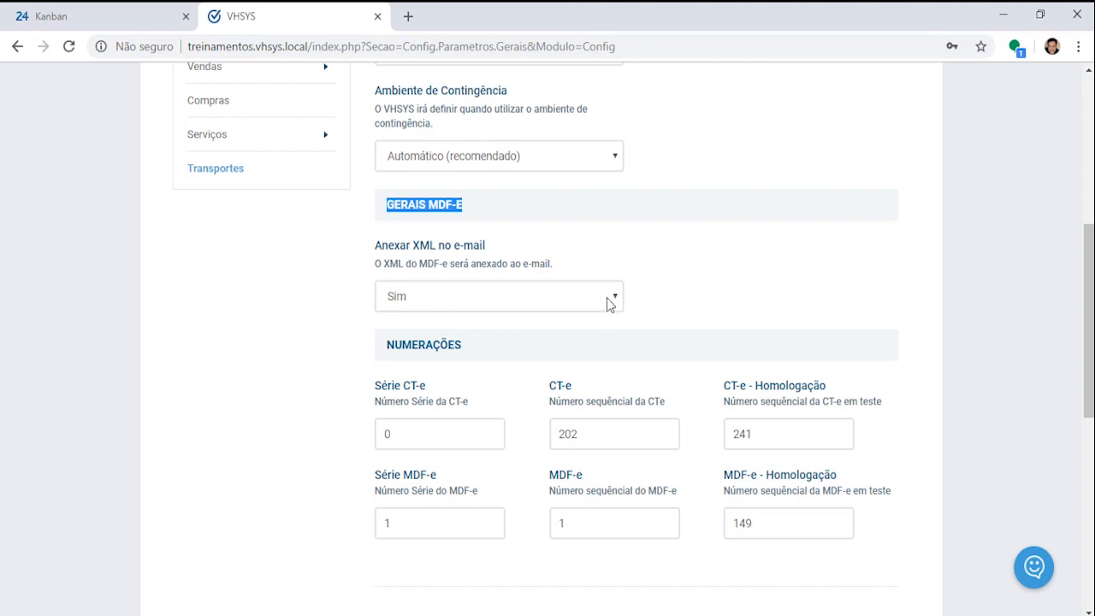
{"action": "left_click_drag", "start_coordinate": [382, 264], "coordinate": [443, 261]}
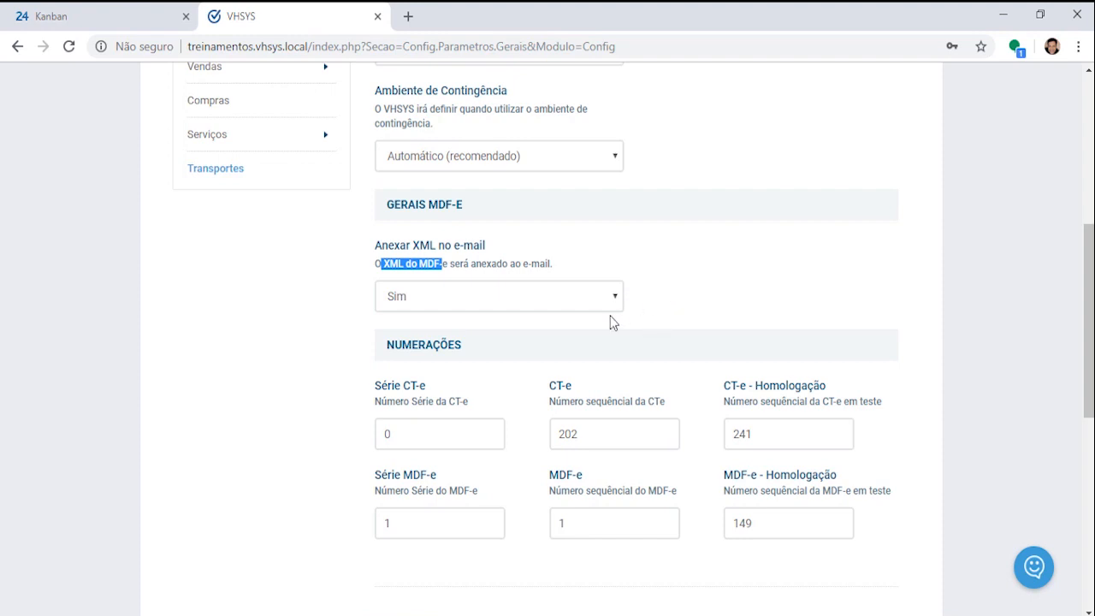
Step: Confirm Série MDF-e 1 and MDF-e sequence number 1, then save the transport parameters
{"action": "scroll", "coordinate": [679, 313], "scroll_direction": "down", "scroll_amount": 2}
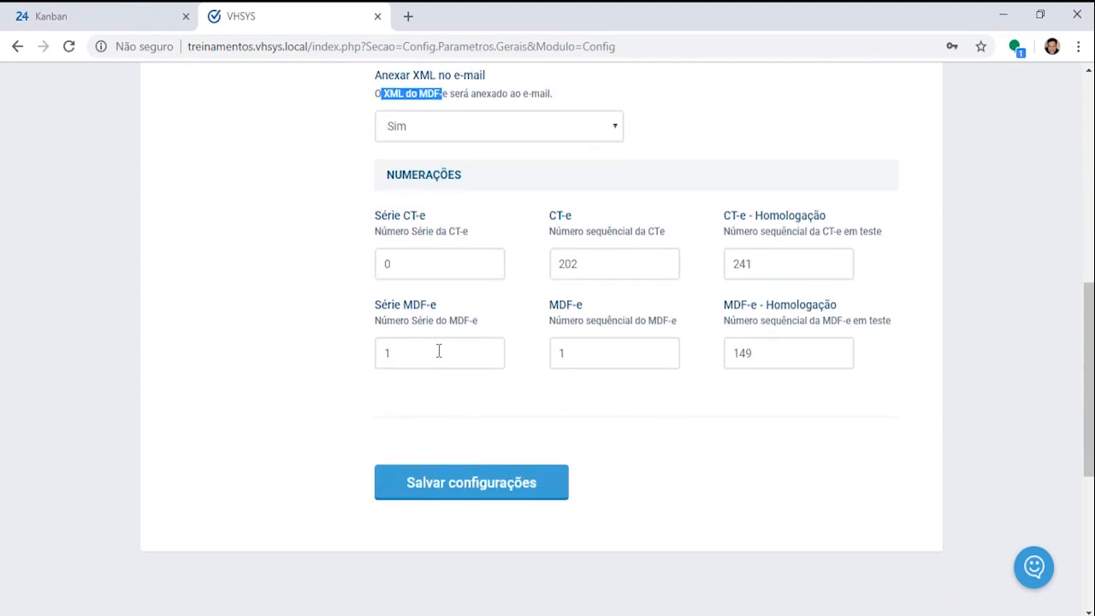
{"action": "left_click_drag", "start_coordinate": [432, 354], "coordinate": [380, 352]}
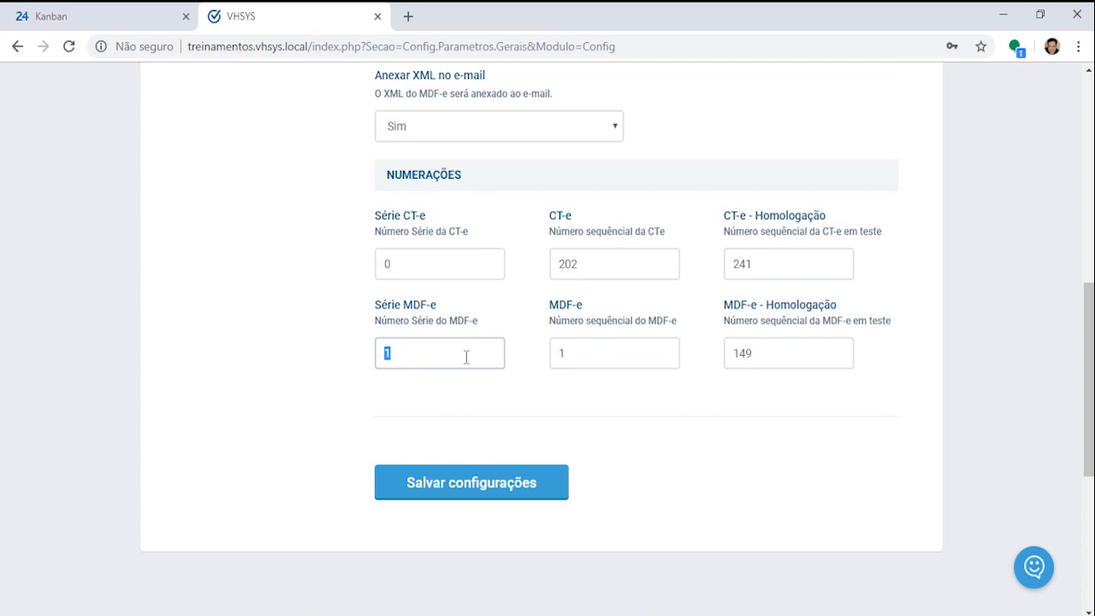
{"action": "left_click", "coordinate": [640, 352]}
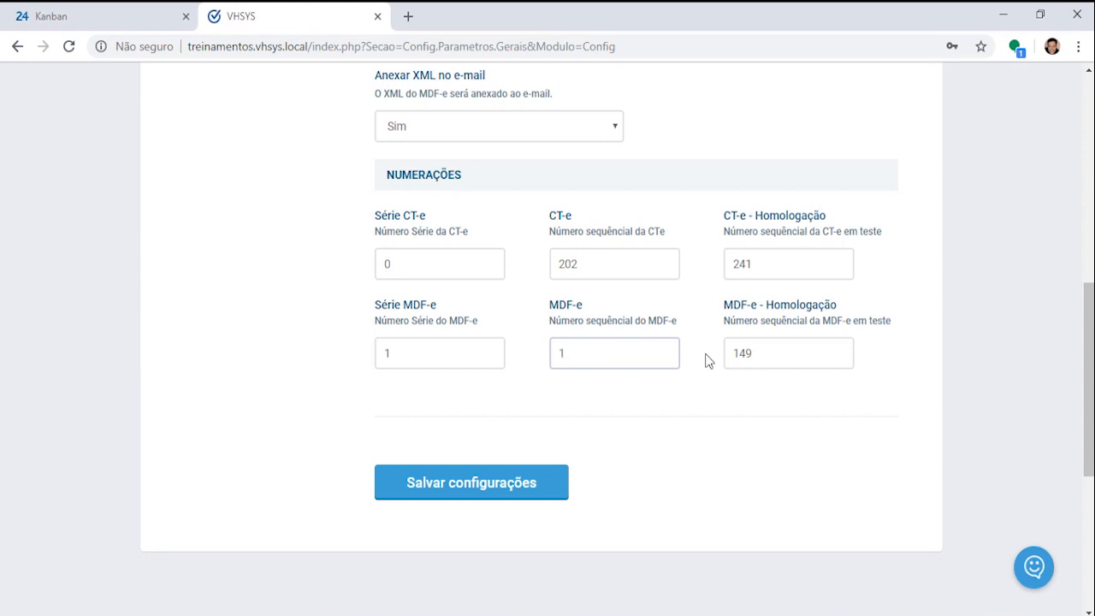
{"action": "left_click", "coordinate": [402, 352]}
{"action": "left_click", "coordinate": [622, 356]}
{"action": "double_click", "coordinate": [622, 357]}
{"action": "left_click", "coordinate": [467, 492]}
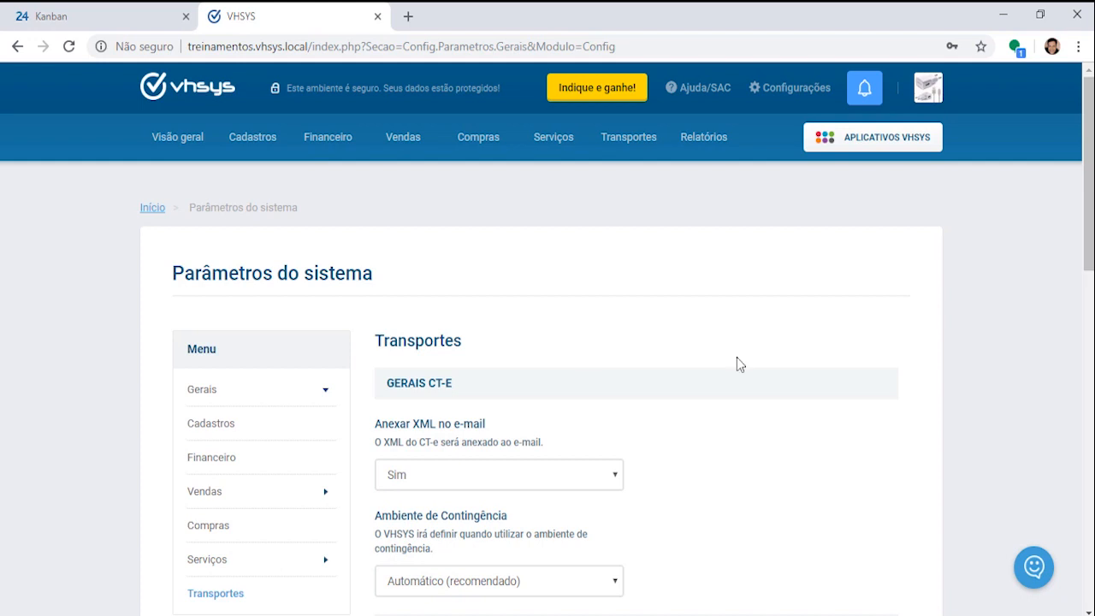
Step: Go to Transportes > Manifesto de Transporte to list MDF-e records 145 to 148
{"action": "mouse_move", "coordinate": [637, 145]}
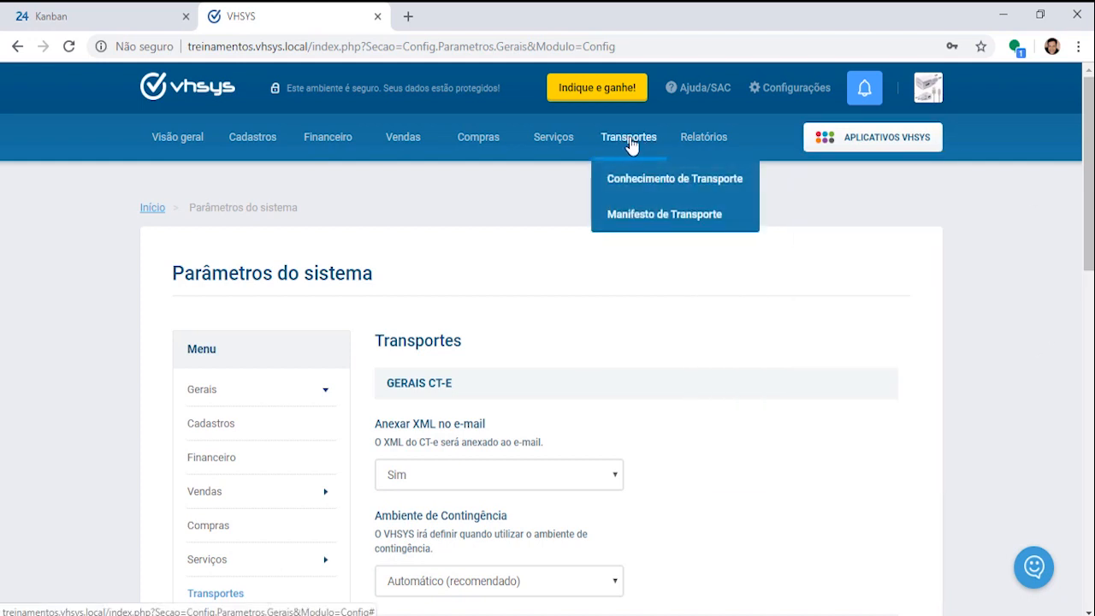
{"action": "left_click", "coordinate": [637, 216]}
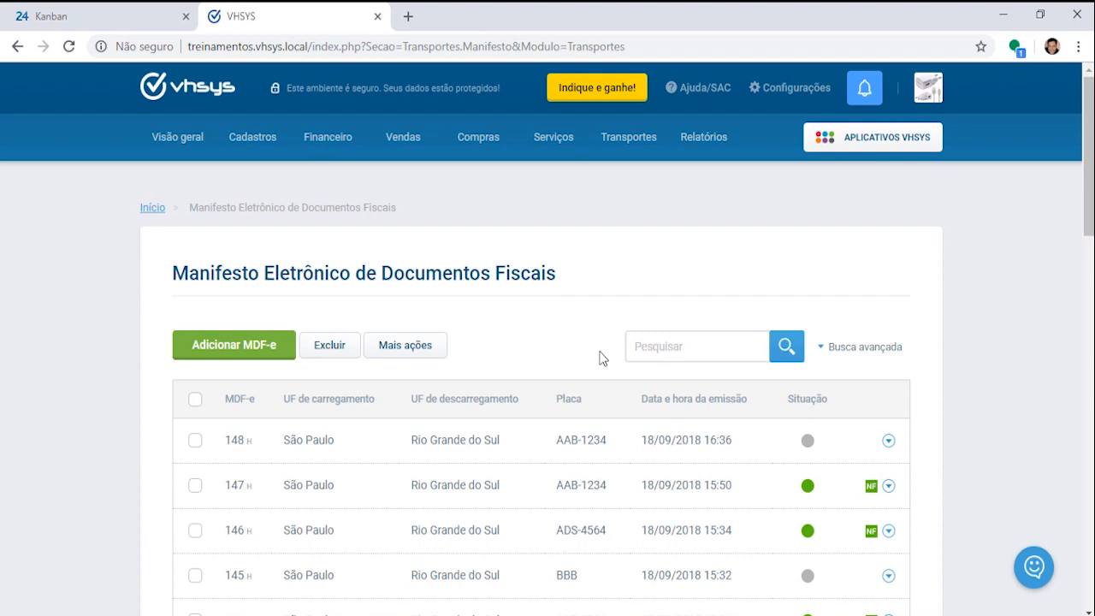
{"action": "left_click_drag", "start_coordinate": [175, 274], "coordinate": [612, 275]}
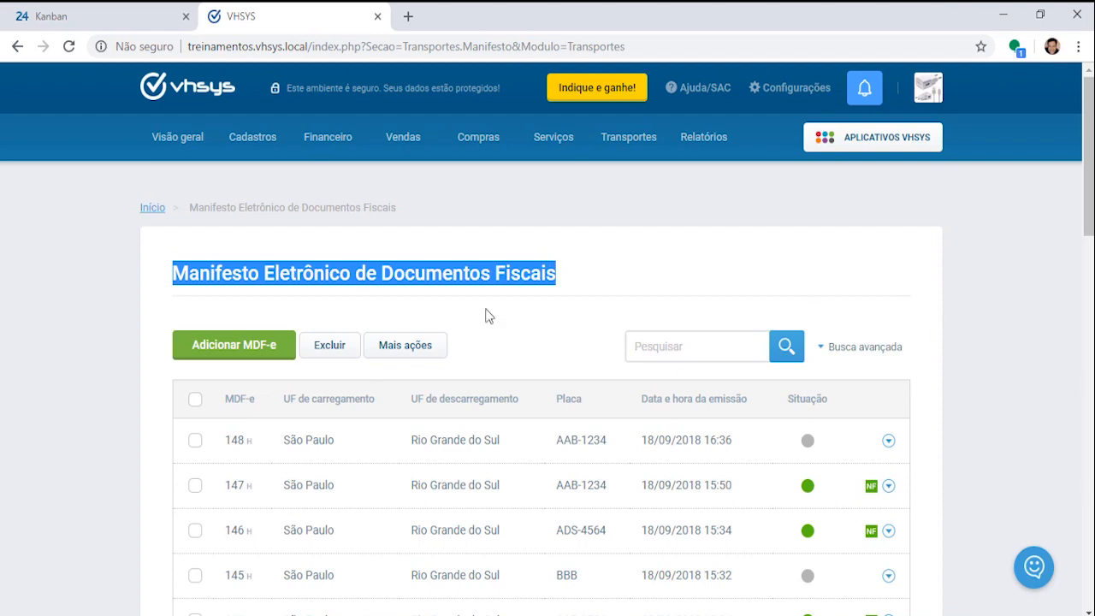
Step: Add a new MDF-e and point out the Informações gerais and Tipo do transportador fields
{"action": "left_click", "coordinate": [239, 353]}
{"action": "scroll", "coordinate": [669, 343], "scroll_direction": "down", "scroll_amount": 1}
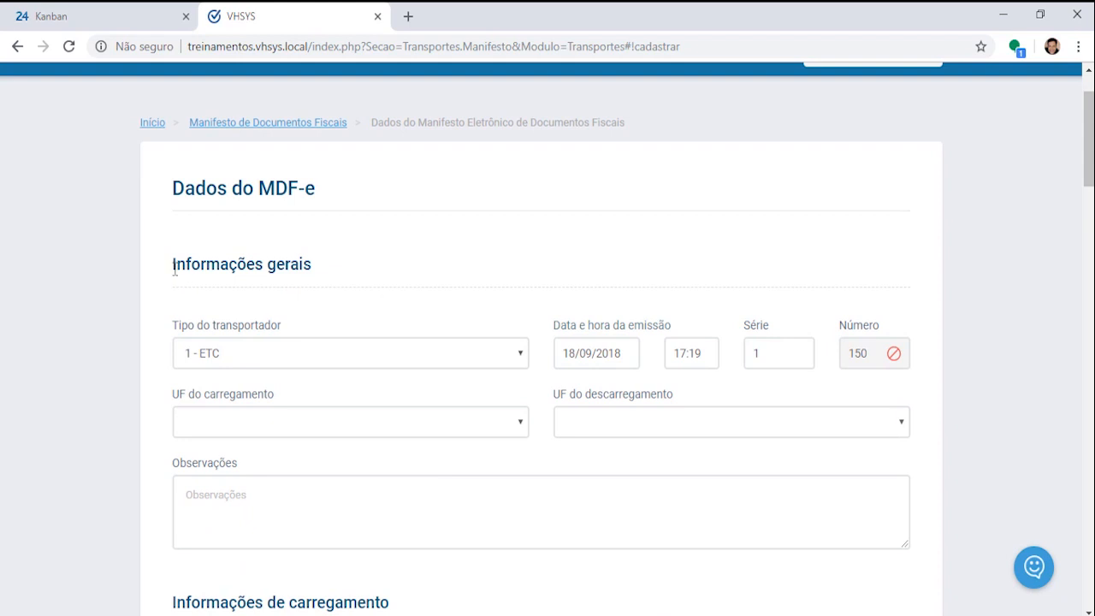
{"action": "left_click_drag", "start_coordinate": [174, 270], "coordinate": [362, 271]}
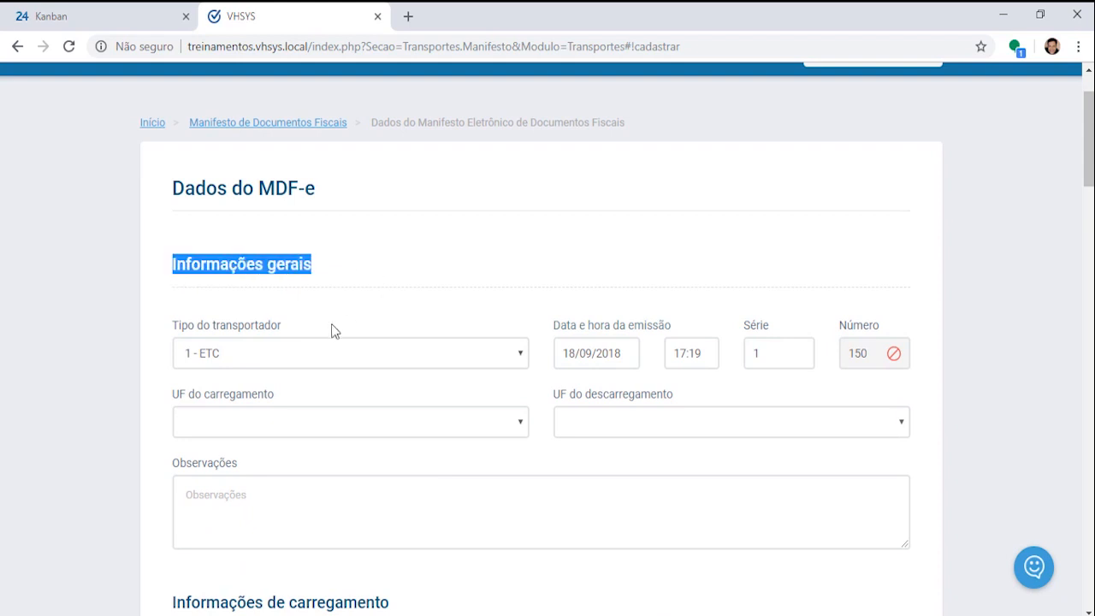
{"action": "left_click_drag", "start_coordinate": [174, 332], "coordinate": [335, 336]}
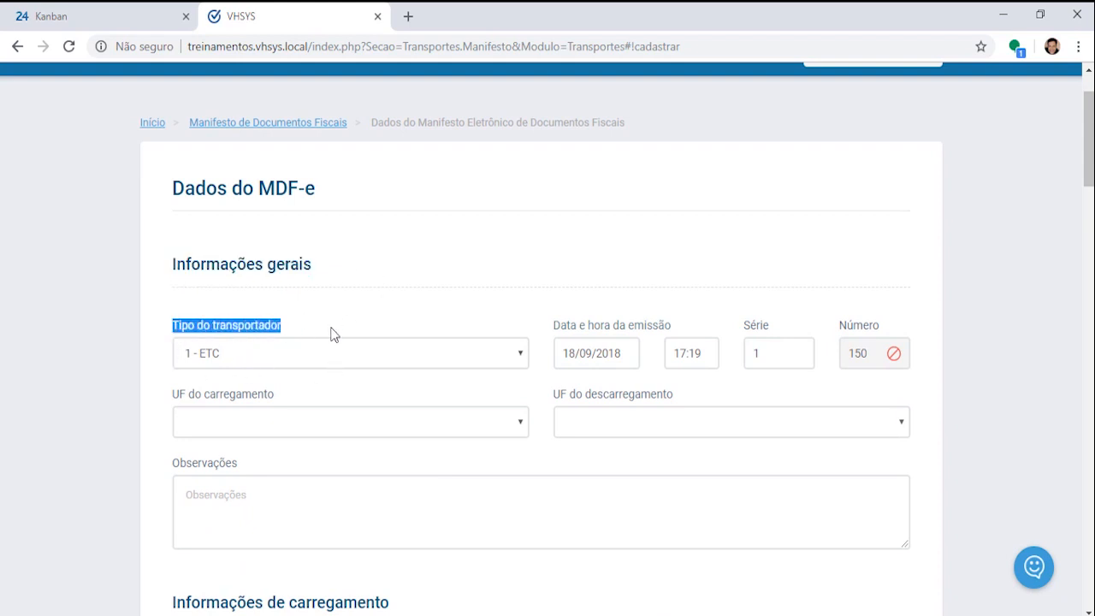
Step: Compare the ETC, TAC and CTC carrier types in Sticky Notes, then keep 1 - ETC
{"action": "left_click", "coordinate": [516, 354]}
{"action": "key", "text": "alt+Tab"}
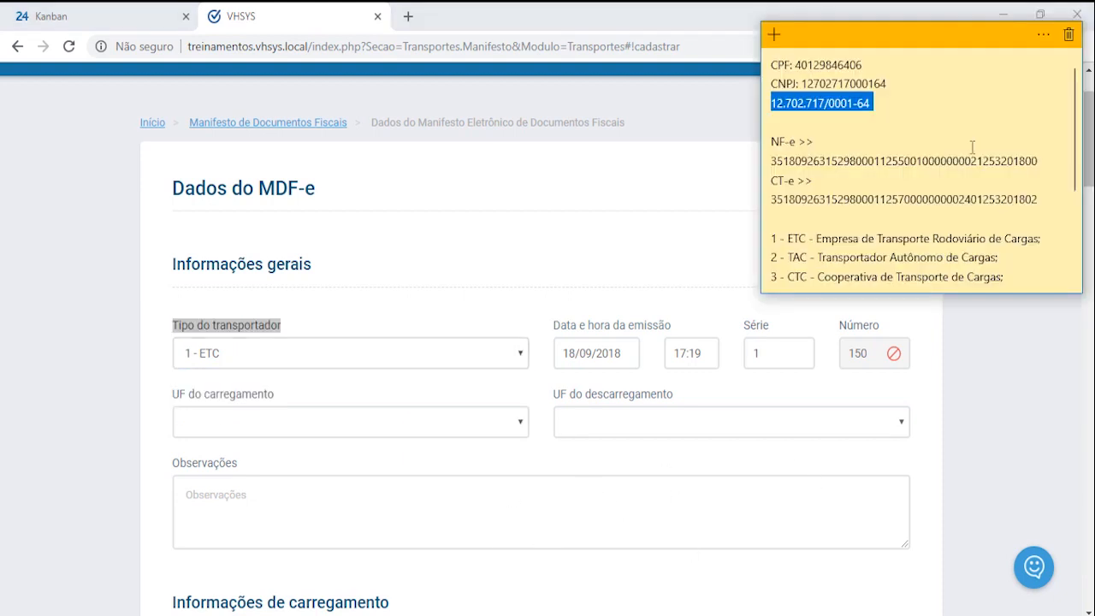
{"action": "triple_click", "coordinate": [772, 239]}
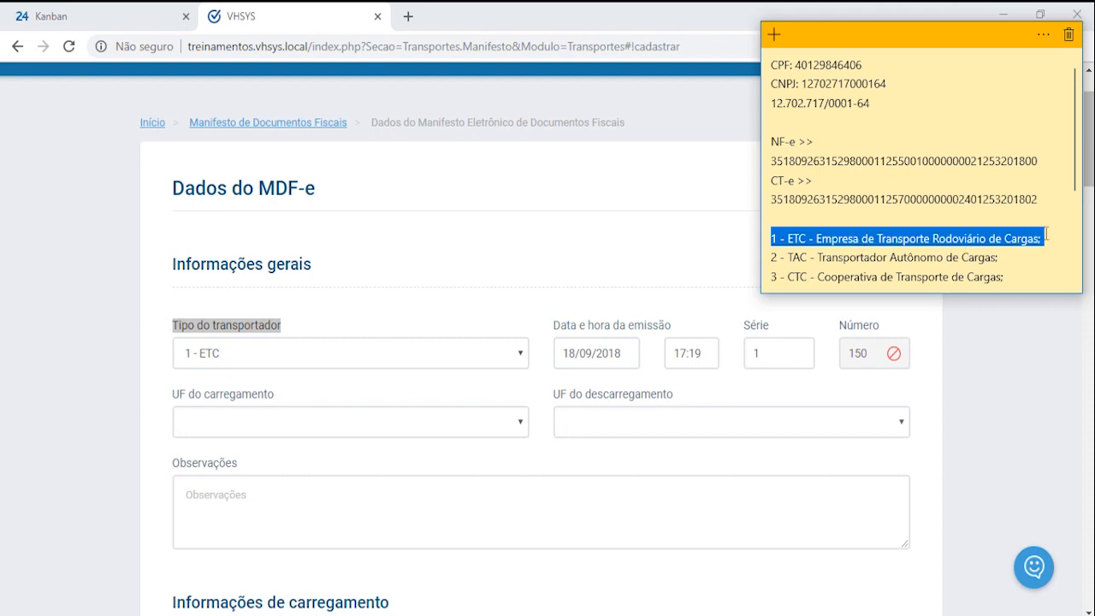
{"action": "left_click_drag", "start_coordinate": [773, 257], "coordinate": [1014, 261]}
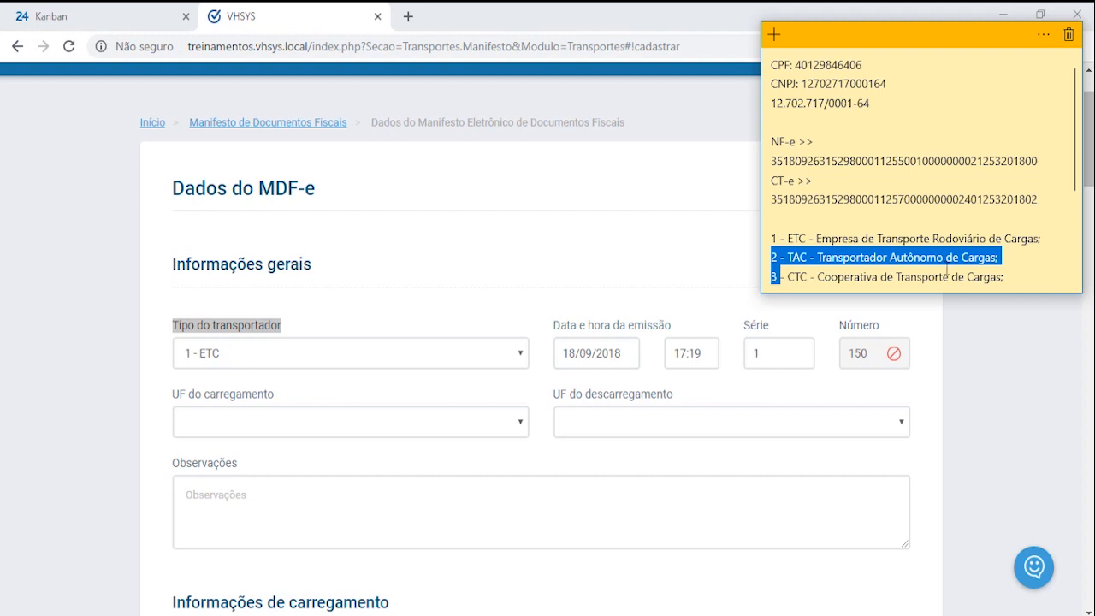
{"action": "left_click", "coordinate": [786, 276]}
{"action": "left_click_drag", "start_coordinate": [785, 276], "coordinate": [1054, 273]}
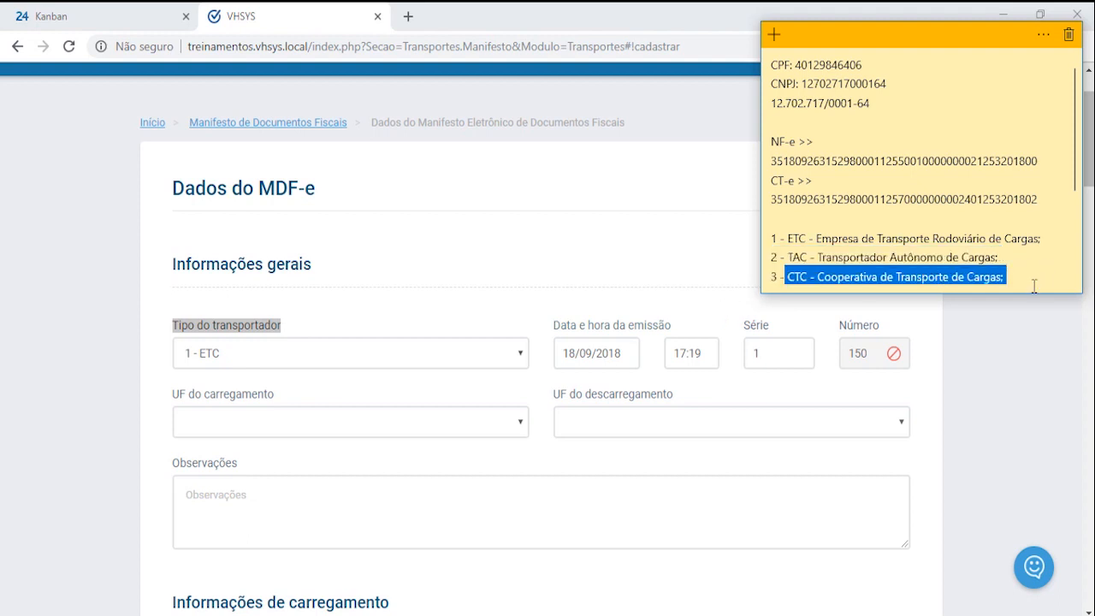
{"action": "left_click", "coordinate": [522, 358]}
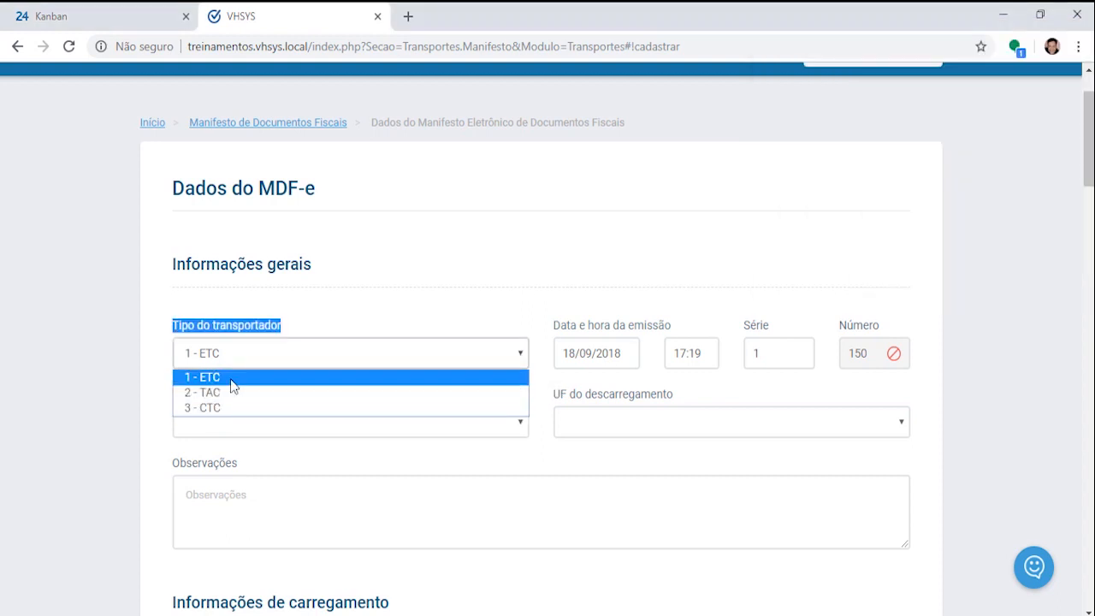
{"action": "left_click", "coordinate": [231, 385]}
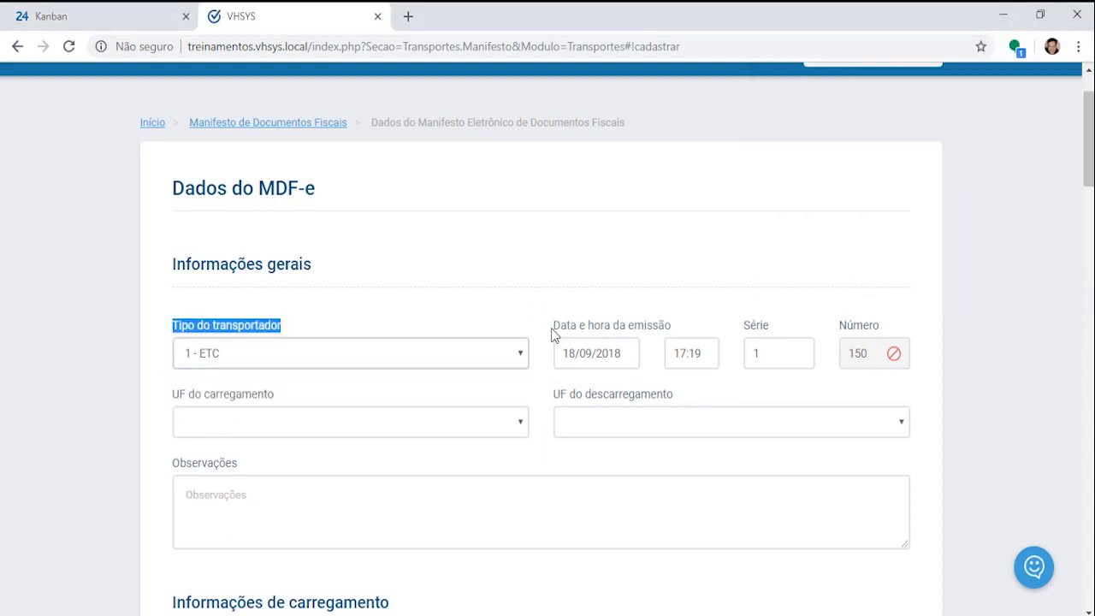
Step: Set UF do carregamento to São Paulo
{"action": "left_click", "coordinate": [588, 331]}
{"action": "triple_click", "coordinate": [588, 330]}
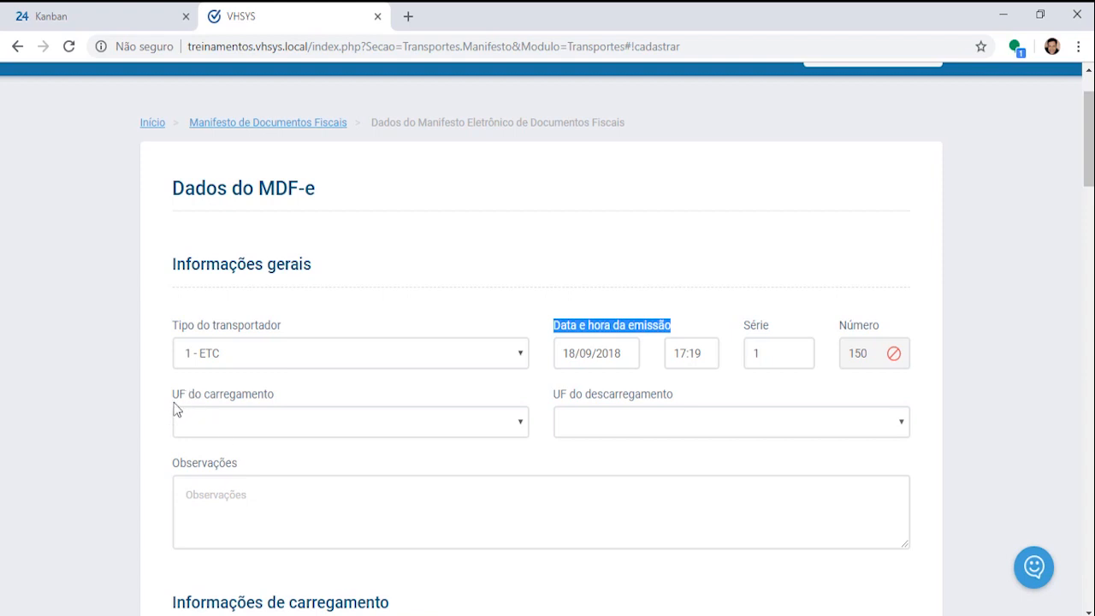
{"action": "triple_click", "coordinate": [244, 396]}
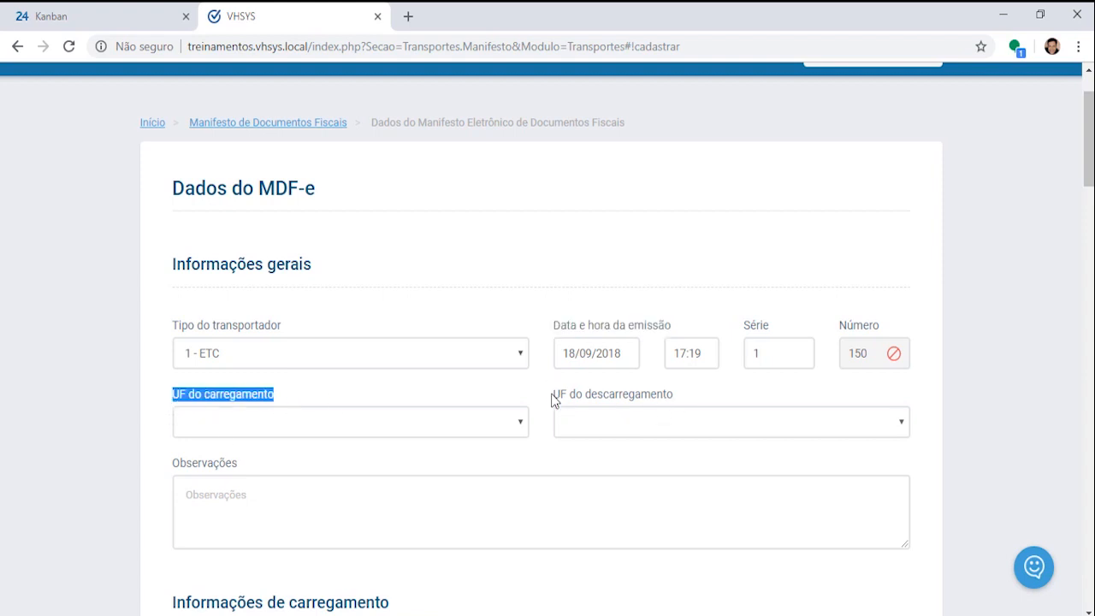
{"action": "left_click_drag", "start_coordinate": [556, 395], "coordinate": [690, 396]}
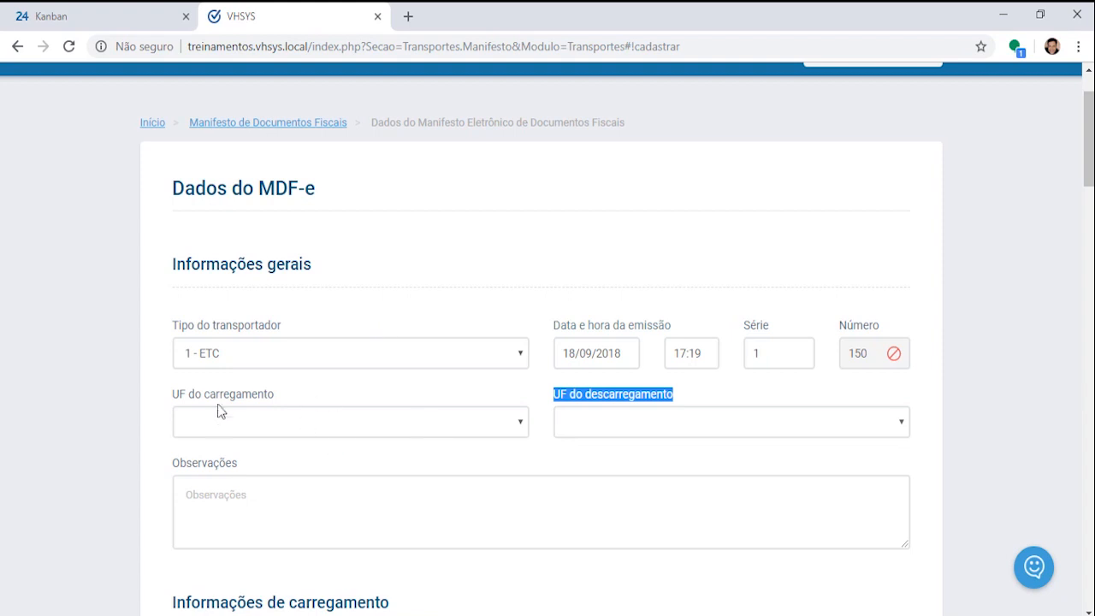
{"action": "left_click", "coordinate": [520, 421]}
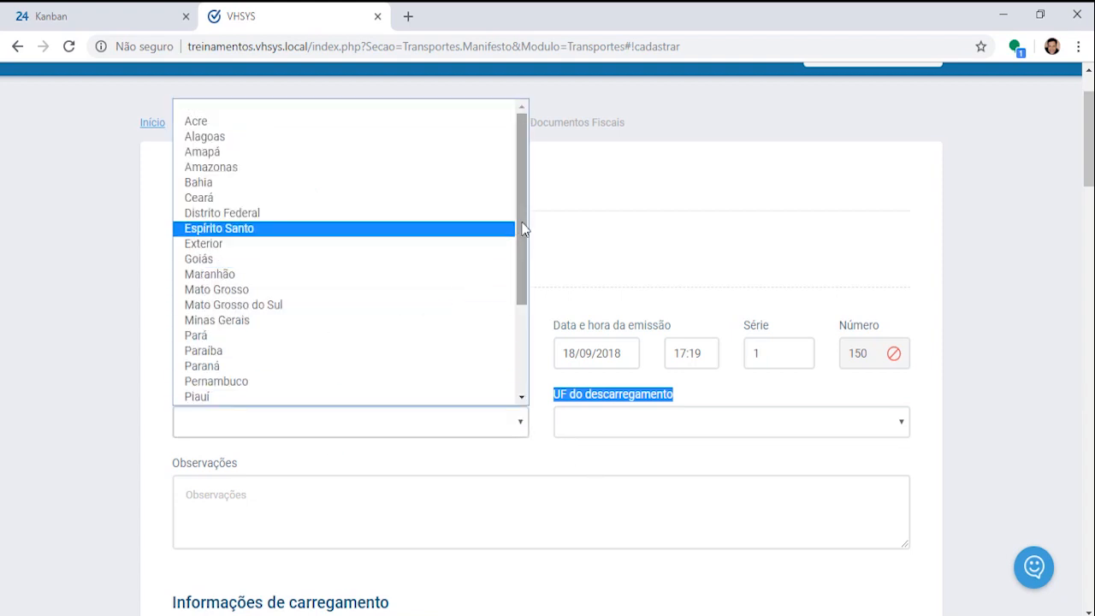
{"action": "left_click_drag", "start_coordinate": [519, 228], "coordinate": [518, 330]}
{"action": "left_click", "coordinate": [216, 373]}
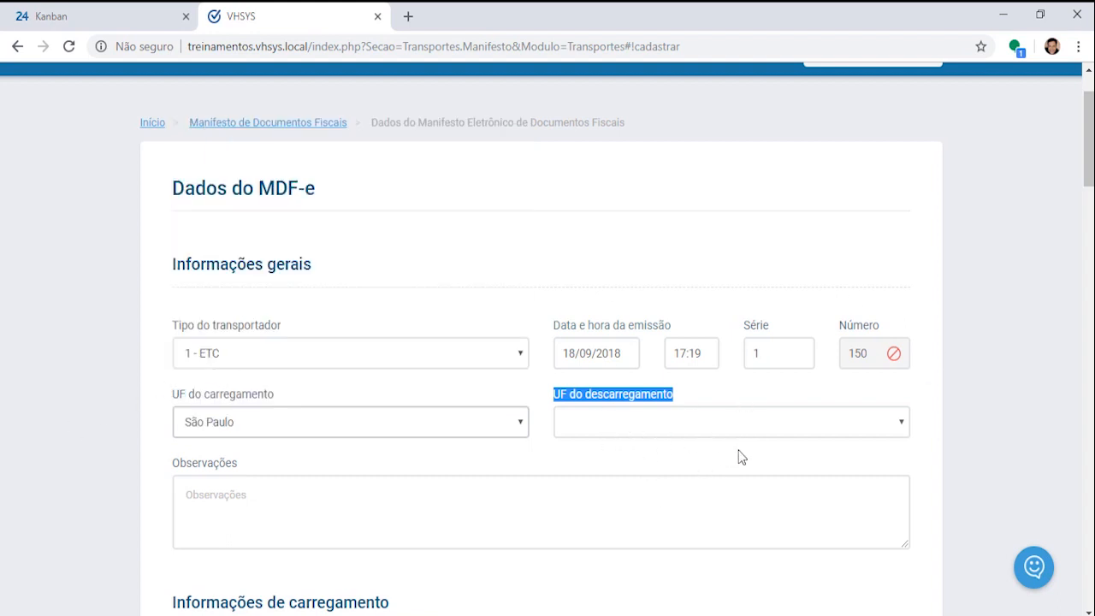
Step: Set UF do descarregamento to Rio Grande do Sul
{"action": "left_click", "coordinate": [599, 420]}
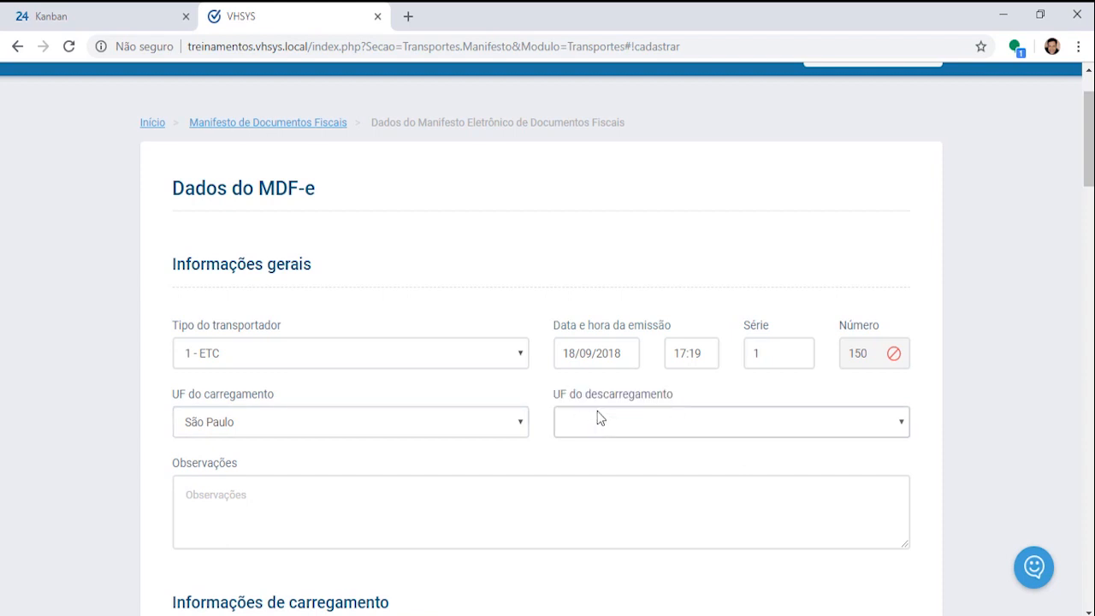
{"action": "left_click_drag", "start_coordinate": [561, 394], "coordinate": [724, 397]}
{"action": "left_click", "coordinate": [902, 422]}
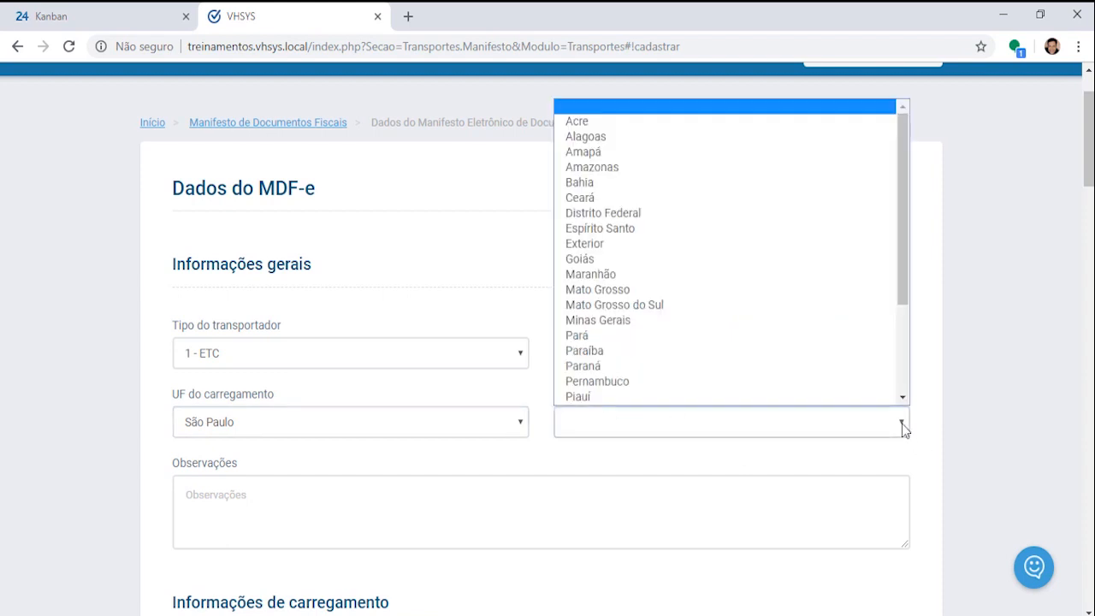
{"action": "left_click_drag", "start_coordinate": [909, 251], "coordinate": [894, 356]}
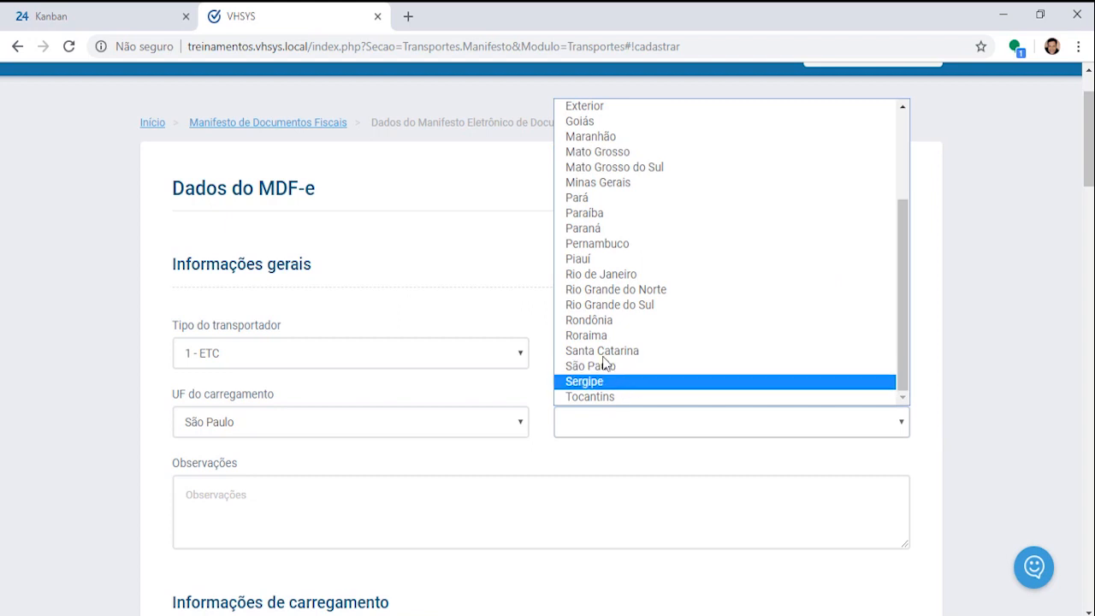
{"action": "left_click", "coordinate": [655, 305]}
{"action": "left_click", "coordinate": [393, 502]}
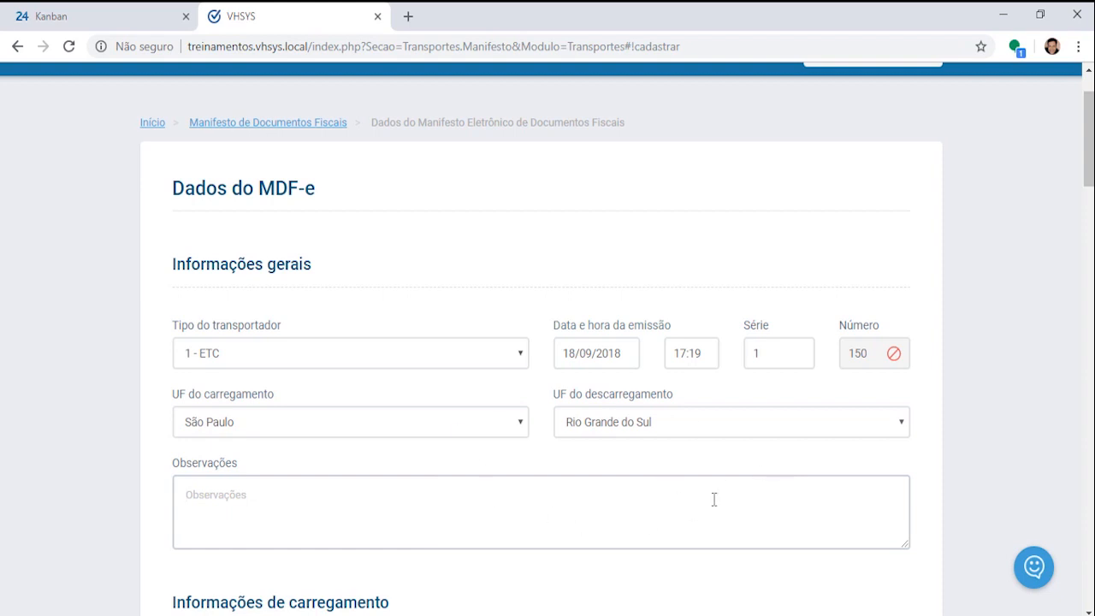
{"action": "scroll", "coordinate": [710, 504], "scroll_direction": "down", "scroll_amount": 2}
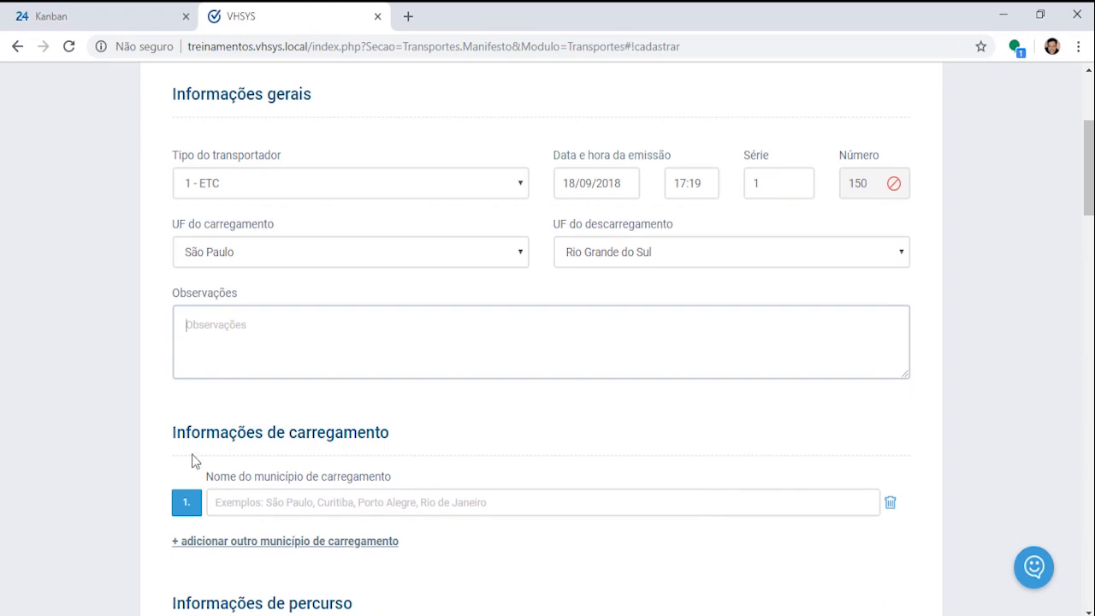
Step: Search 'Sao Paulo' and pick São Paulo as the loading municipality
{"action": "left_click", "coordinate": [243, 432]}
{"action": "triple_click", "coordinate": [243, 432]}
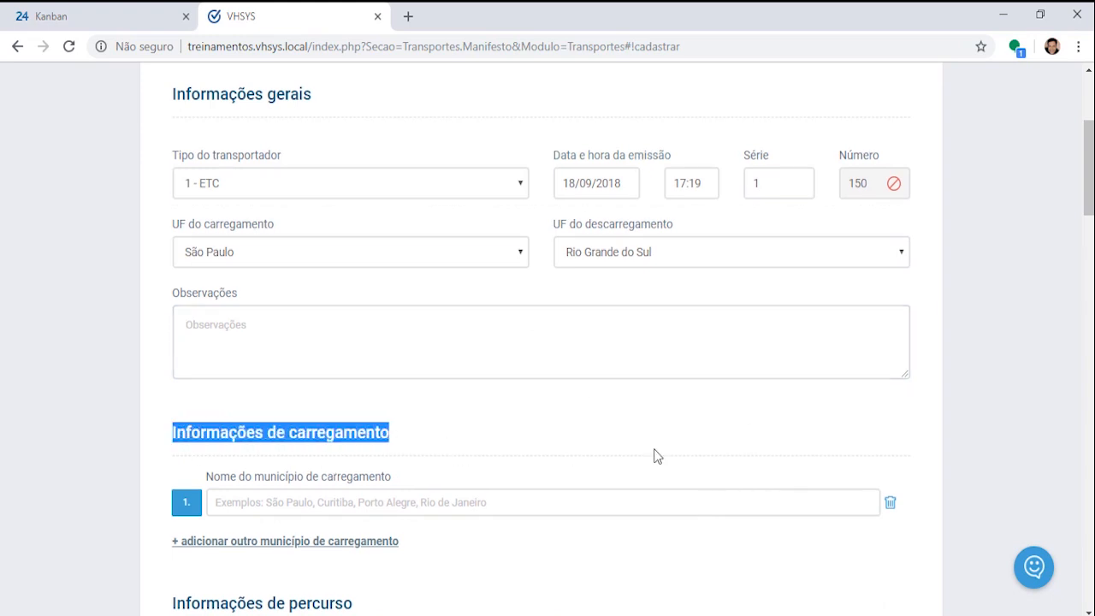
{"action": "left_click_drag", "start_coordinate": [208, 484], "coordinate": [394, 487]}
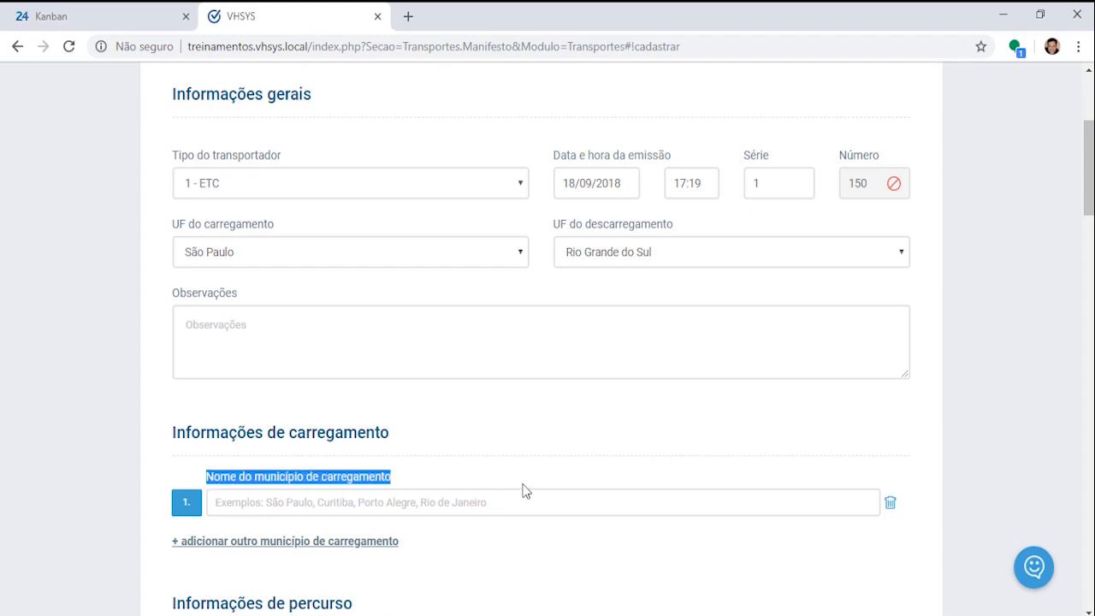
{"action": "left_click", "coordinate": [497, 503]}
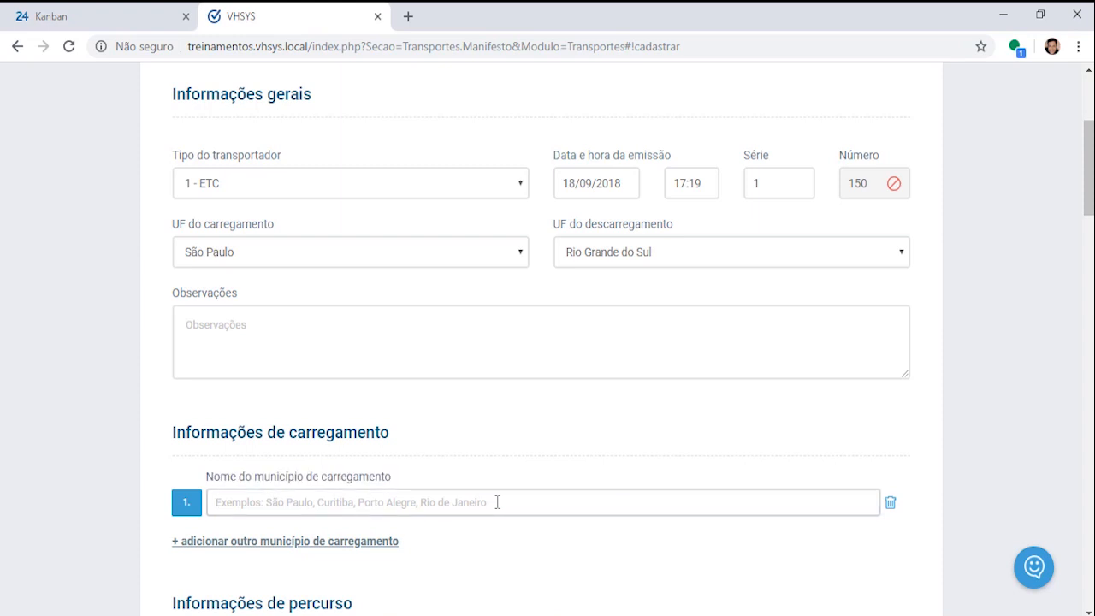
{"action": "type", "text": "Sao"}
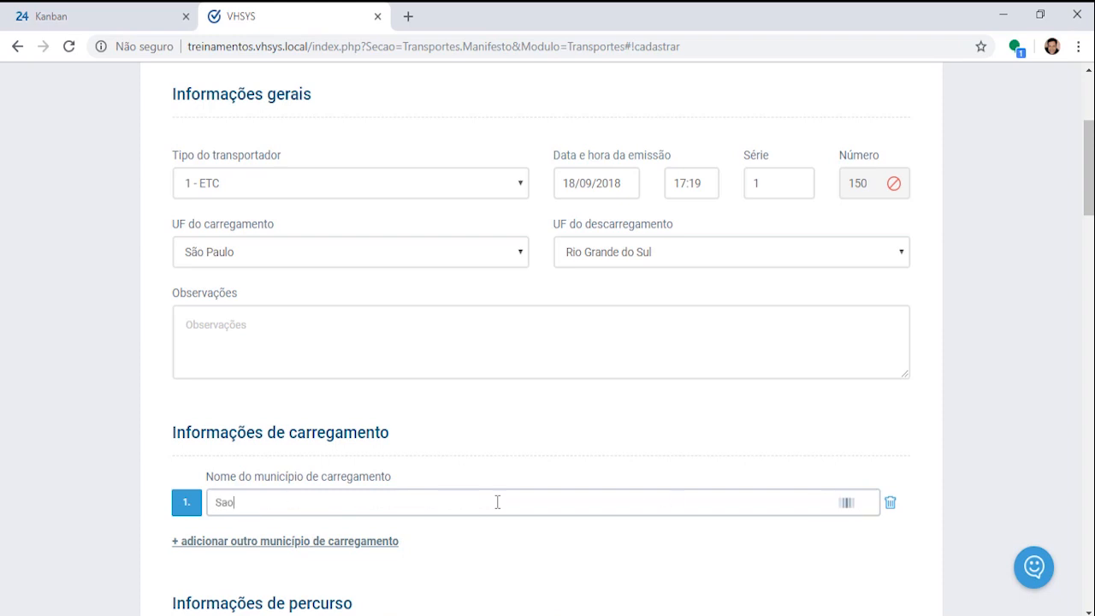
{"action": "type", "text": " Paulo"}
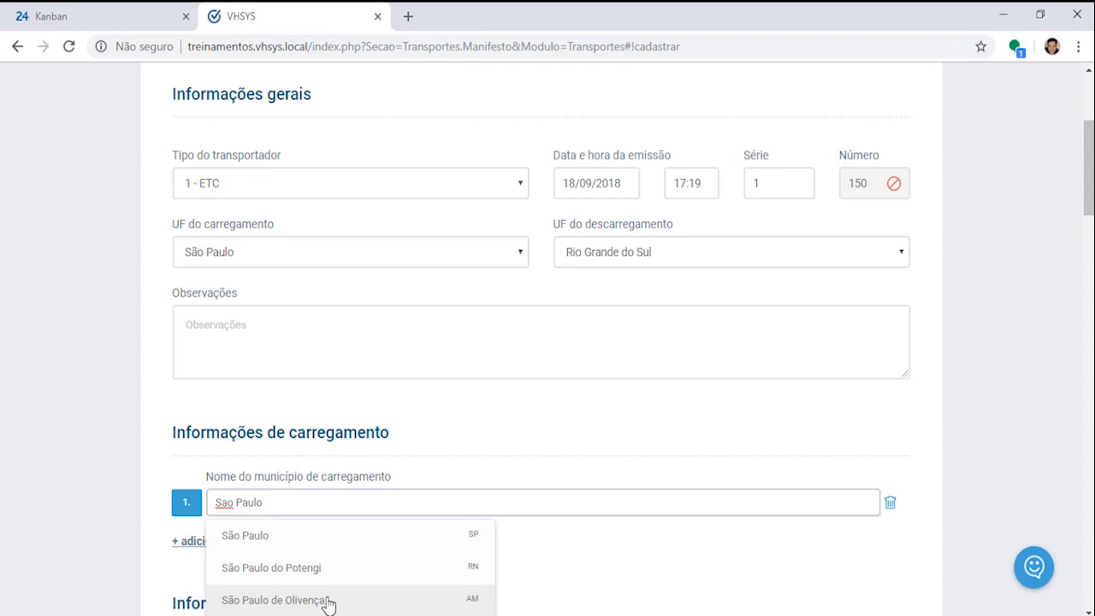
{"action": "left_click", "coordinate": [263, 545]}
{"action": "scroll", "coordinate": [718, 491], "scroll_direction": "down", "scroll_amount": 1}
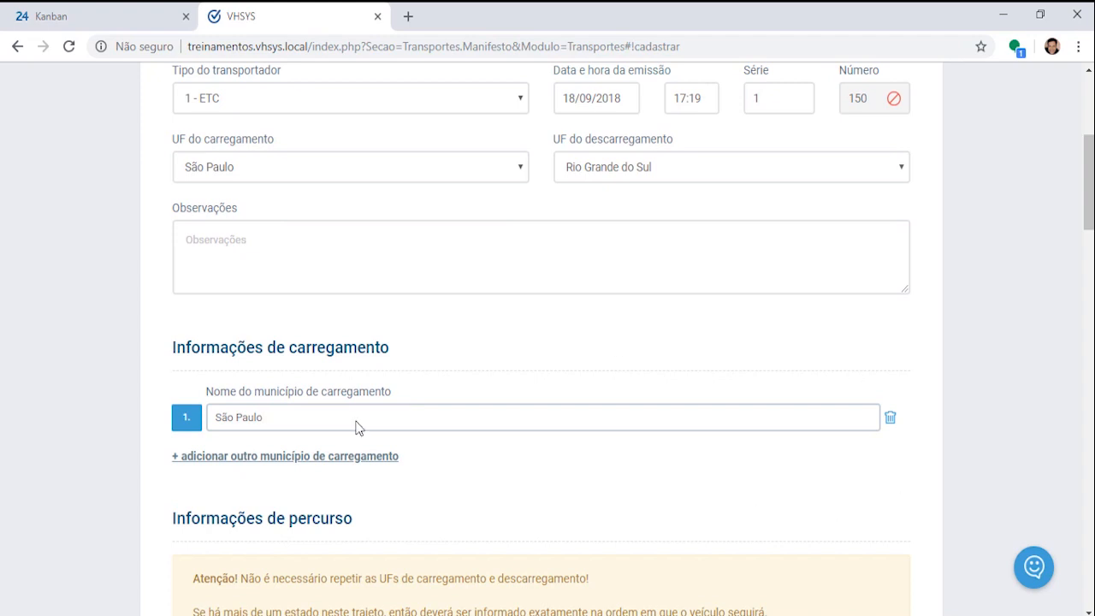
Step: Add a second municipality row, then delete it so only São Paulo remains
{"action": "left_click", "coordinate": [288, 463]}
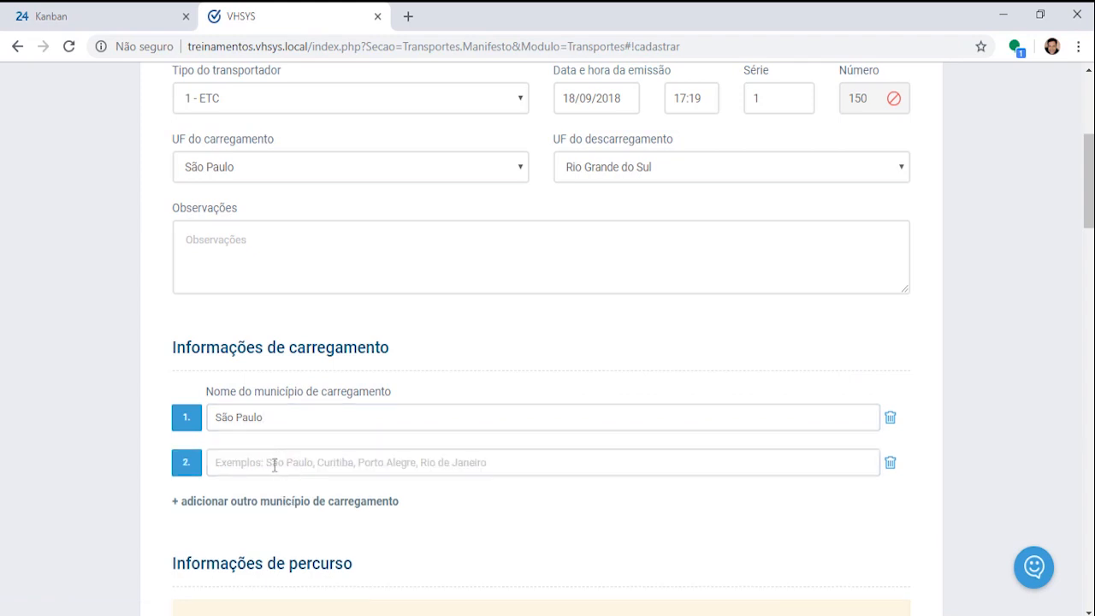
{"action": "left_click", "coordinate": [891, 466]}
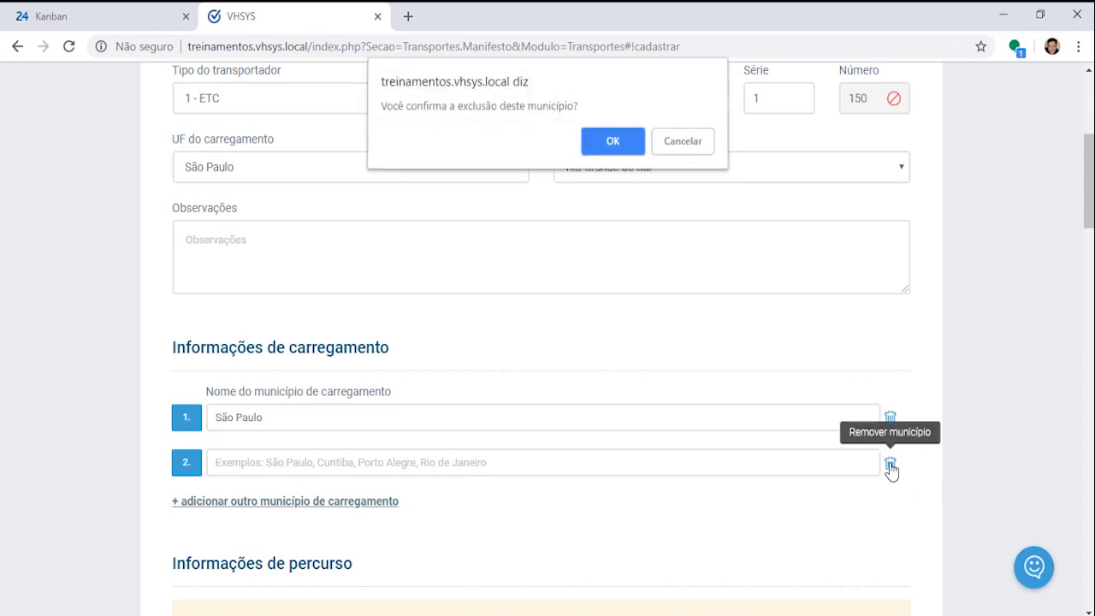
{"action": "left_click", "coordinate": [622, 143]}
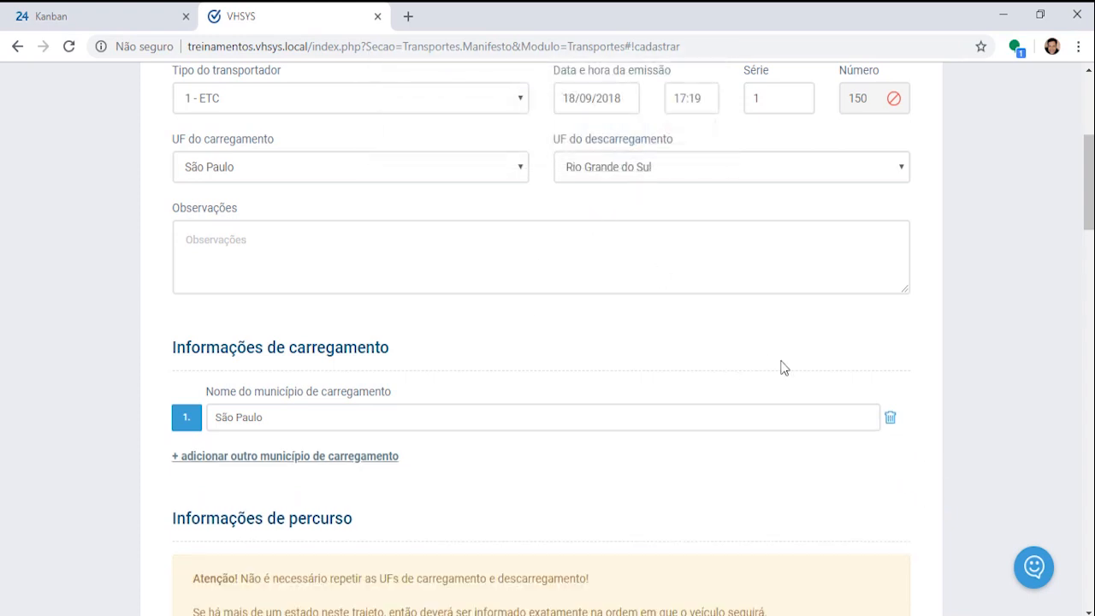
{"action": "scroll", "coordinate": [790, 367], "scroll_direction": "down", "scroll_amount": 3}
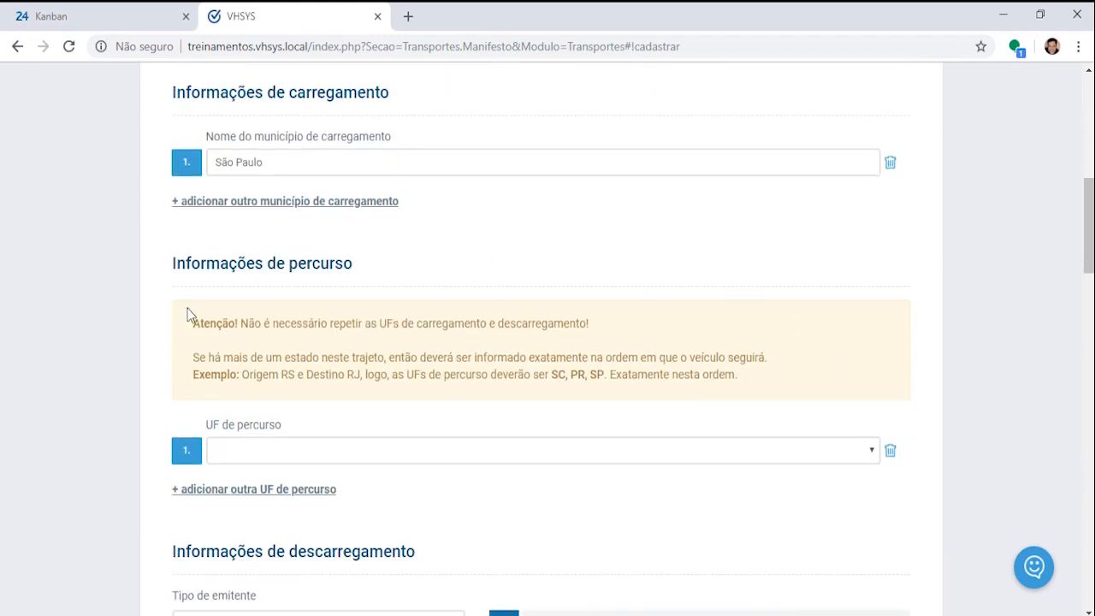
Step: Review the Informações de percurso warning against repeating the loading and unloading states
{"action": "left_click_drag", "start_coordinate": [177, 266], "coordinate": [450, 269]}
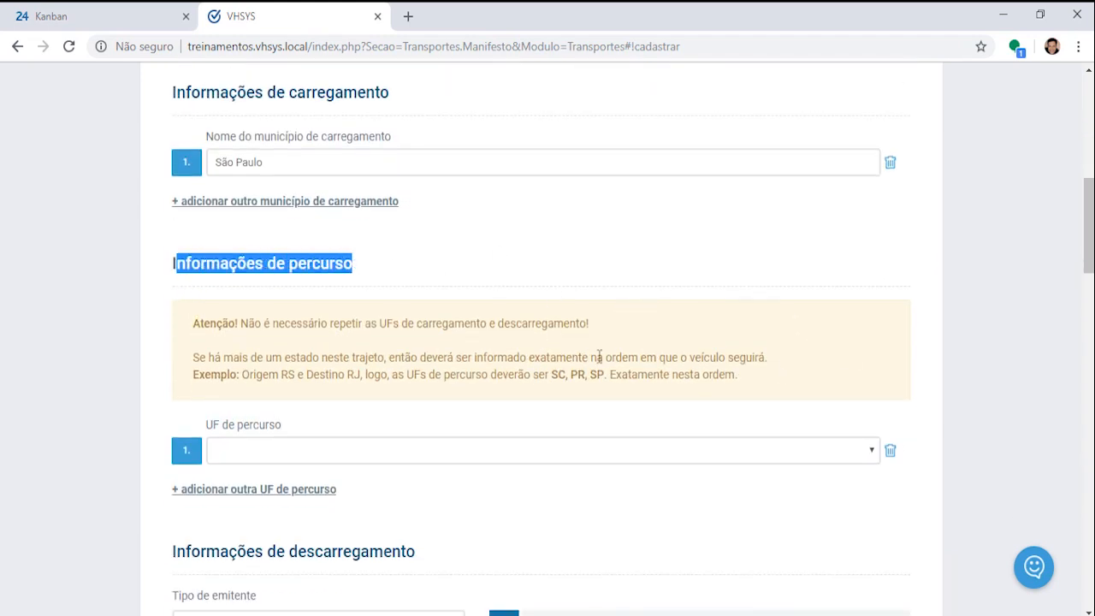
{"action": "left_click_drag", "start_coordinate": [195, 325], "coordinate": [632, 320]}
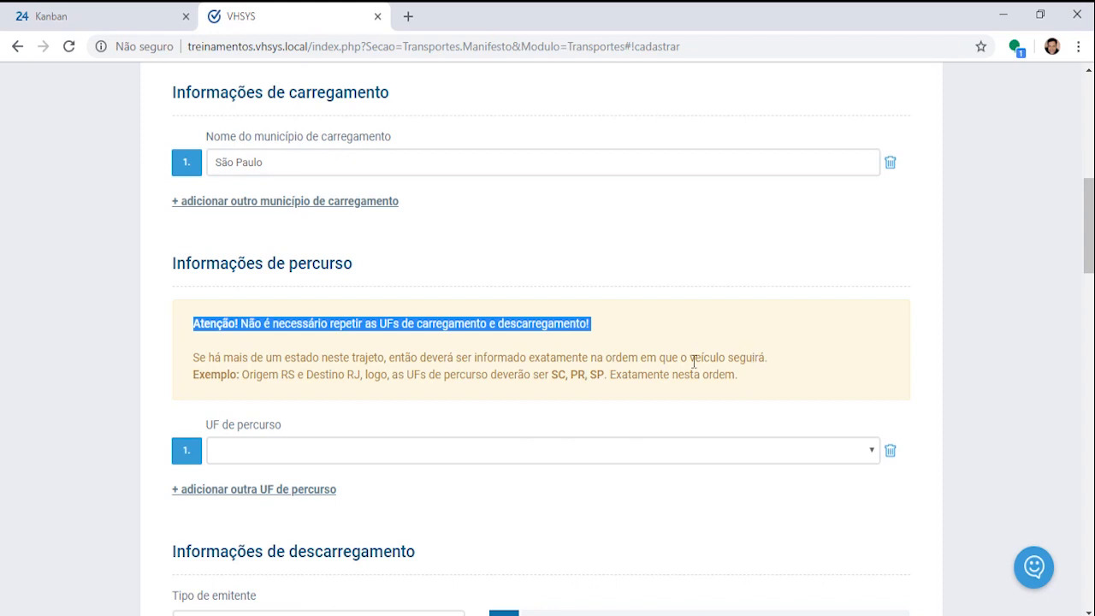
{"action": "scroll", "coordinate": [693, 361], "scroll_direction": "up", "scroll_amount": 2}
{"action": "scroll", "coordinate": [209, 292], "scroll_direction": "up", "scroll_amount": 2}
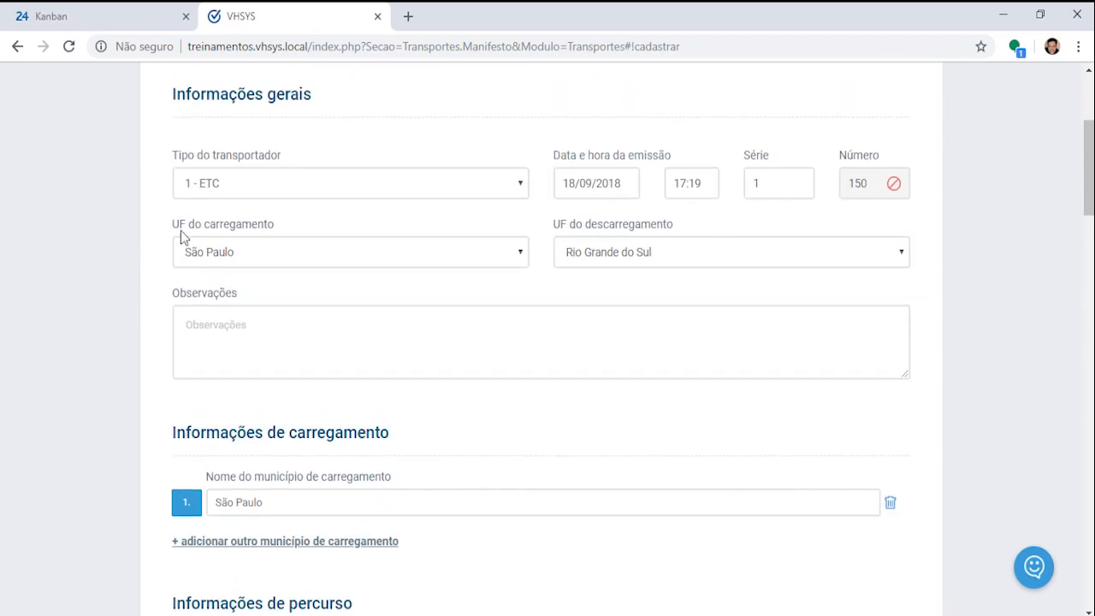
{"action": "left_click_drag", "start_coordinate": [171, 233], "coordinate": [300, 235]}
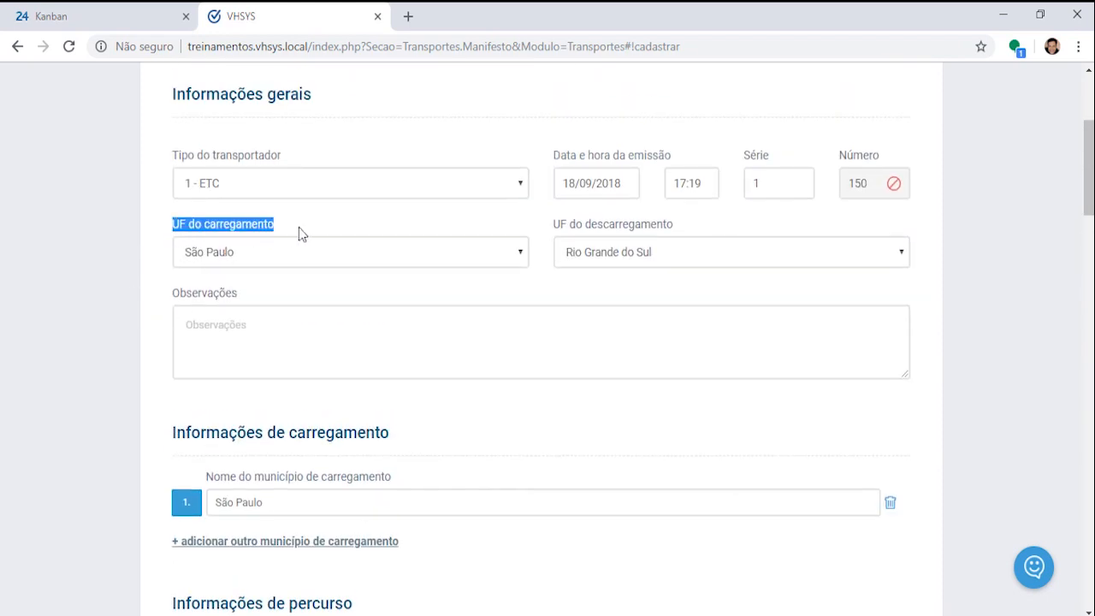
{"action": "triple_click", "coordinate": [616, 231]}
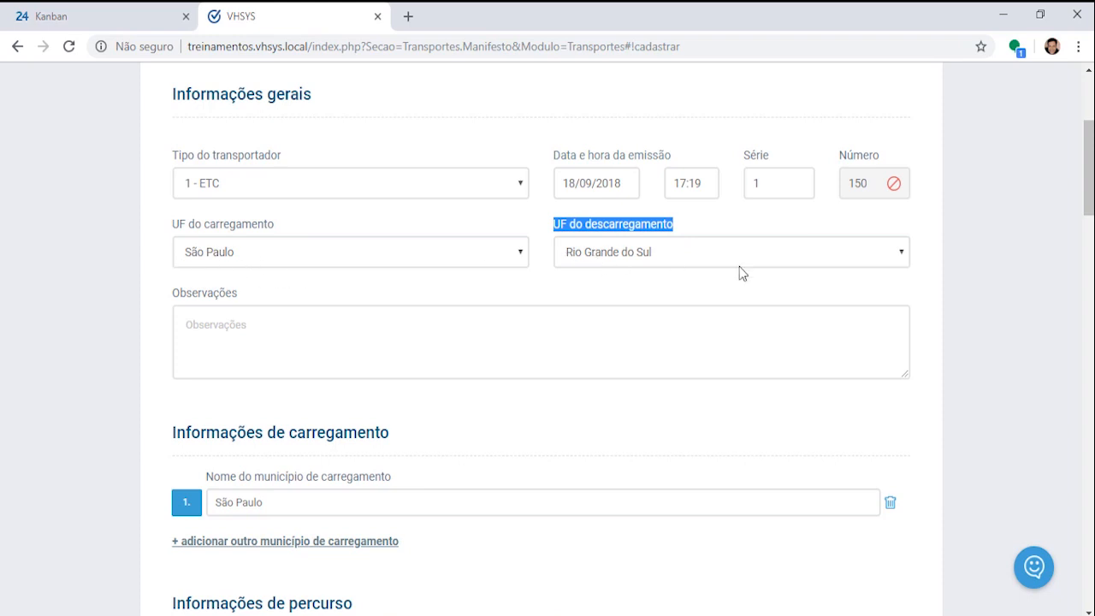
{"action": "scroll", "coordinate": [679, 408], "scroll_direction": "down", "scroll_amount": 2}
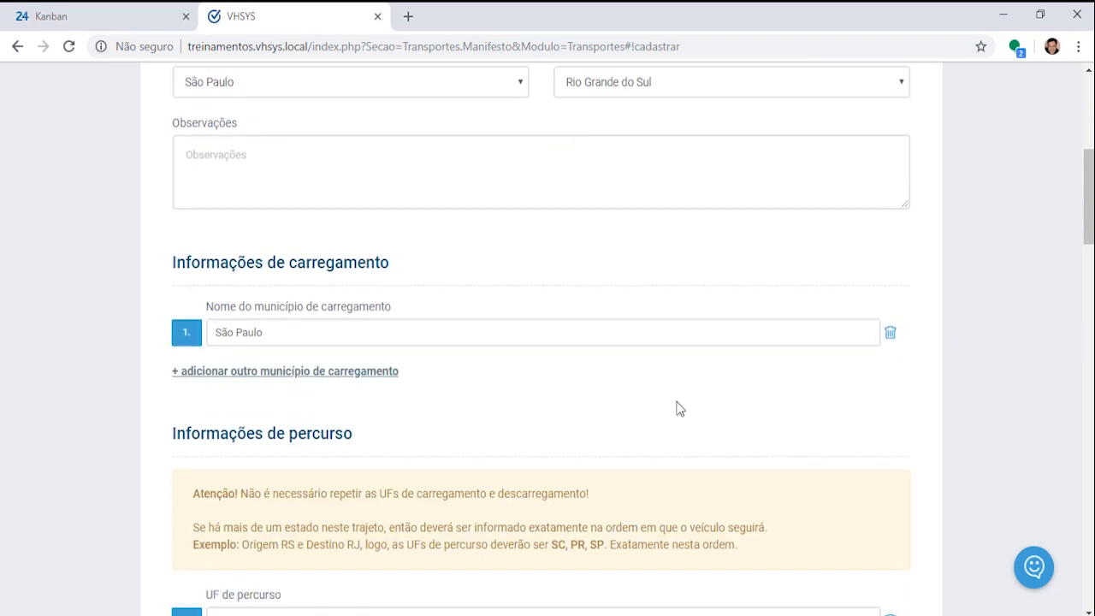
{"action": "scroll", "coordinate": [679, 408], "scroll_direction": "down", "scroll_amount": 2}
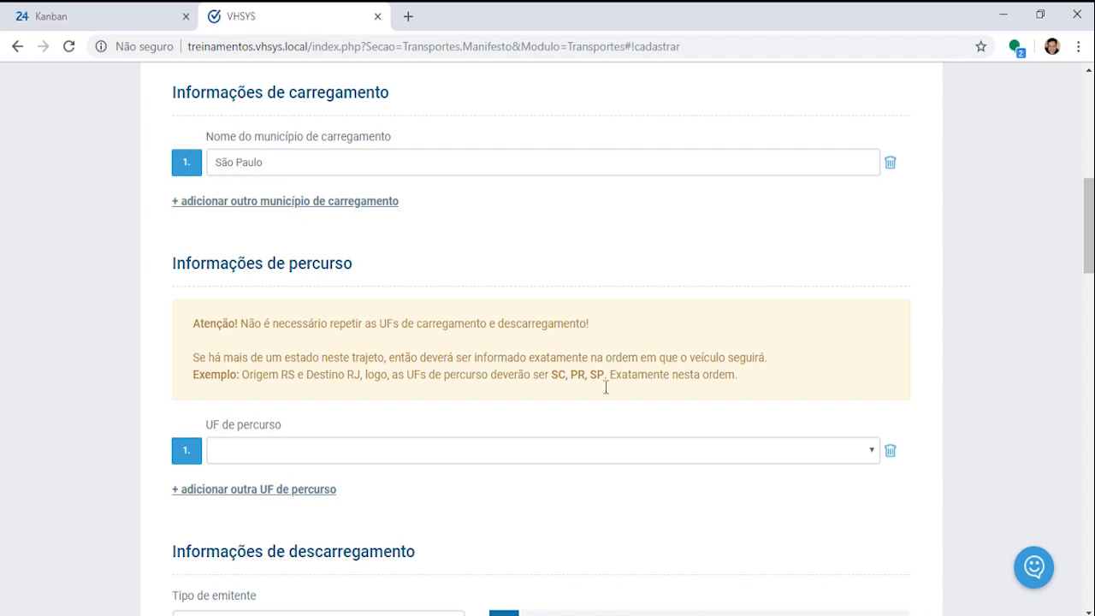
Step: Choose Paraná as the first route state and add a second route row with Rio Grande do Sul
{"action": "scroll", "coordinate": [567, 434], "scroll_direction": "down", "scroll_amount": 1}
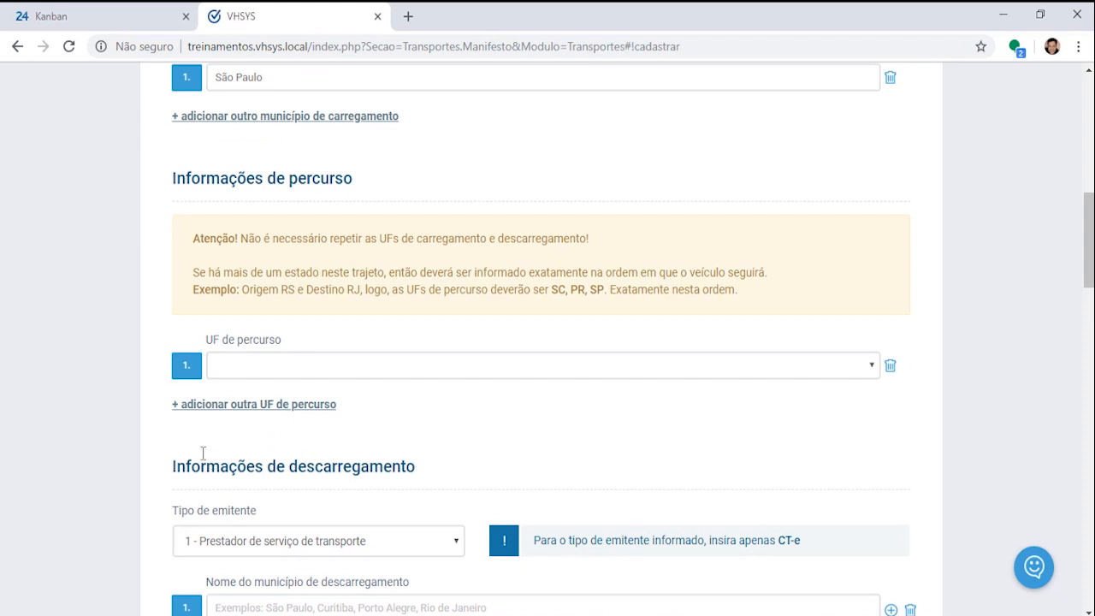
{"action": "left_click", "coordinate": [872, 371]}
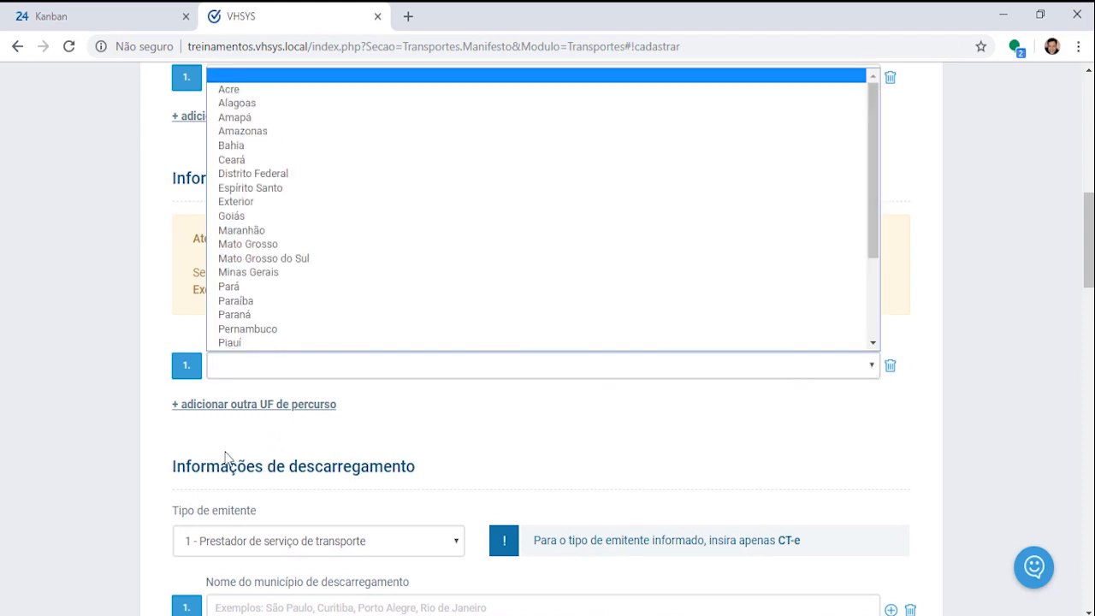
{"action": "left_click", "coordinate": [257, 318]}
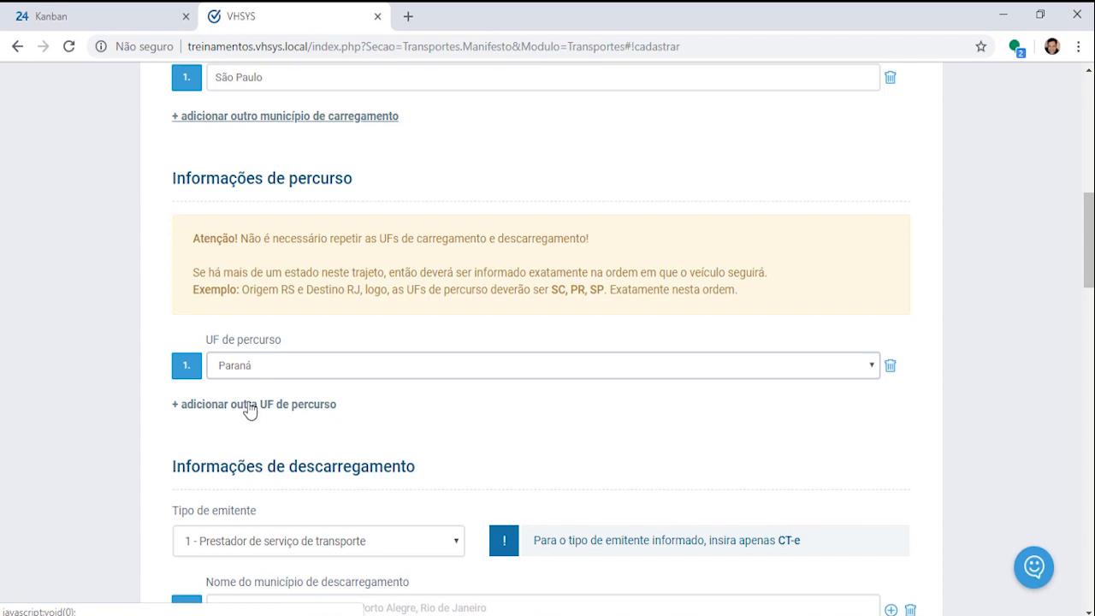
{"action": "left_click", "coordinate": [244, 406]}
{"action": "left_click", "coordinate": [501, 411]}
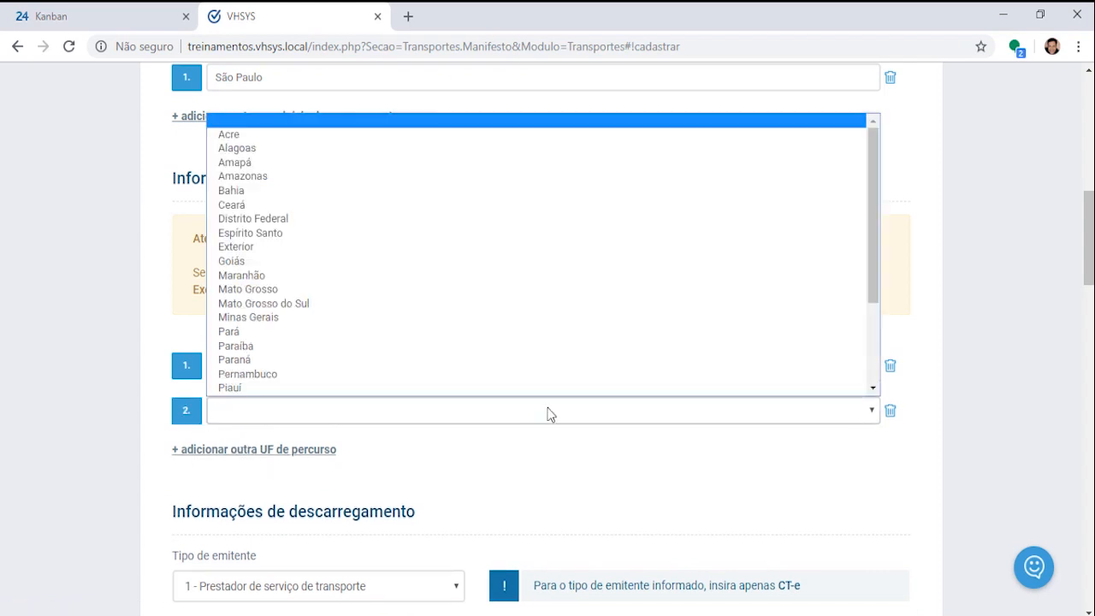
{"action": "left_click_drag", "start_coordinate": [871, 237], "coordinate": [871, 336]}
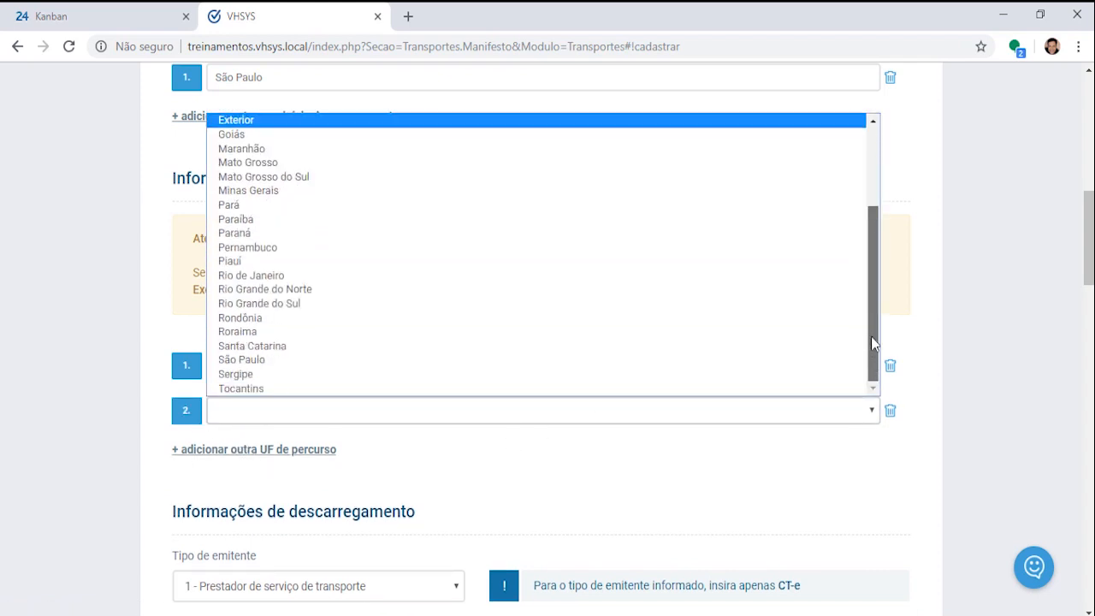
{"action": "left_click", "coordinate": [296, 305]}
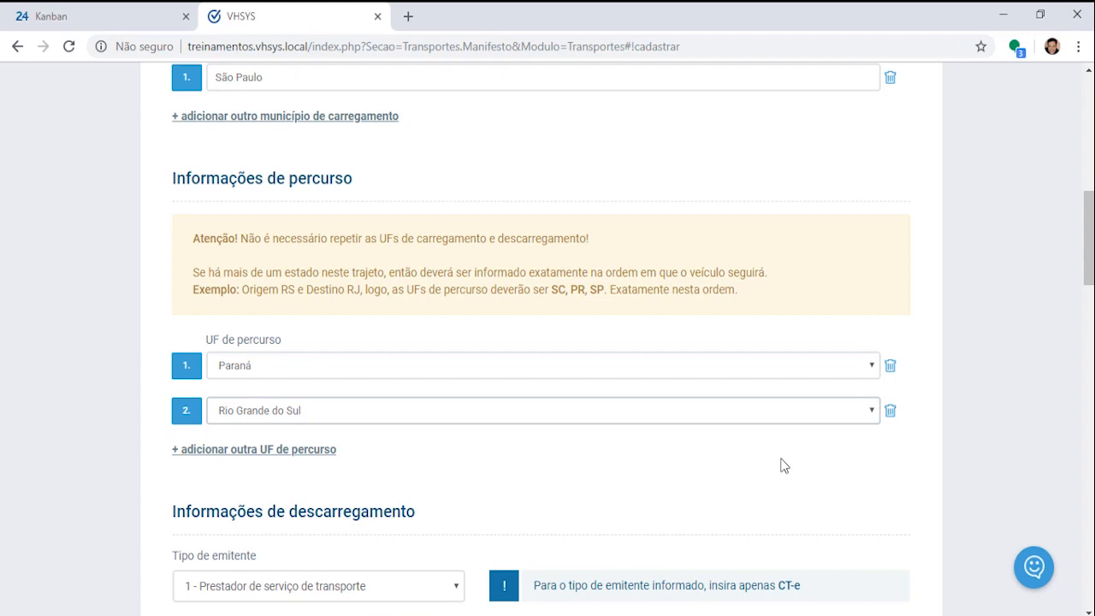
Step: Change the second route state from Rio Grande do Sul to Santa Catarina
{"action": "scroll", "coordinate": [785, 465], "scroll_direction": "down", "scroll_amount": 1}
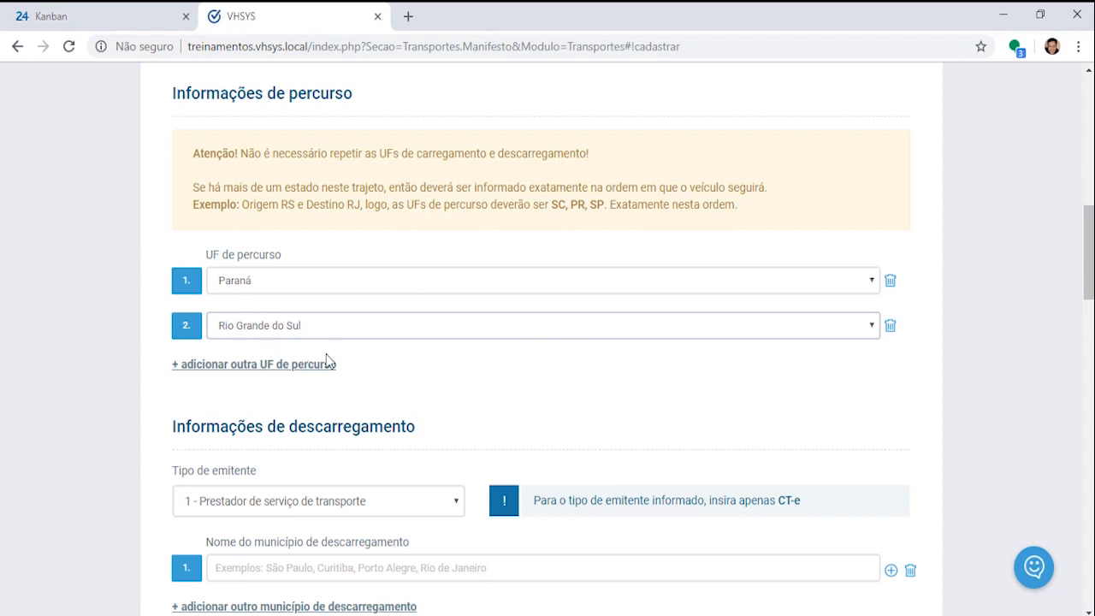
{"action": "left_click", "coordinate": [871, 329]}
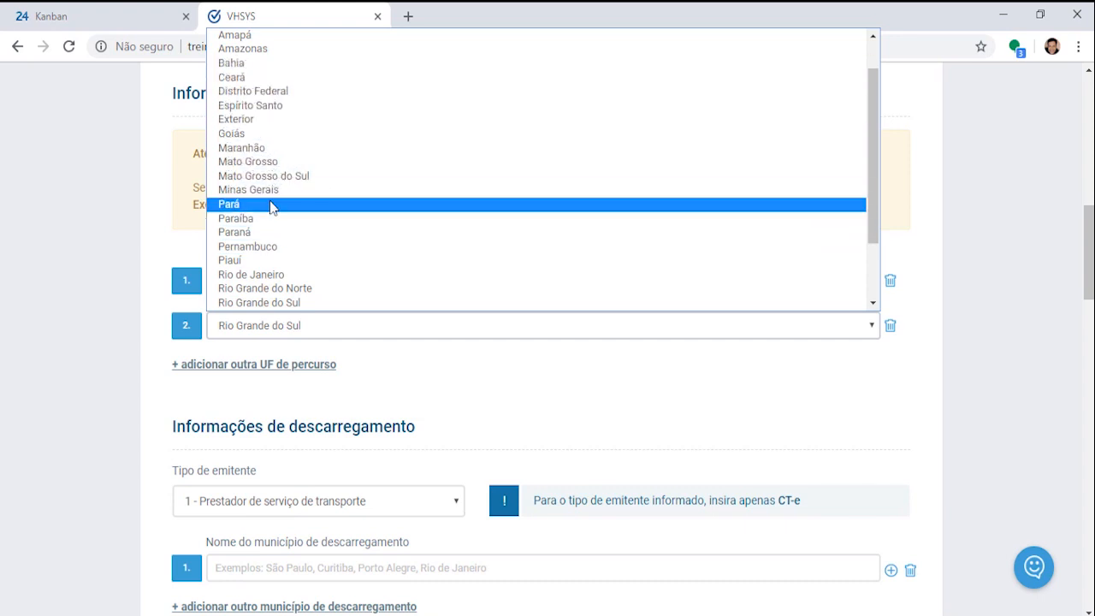
{"action": "scroll", "coordinate": [272, 207], "scroll_direction": "down", "scroll_amount": 2}
{"action": "left_click", "coordinate": [288, 262]}
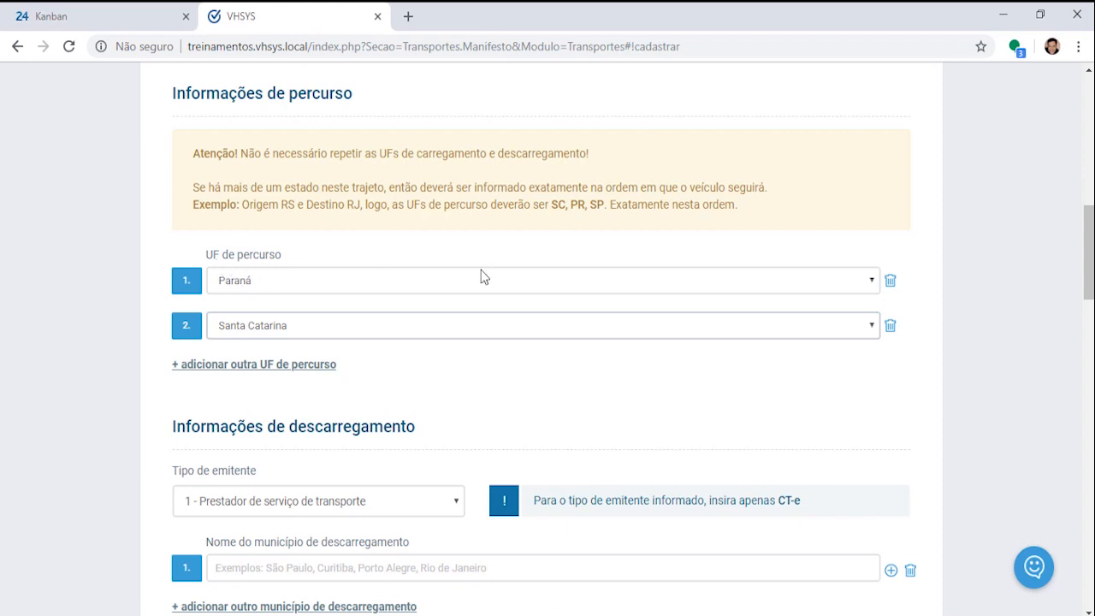
{"action": "scroll", "coordinate": [306, 210], "scroll_direction": "up", "scroll_amount": 3}
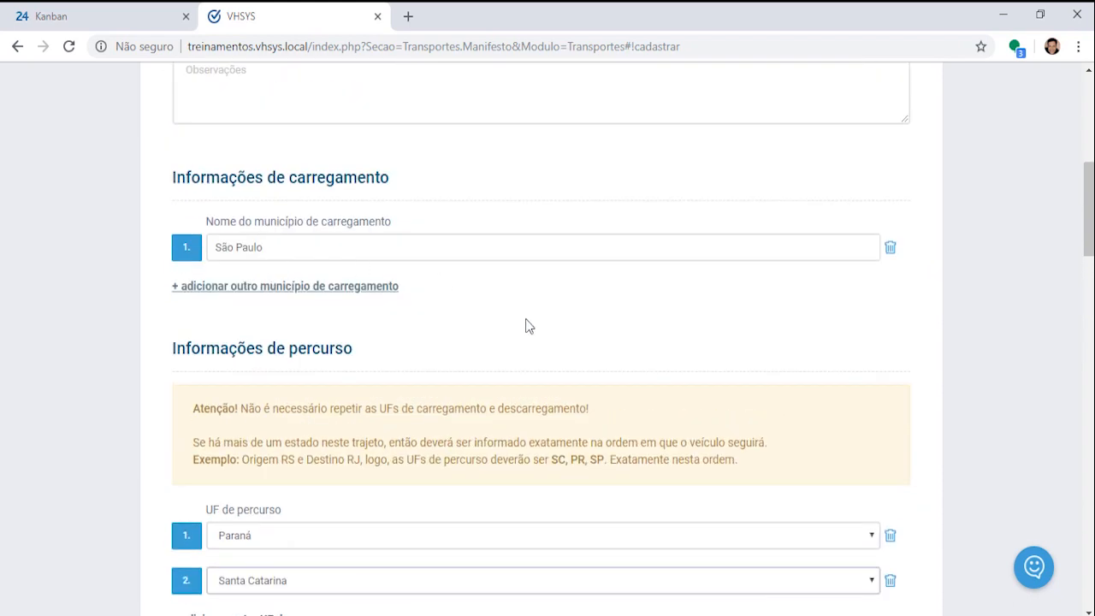
{"action": "scroll", "coordinate": [527, 325], "scroll_direction": "down", "scroll_amount": 2}
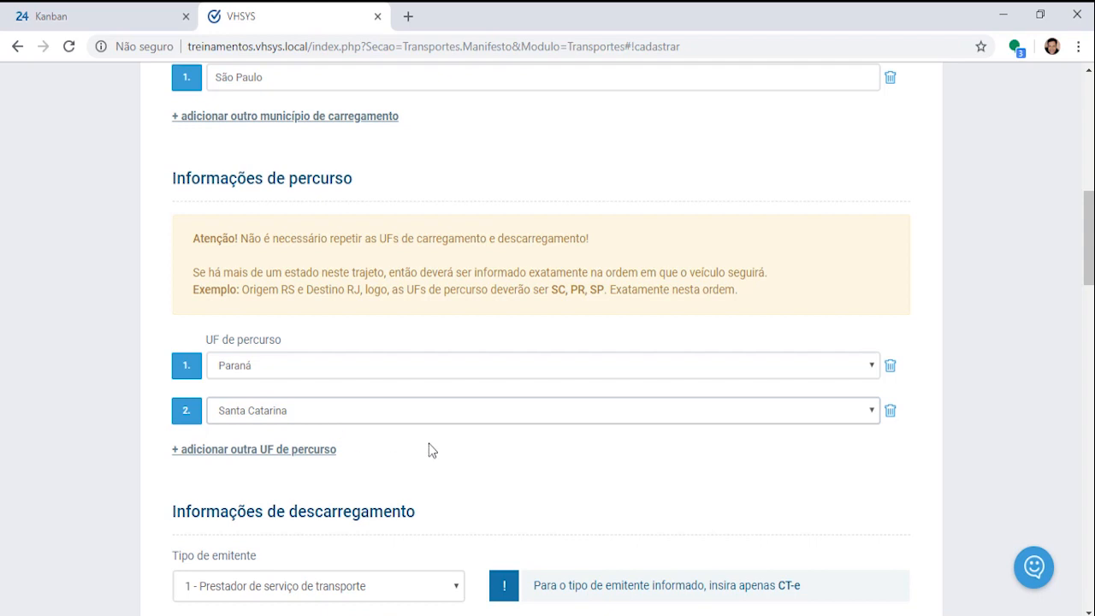
{"action": "scroll", "coordinate": [586, 470], "scroll_direction": "down", "scroll_amount": 2}
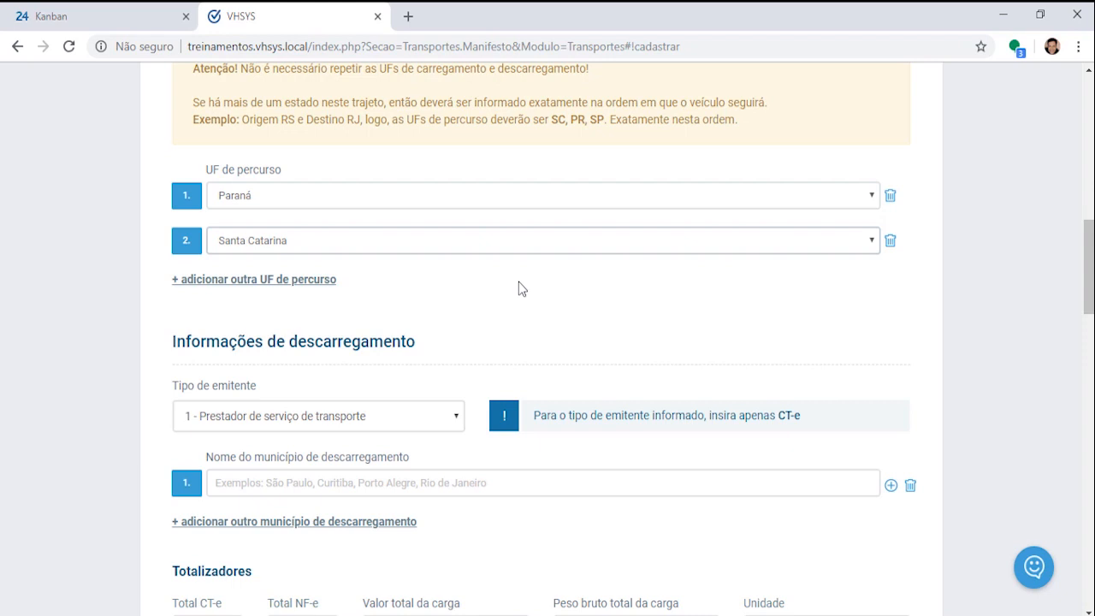
{"action": "scroll", "coordinate": [518, 288], "scroll_direction": "down", "scroll_amount": 2}
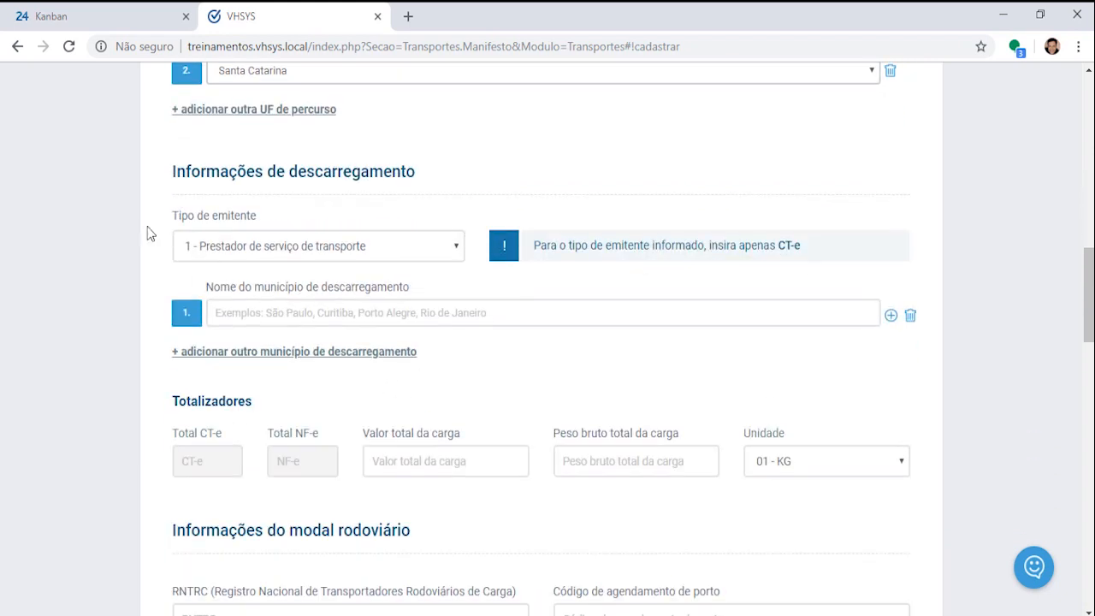
{"action": "left_click_drag", "start_coordinate": [171, 171], "coordinate": [513, 166]}
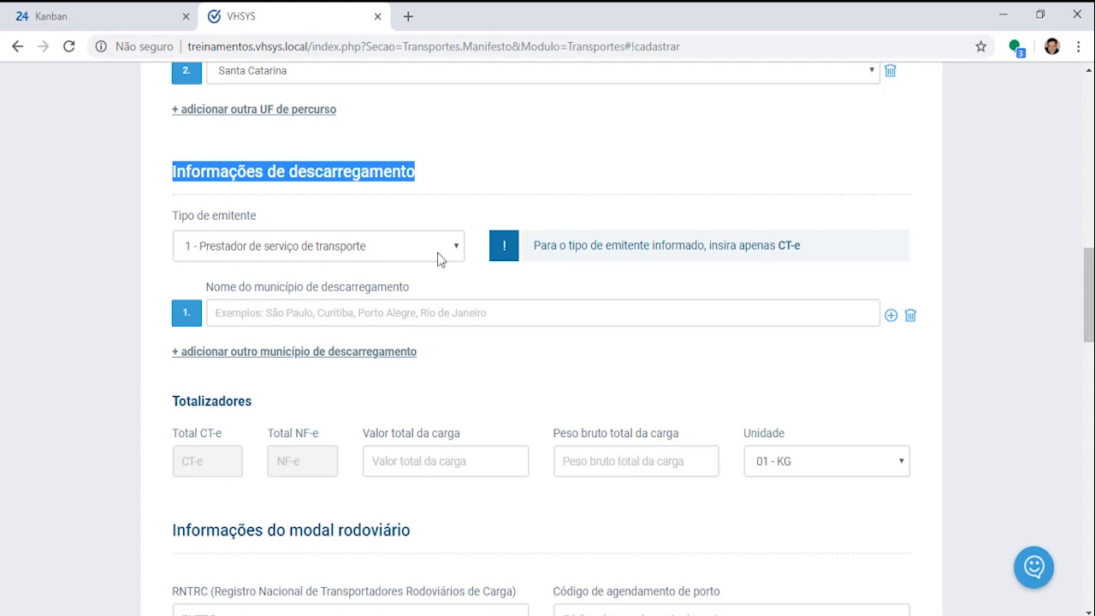
{"action": "left_click", "coordinate": [459, 249]}
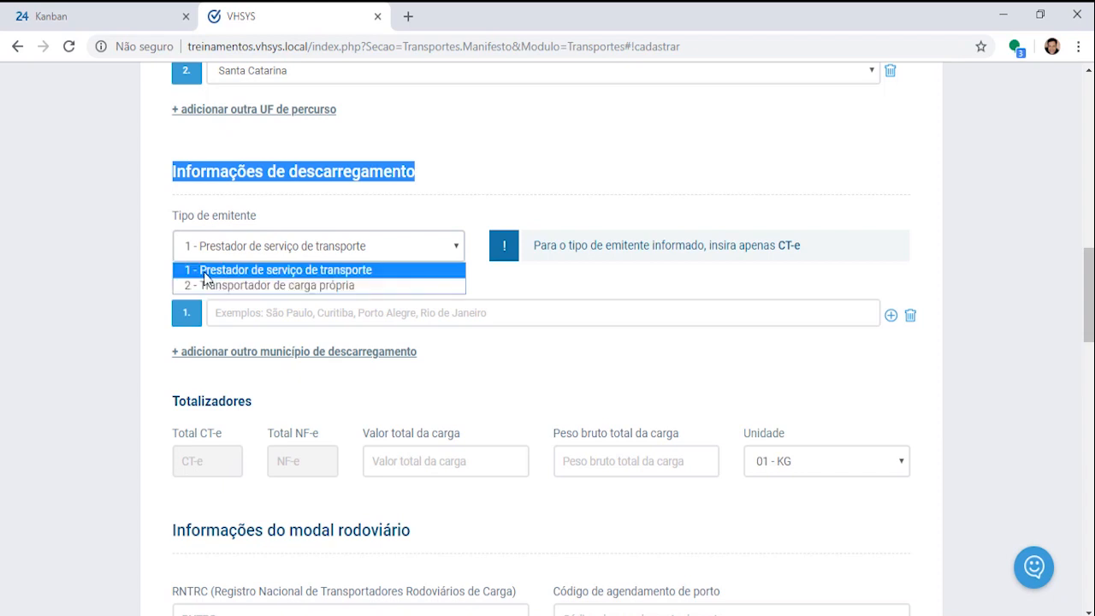
{"action": "left_click", "coordinate": [369, 272]}
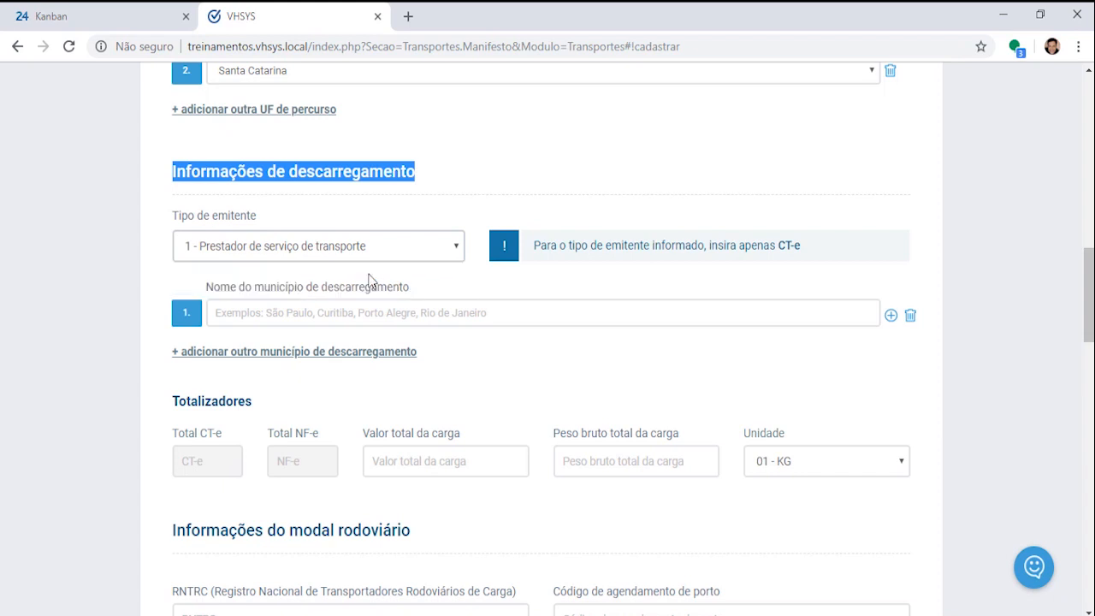
{"action": "left_click_drag", "start_coordinate": [537, 248], "coordinate": [829, 250]}
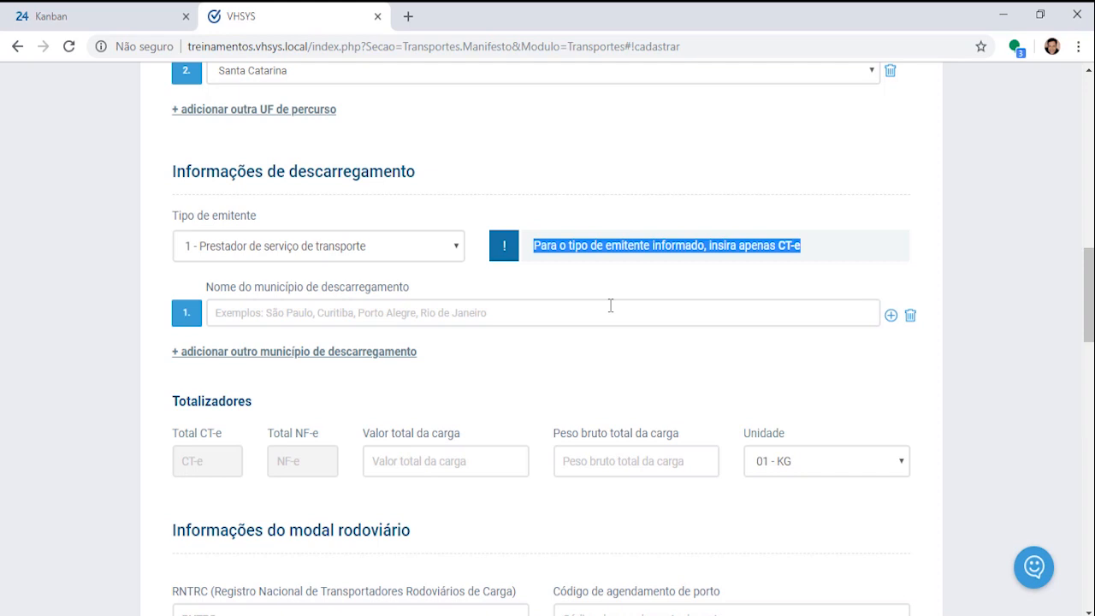
{"action": "left_click", "coordinate": [456, 249]}
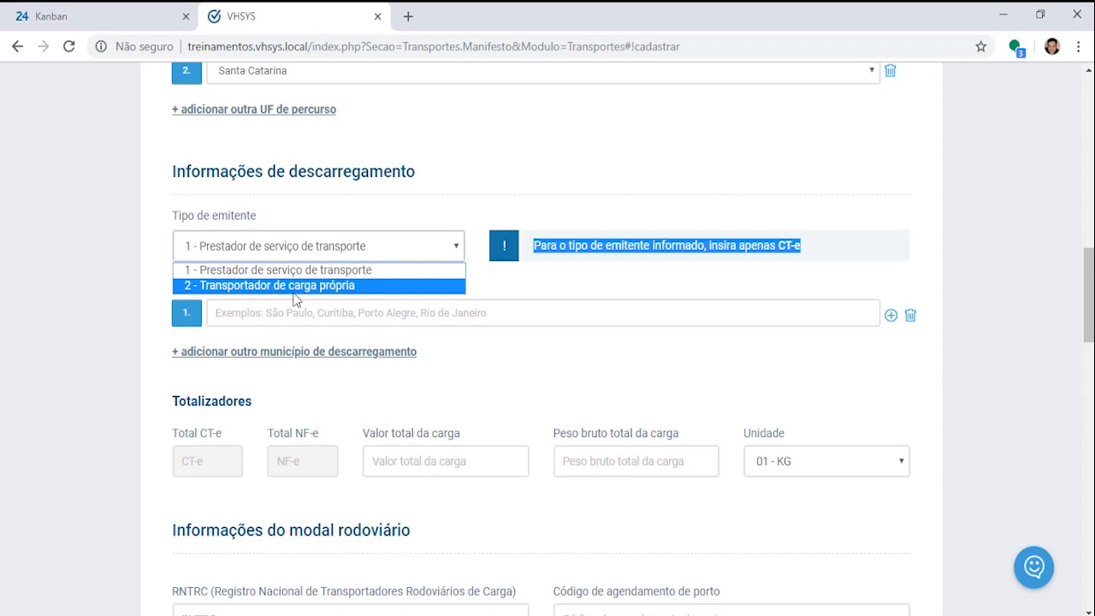
{"action": "left_click", "coordinate": [314, 288]}
{"action": "left_click", "coordinate": [697, 264]}
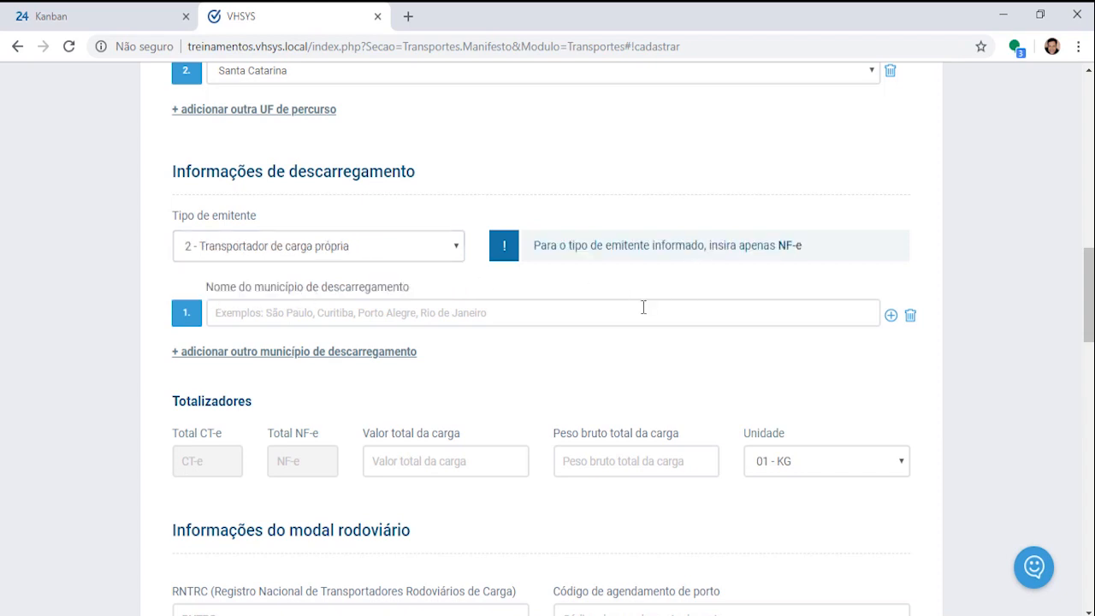
{"action": "left_click_drag", "start_coordinate": [710, 246], "coordinate": [827, 249]}
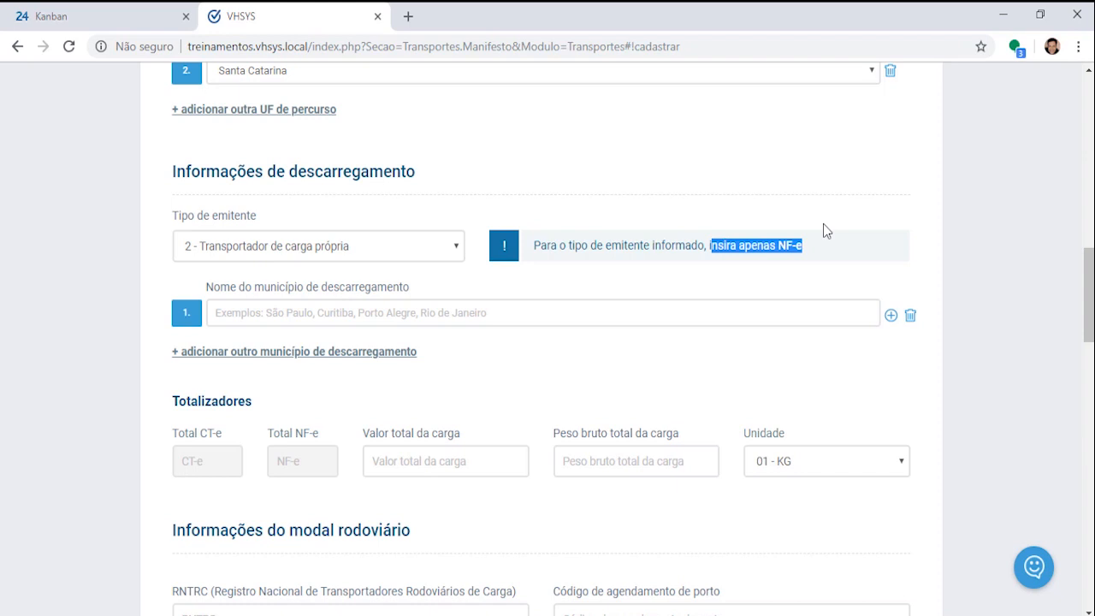
{"action": "left_click", "coordinate": [454, 247]}
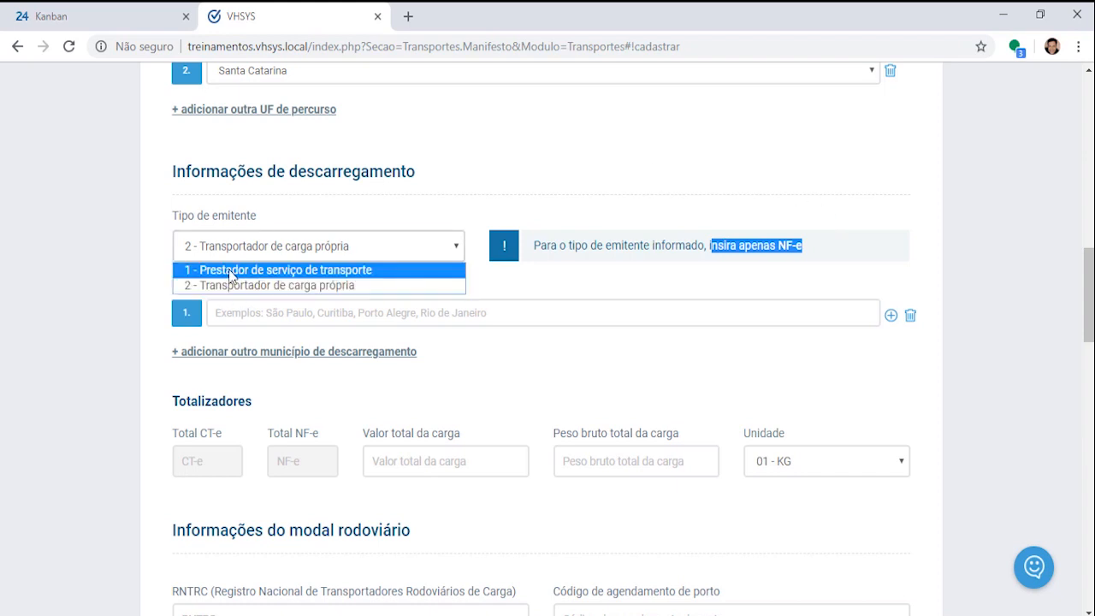
{"action": "left_click", "coordinate": [229, 271]}
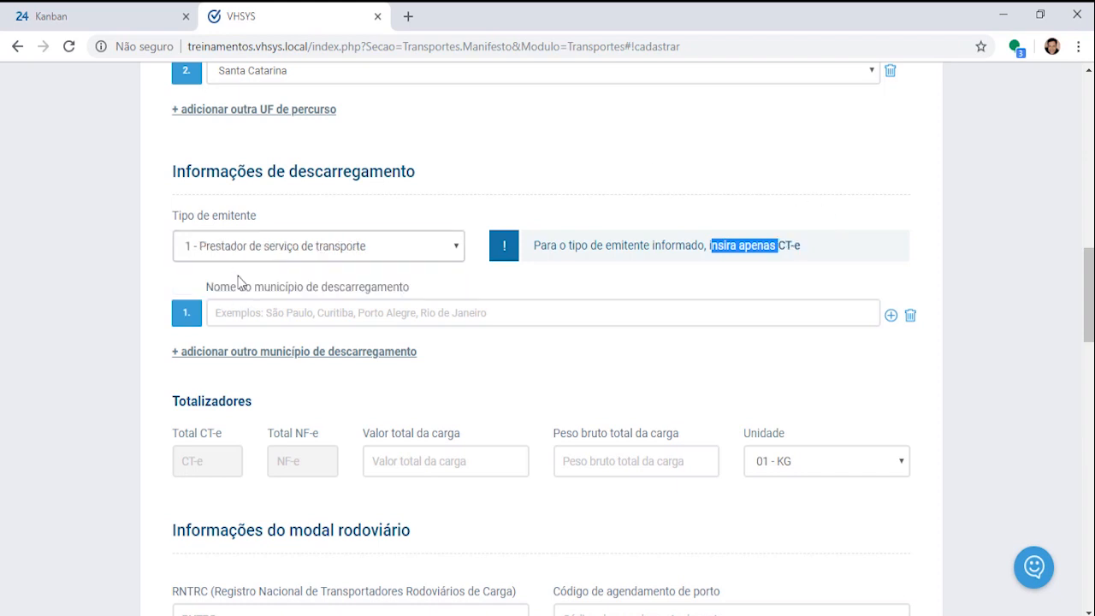
{"action": "left_click", "coordinate": [803, 274]}
{"action": "left_click_drag", "start_coordinate": [536, 243], "coordinate": [821, 248]}
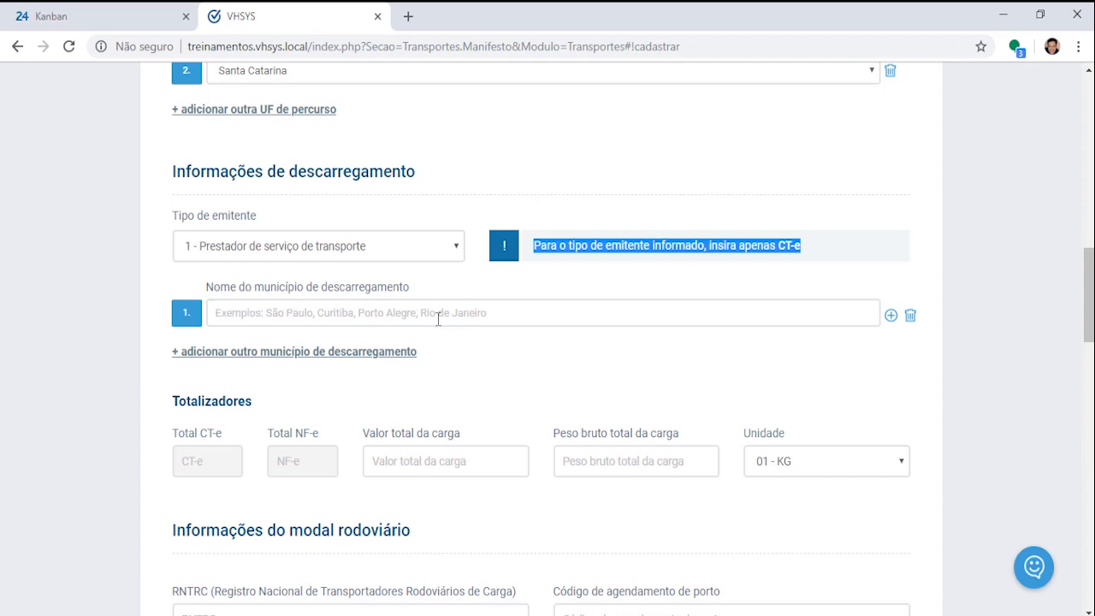
Step: Pick Porto Alegre RS as the unloading municipality, adding then removing an extra access-key row
{"action": "left_click", "coordinate": [484, 301]}
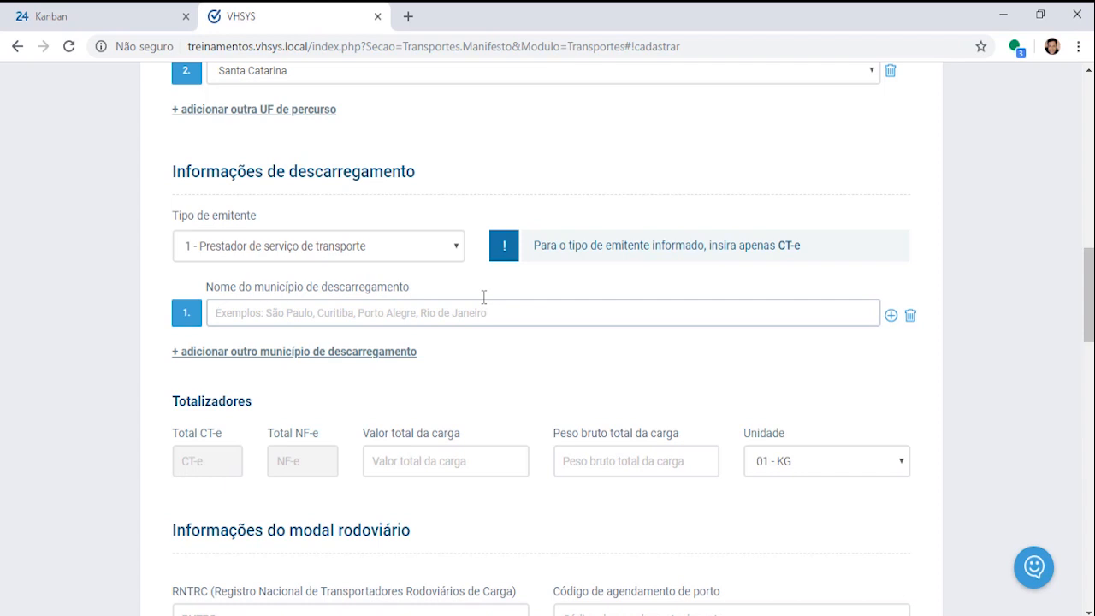
{"action": "type", "text": "Po"}
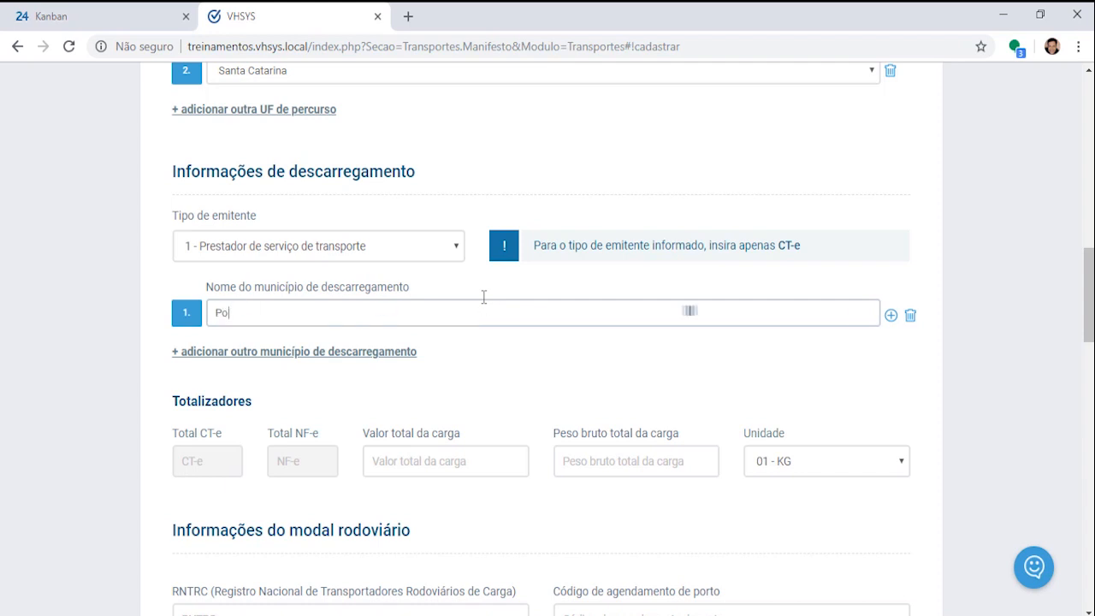
{"action": "type", "text": "rto Alegre"}
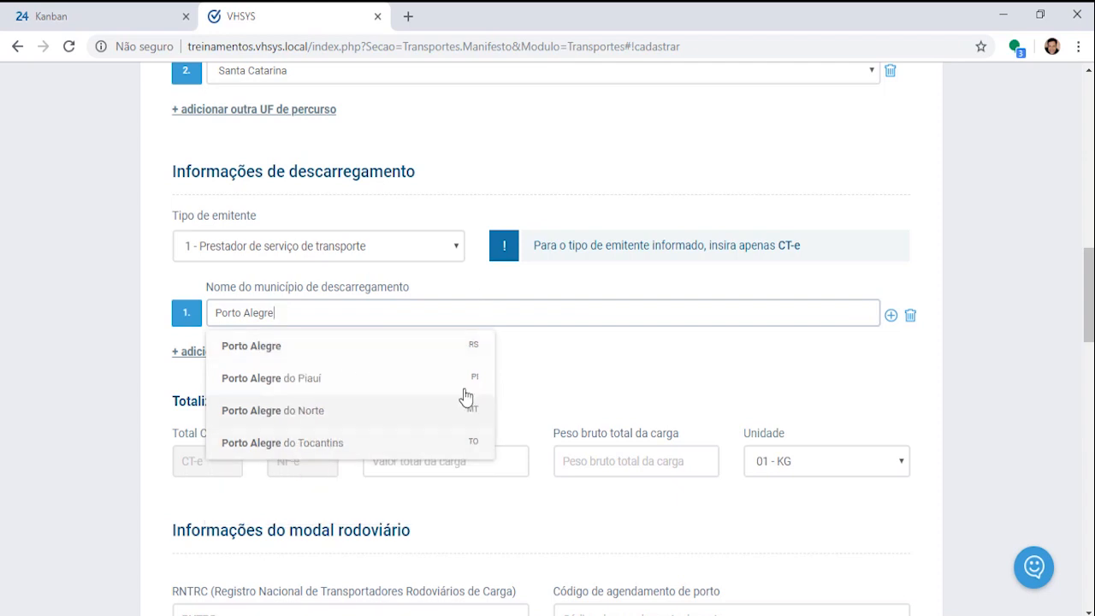
{"action": "left_click", "coordinate": [354, 354]}
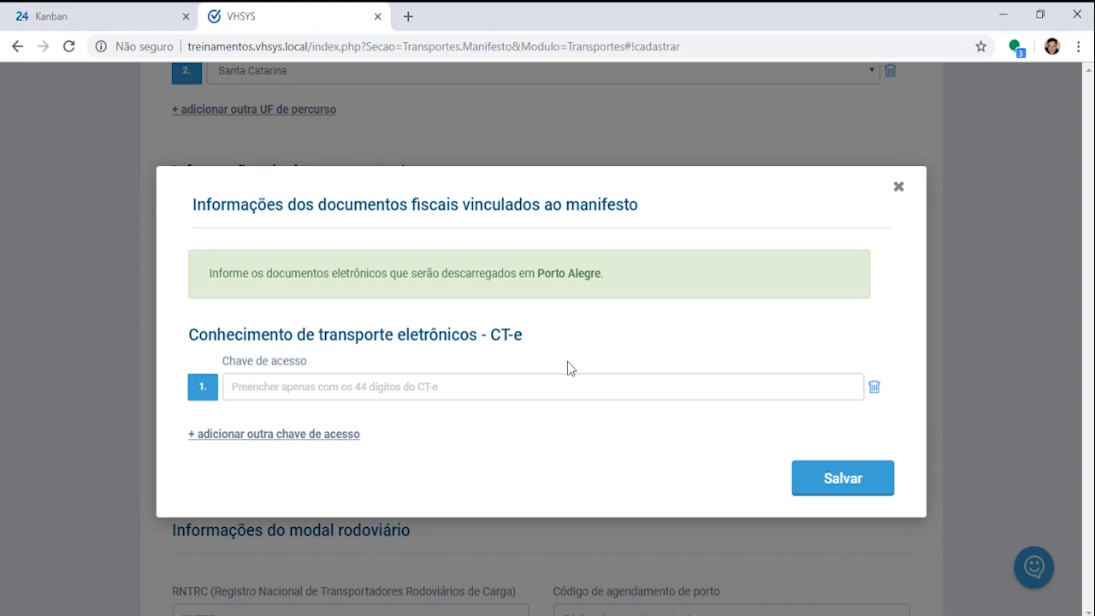
{"action": "left_click", "coordinate": [274, 437]}
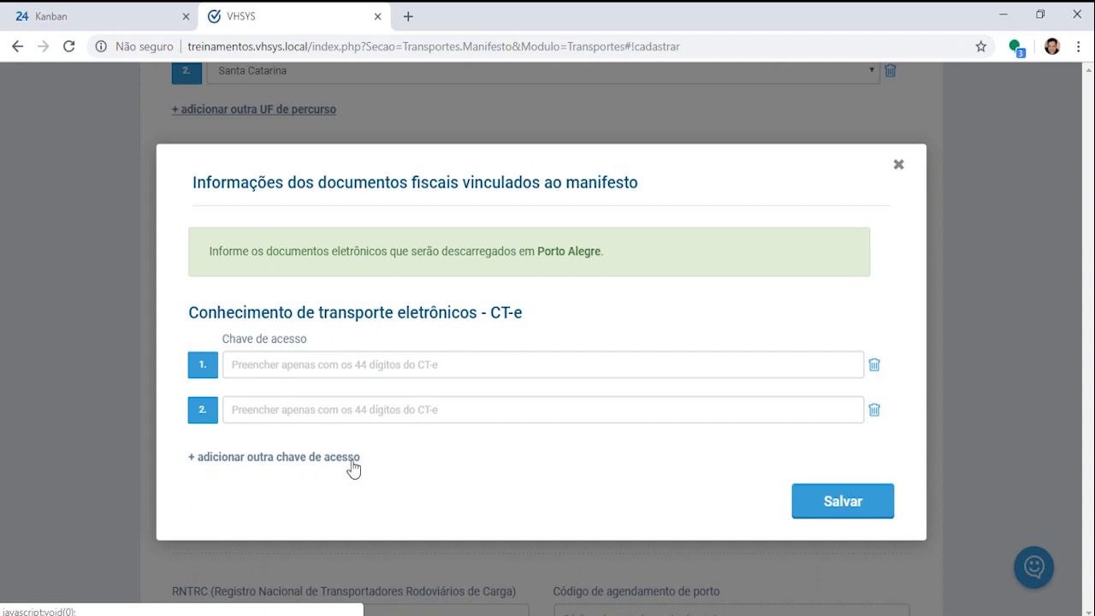
{"action": "left_click", "coordinate": [875, 414]}
{"action": "left_click", "coordinate": [616, 144]}
Step: Paste the sample CT-e access key from the notes into Chave de acesso and save it
{"action": "left_click", "coordinate": [472, 390]}
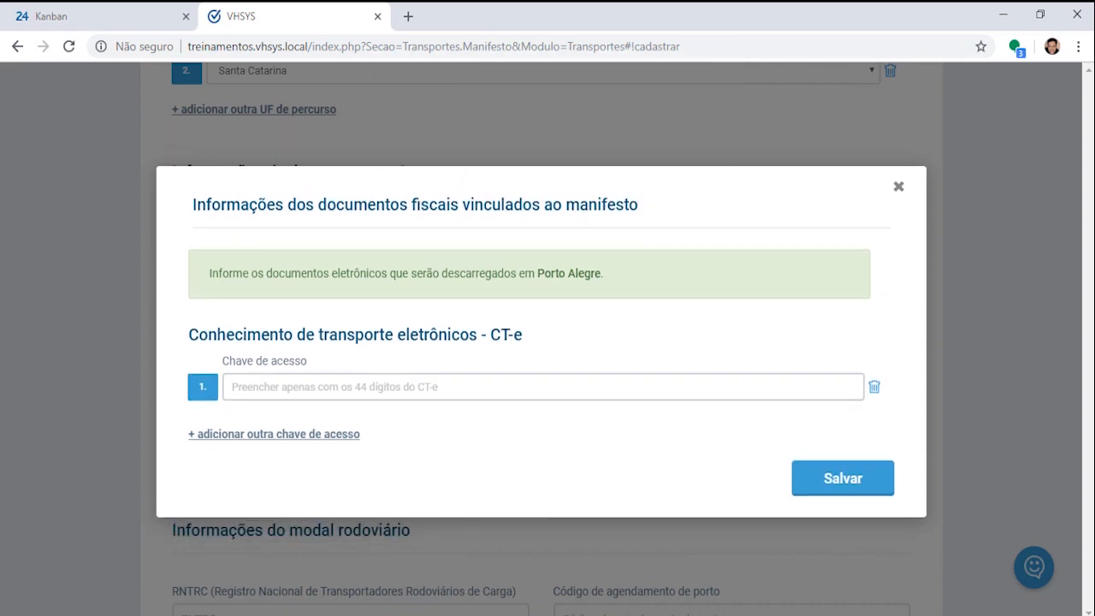
{"action": "key", "text": "alt+Tab"}
{"action": "left_click", "coordinate": [938, 122]}
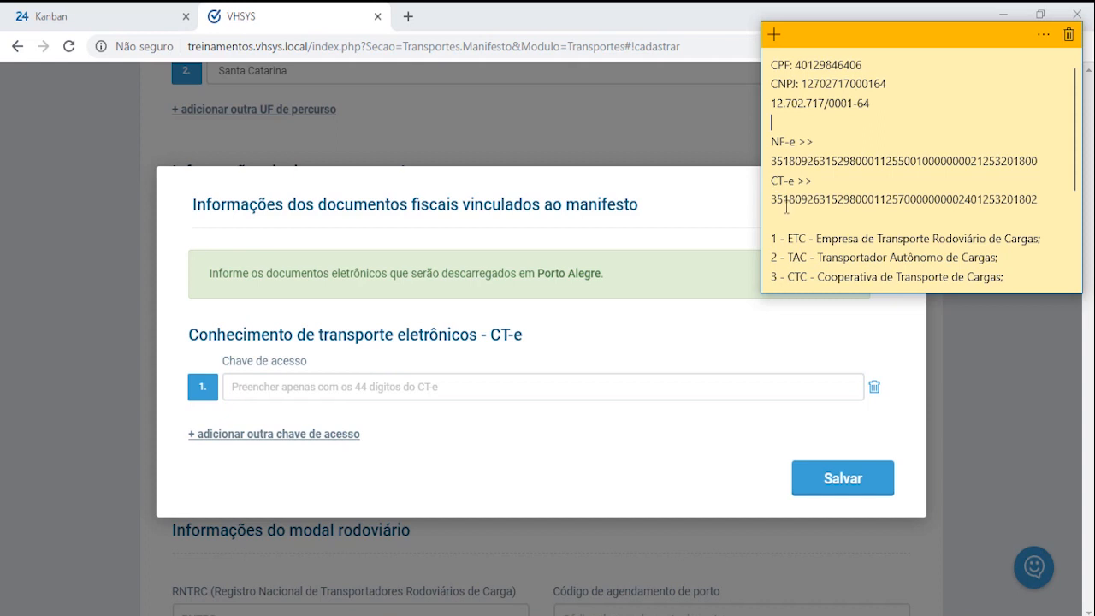
{"action": "left_click_drag", "start_coordinate": [773, 200], "coordinate": [1042, 199]}
{"action": "key", "text": "ctrl+c"}
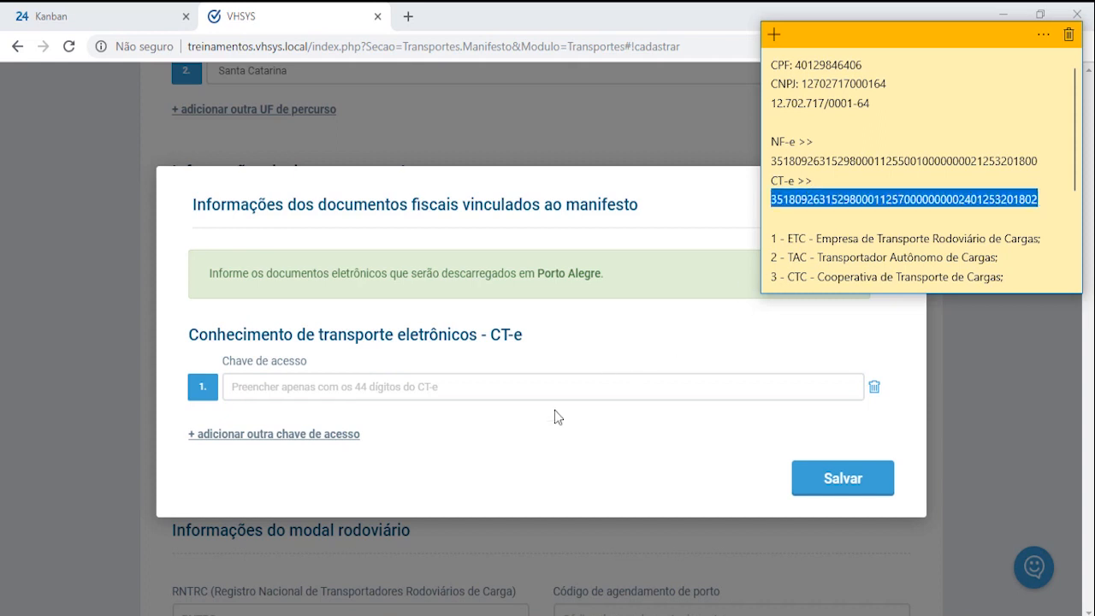
{"action": "left_click", "coordinate": [586, 386]}
{"action": "key", "text": "ctrl+v"}
{"action": "key", "text": "Tab"}
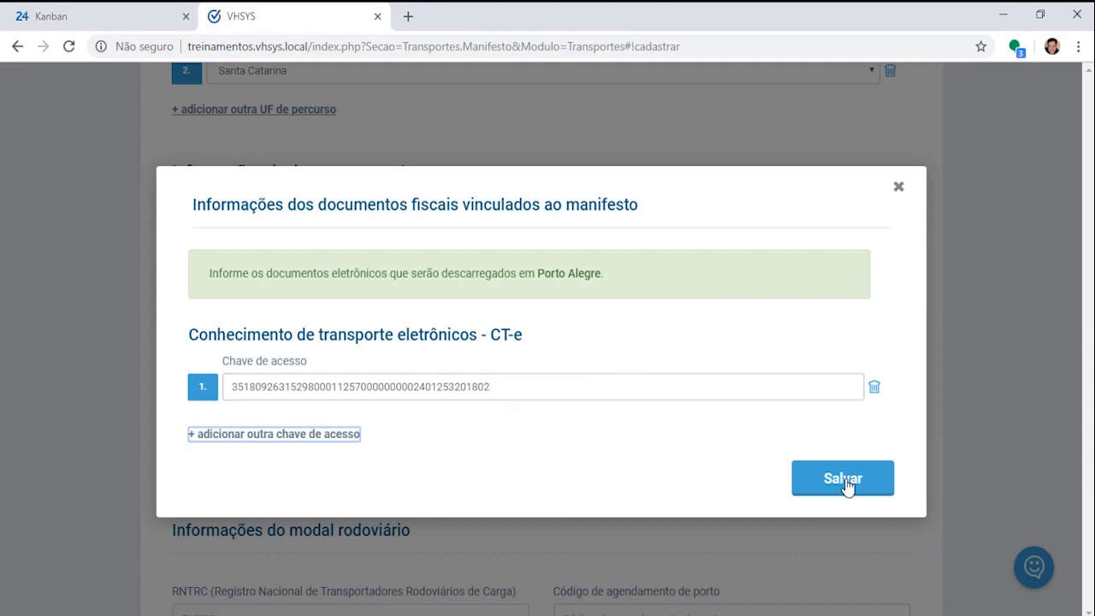
{"action": "left_click", "coordinate": [845, 481]}
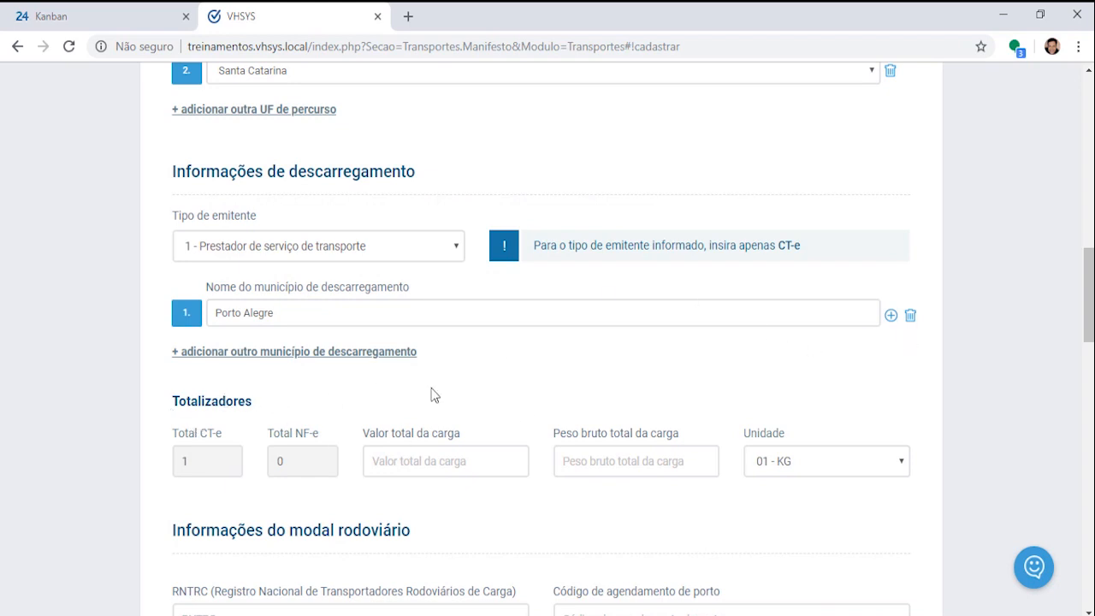
{"action": "left_click", "coordinate": [301, 352]}
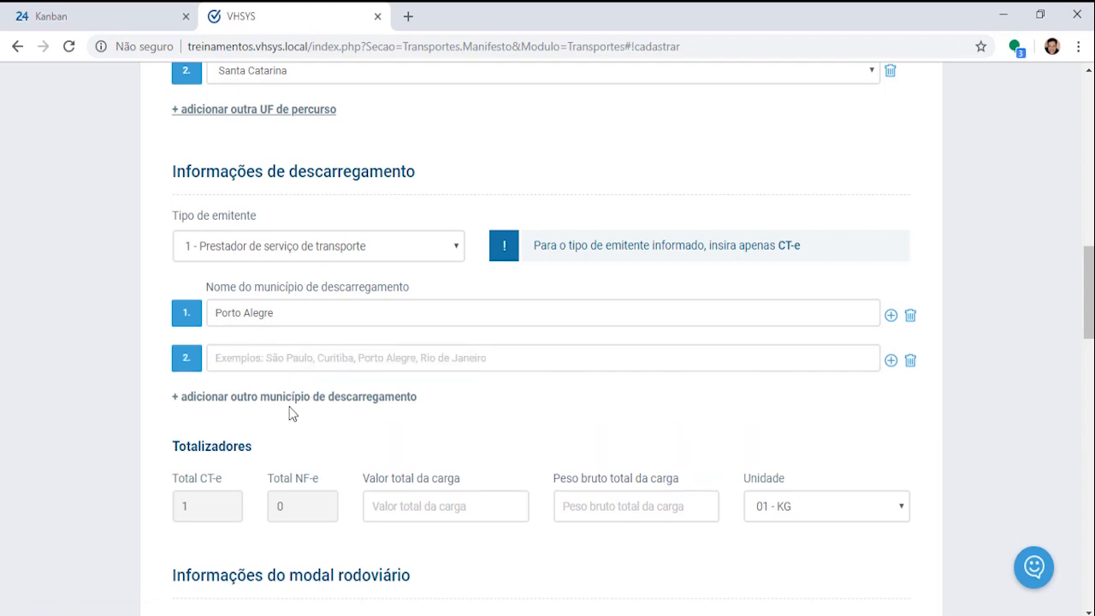
{"action": "left_click", "coordinate": [911, 362]}
{"action": "left_click", "coordinate": [620, 144]}
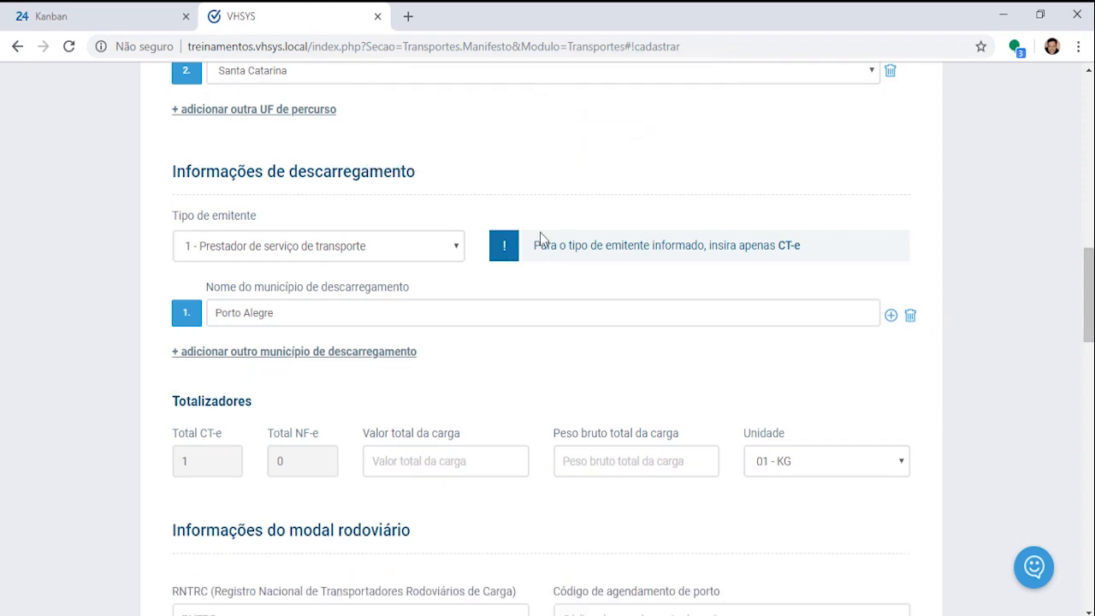
{"action": "scroll", "coordinate": [563, 416], "scroll_direction": "down", "scroll_amount": 2}
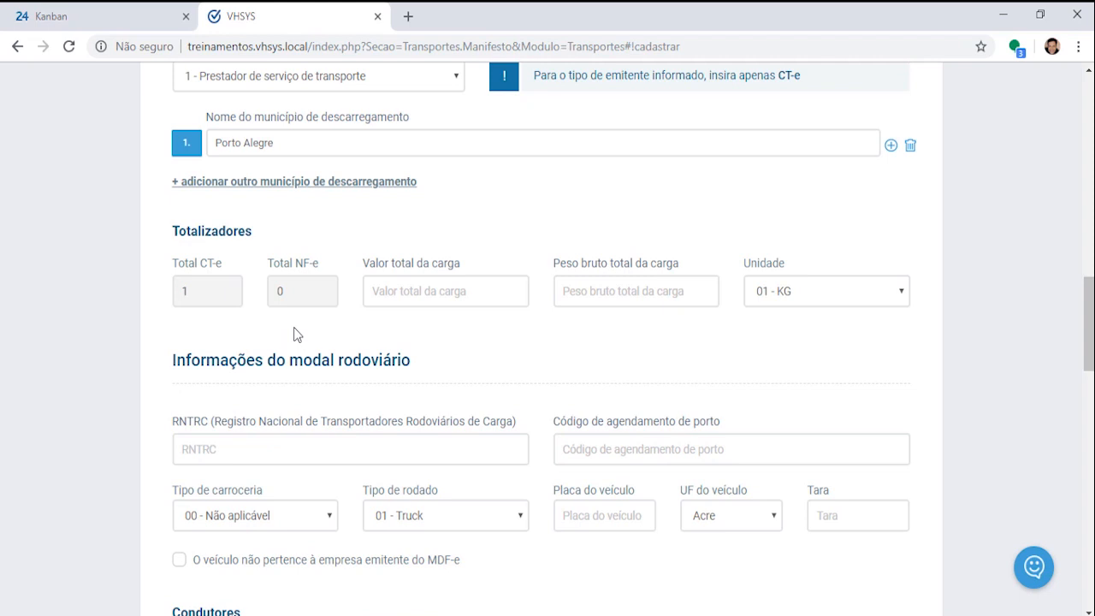
Step: Enter cargo value 1000,00 and gross weight 100,00, keeping the unit at 01 - KG
{"action": "left_click_drag", "start_coordinate": [362, 262], "coordinate": [446, 305]}
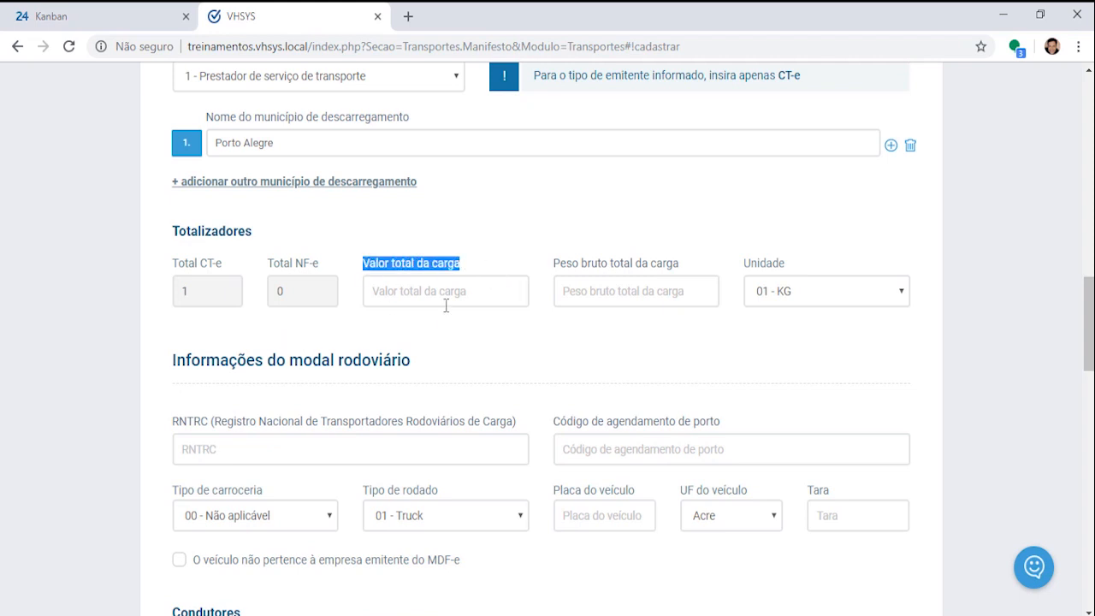
{"action": "left_click", "coordinate": [453, 296]}
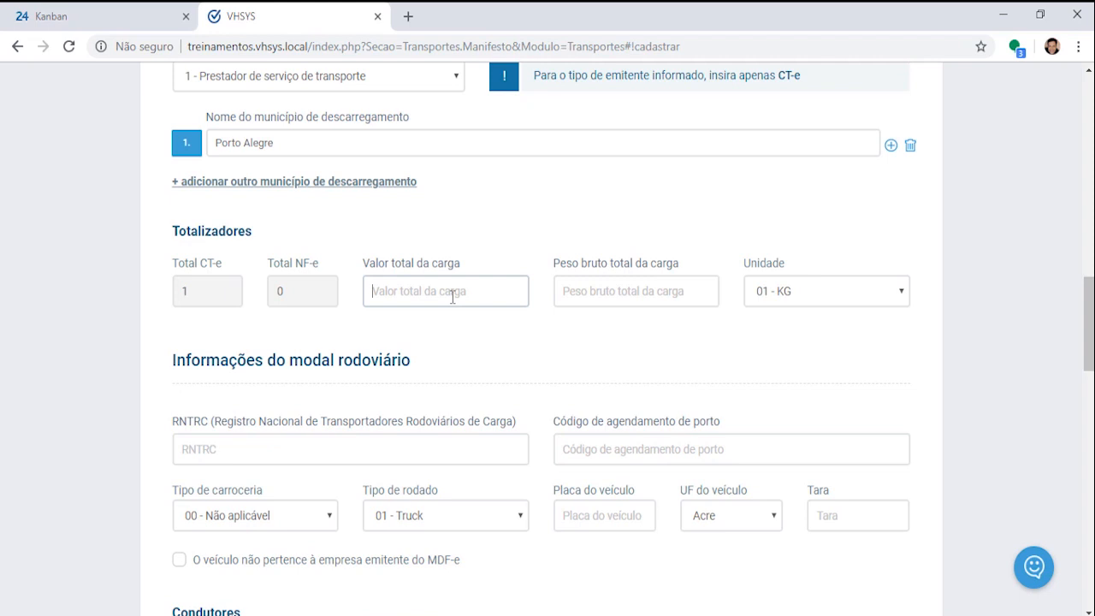
{"action": "type", "text": "100,000"}
{"action": "key", "text": "Tab"}
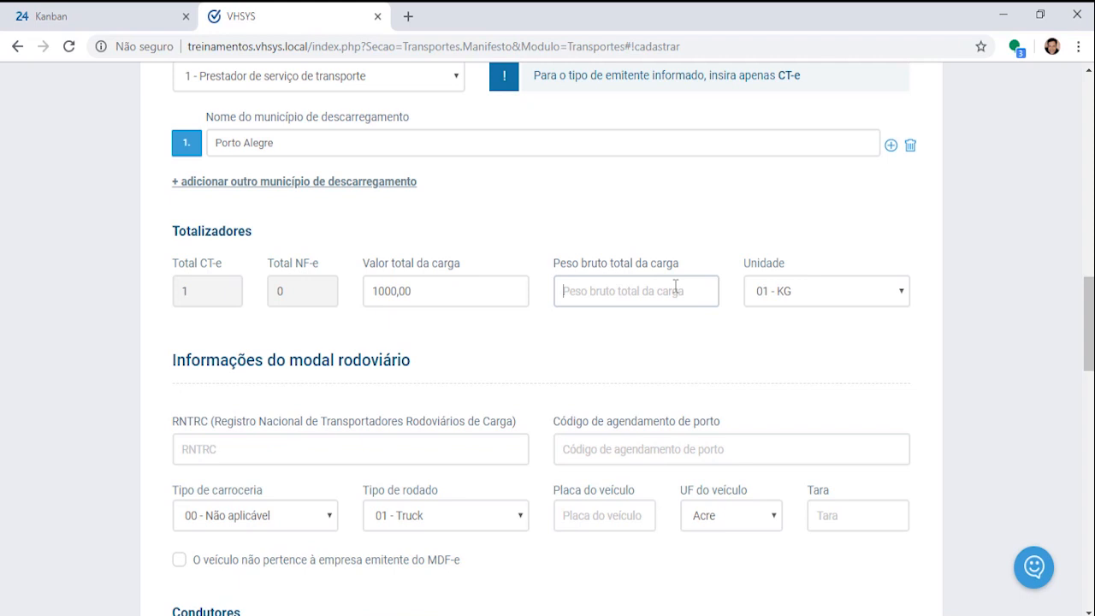
{"action": "type", "text": "100,0"}
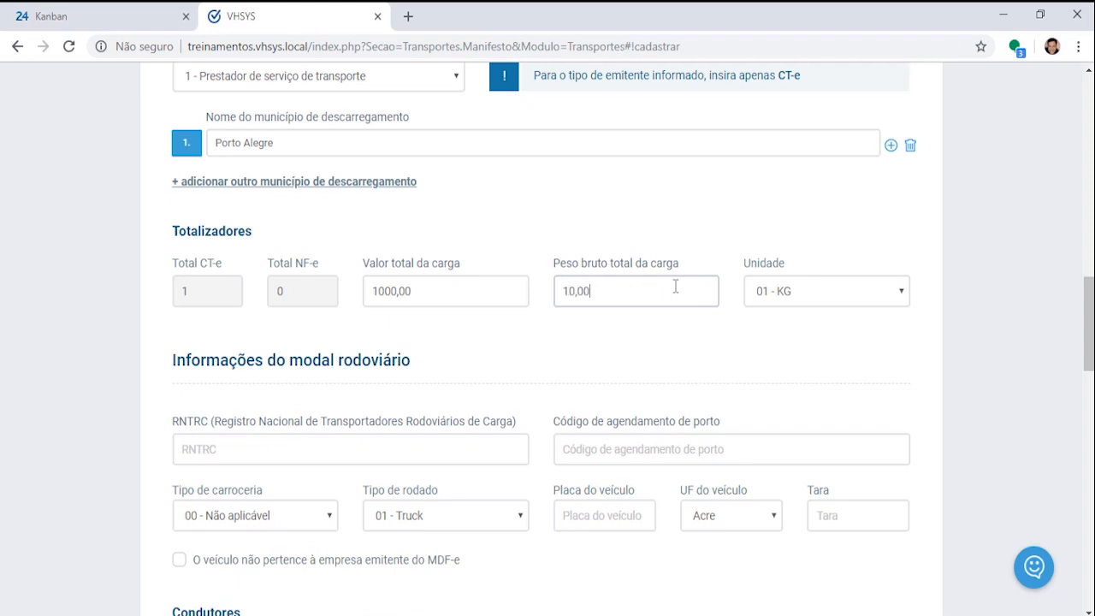
{"action": "type", "text": "0"}
{"action": "key", "text": "Tab"}
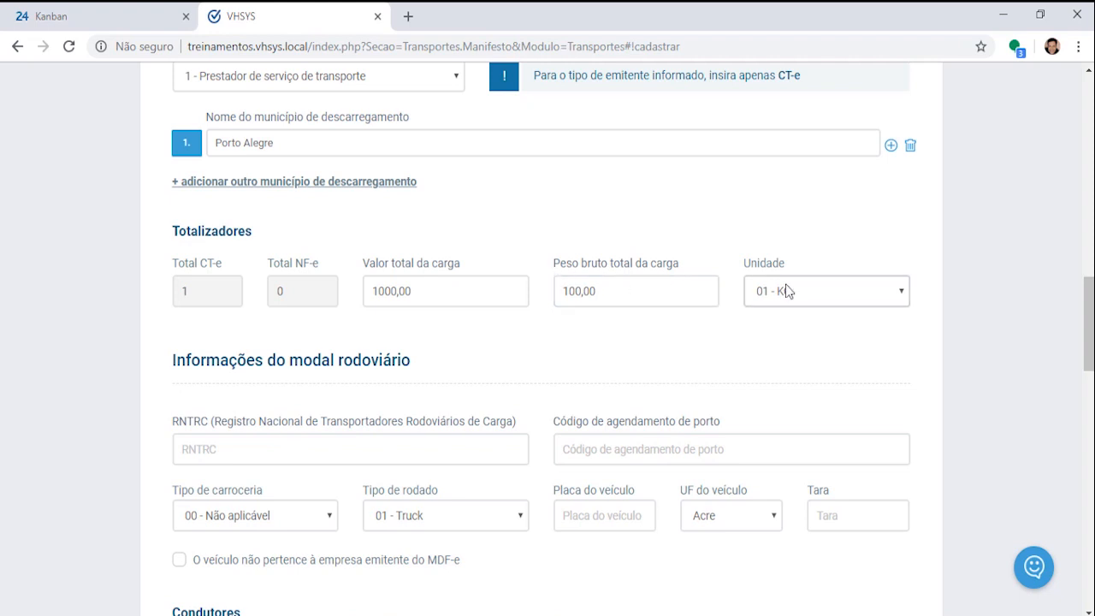
{"action": "left_click", "coordinate": [902, 298]}
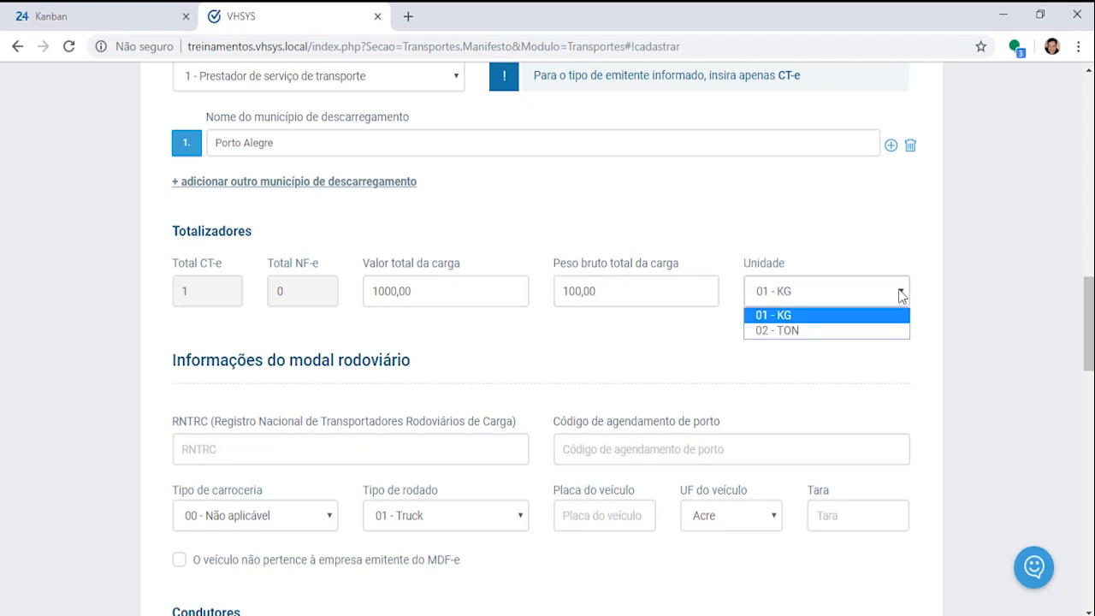
{"action": "left_click", "coordinate": [787, 317]}
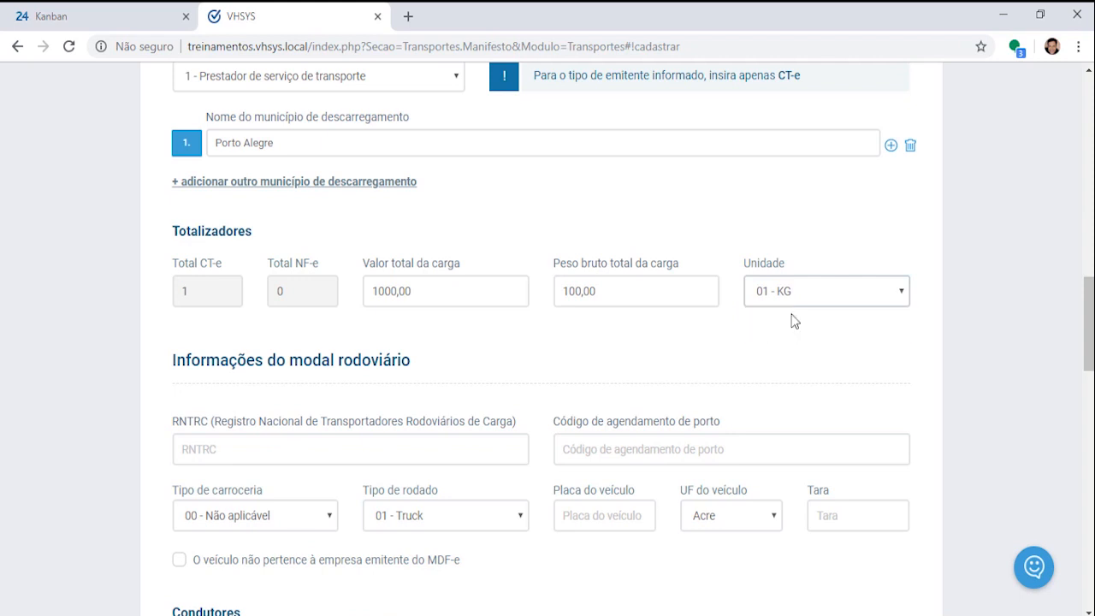
{"action": "left_click_drag", "start_coordinate": [174, 360], "coordinate": [614, 368]}
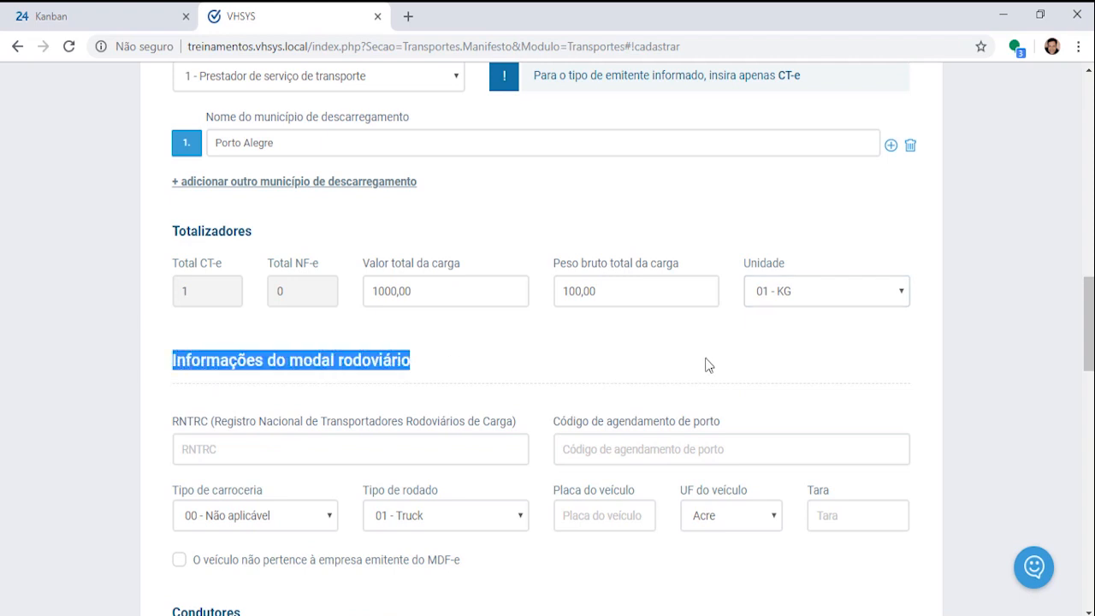
Step: Enter RNTRC 12345678 in the road transport details
{"action": "scroll", "coordinate": [722, 360], "scroll_direction": "down", "scroll_amount": 1}
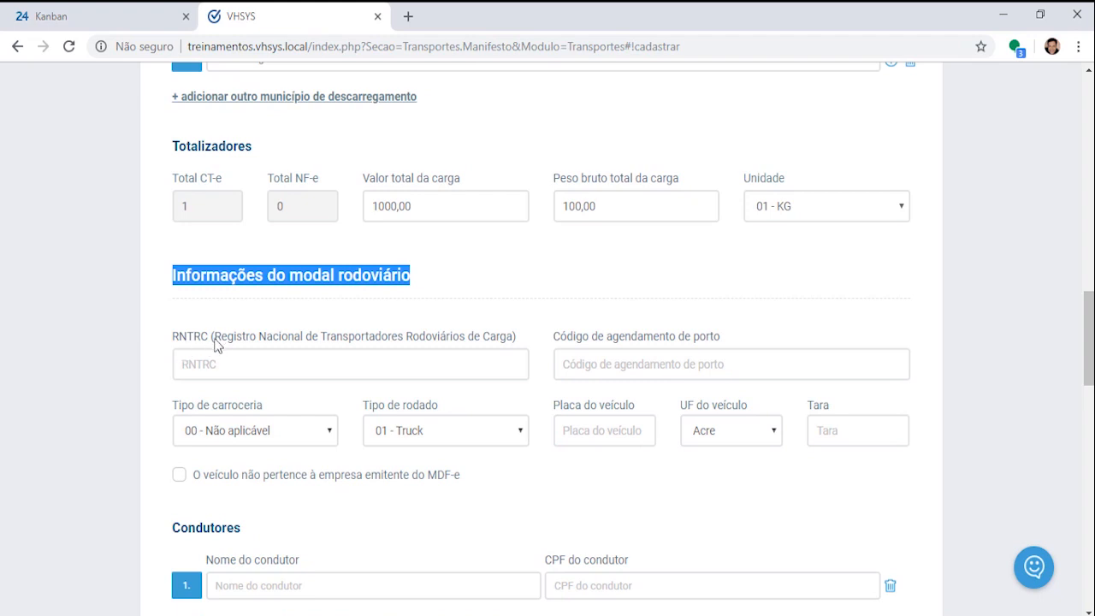
{"action": "left_click_drag", "start_coordinate": [215, 341], "coordinate": [510, 332]}
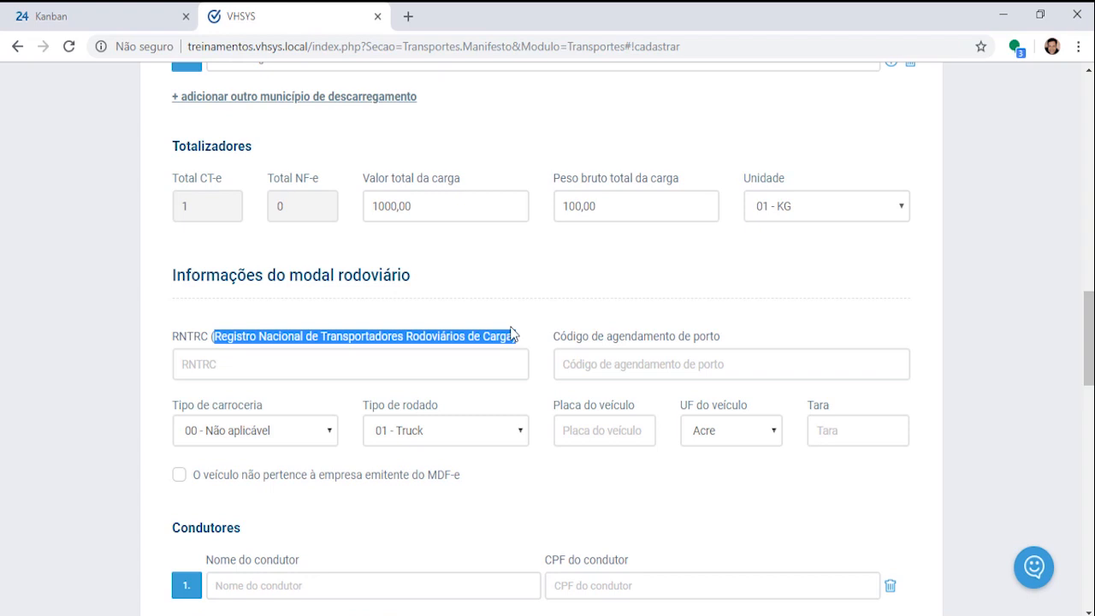
{"action": "left_click", "coordinate": [196, 351]}
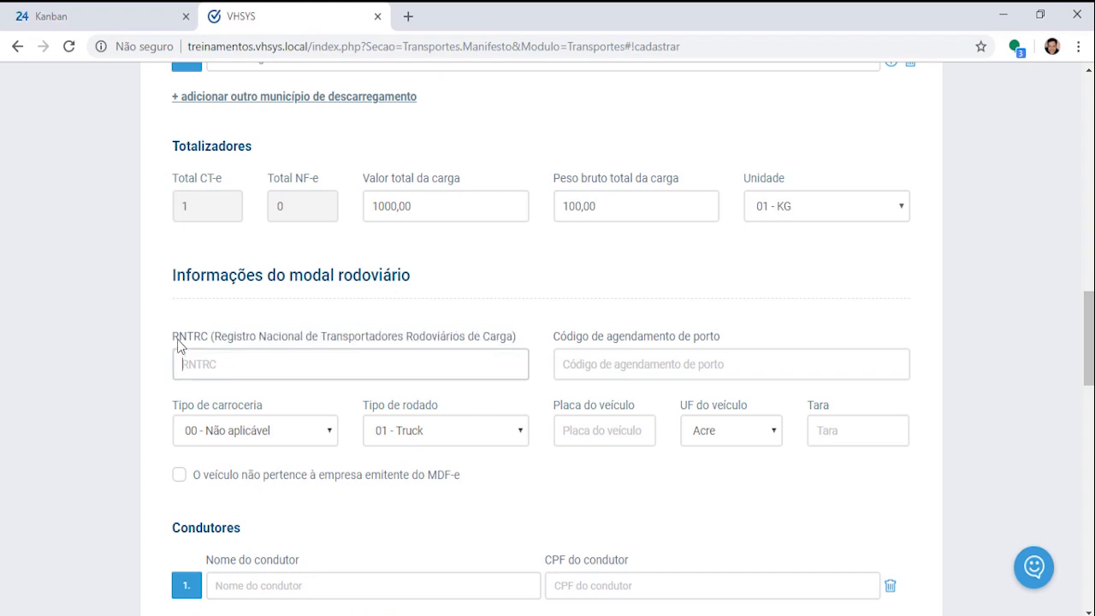
{"action": "left_click_drag", "start_coordinate": [171, 339], "coordinate": [214, 340]}
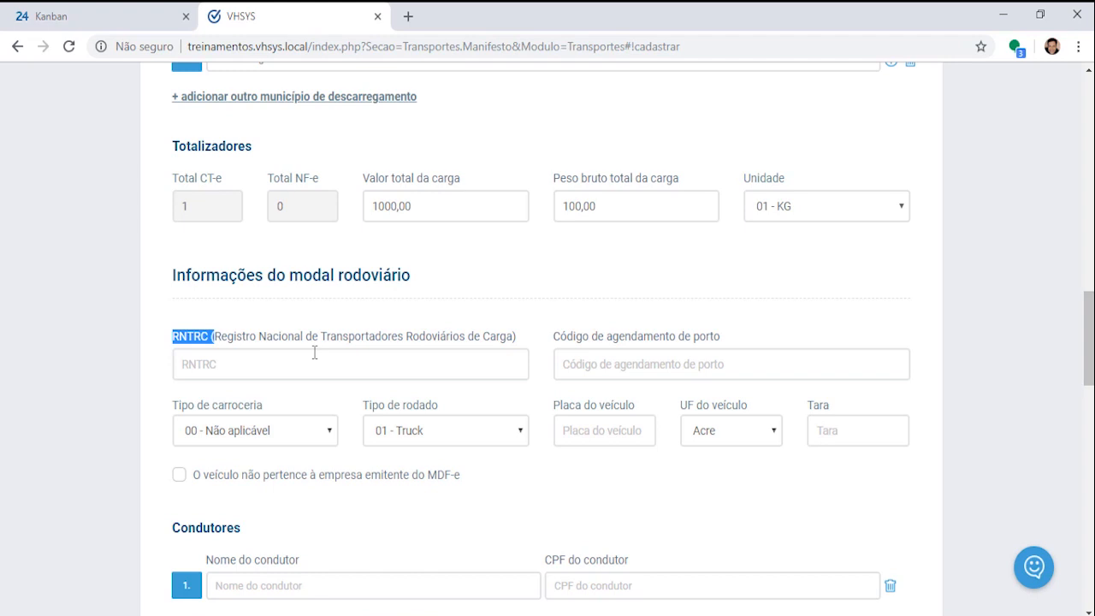
{"action": "left_click", "coordinate": [256, 373]}
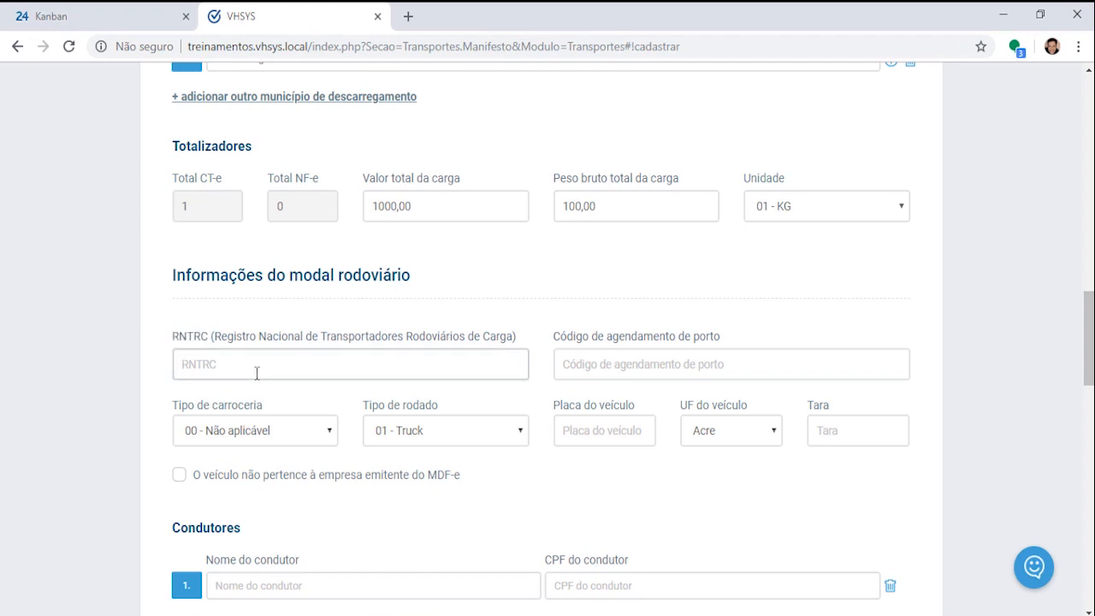
{"action": "type", "text": "12345678"}
{"action": "key", "text": "Tab"}
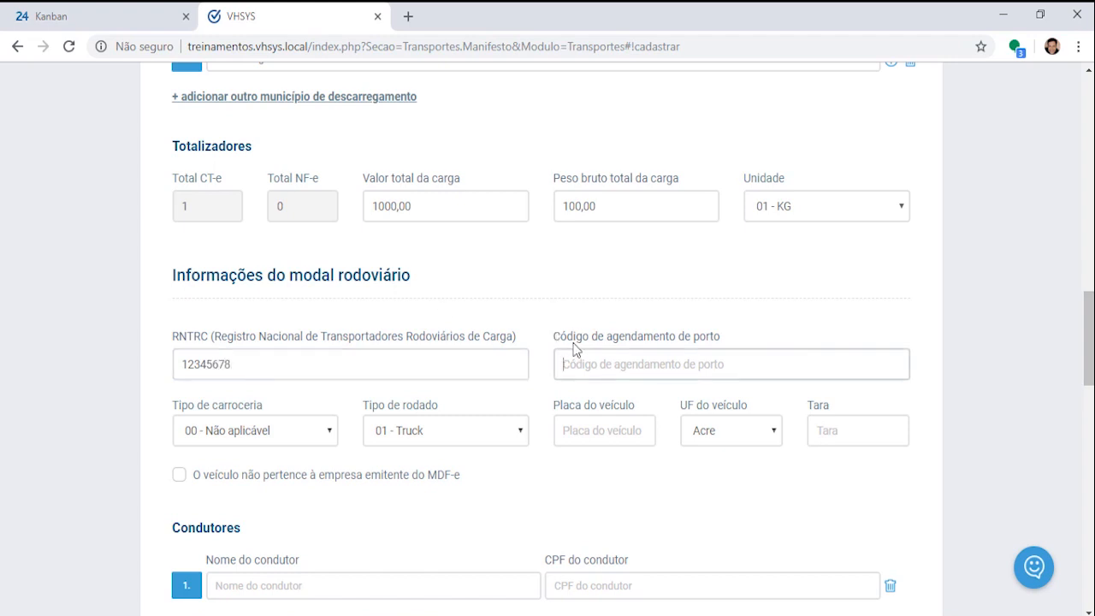
Step: Leave the port scheduling code empty, choose body type 02 - Fechada/Baú and keep 01 - Truck
{"action": "left_click_drag", "start_coordinate": [556, 343], "coordinate": [742, 344]}
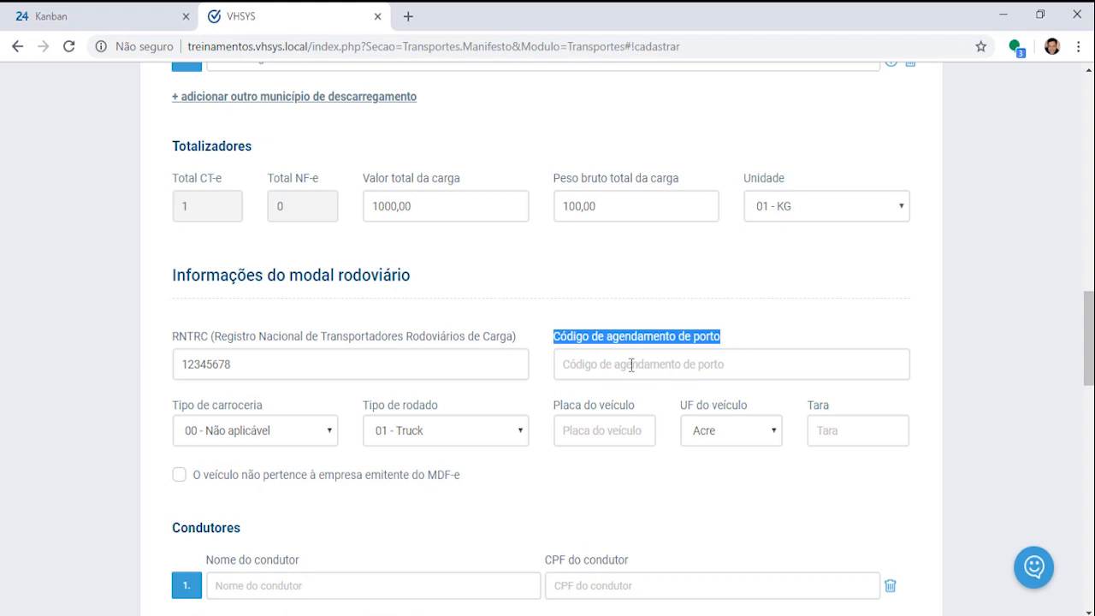
{"action": "left_click", "coordinate": [659, 364]}
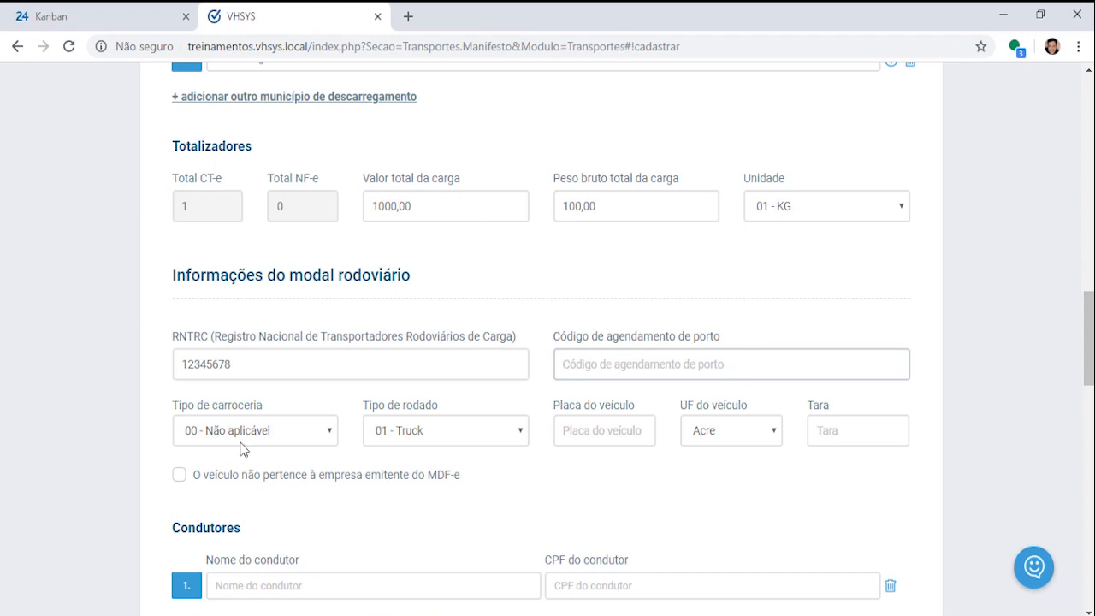
{"action": "left_click", "coordinate": [247, 414]}
{"action": "triple_click", "coordinate": [248, 414]}
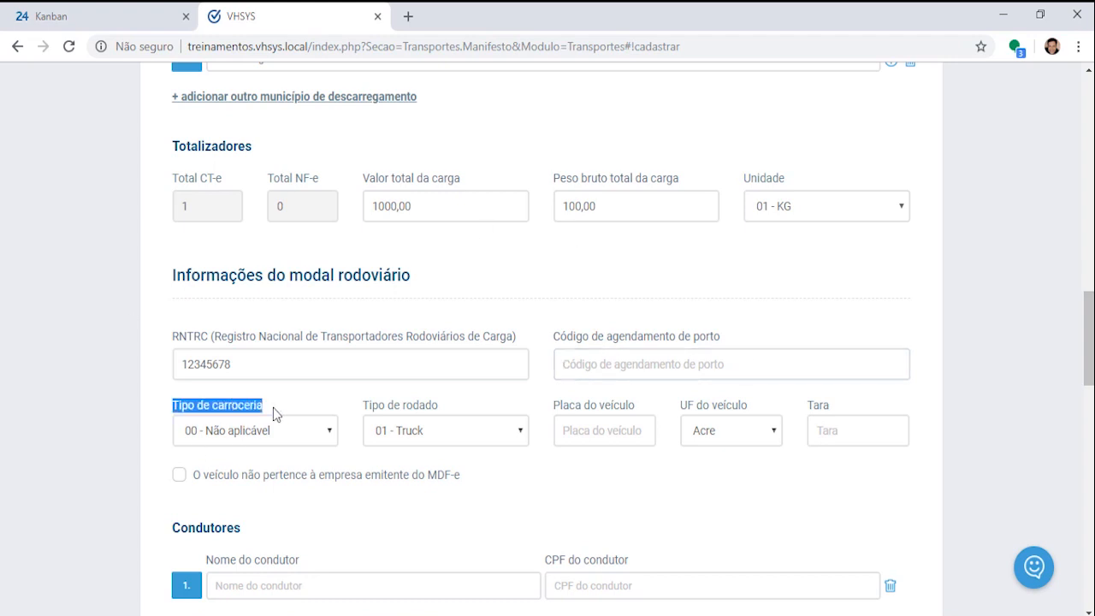
{"action": "left_click", "coordinate": [333, 435]}
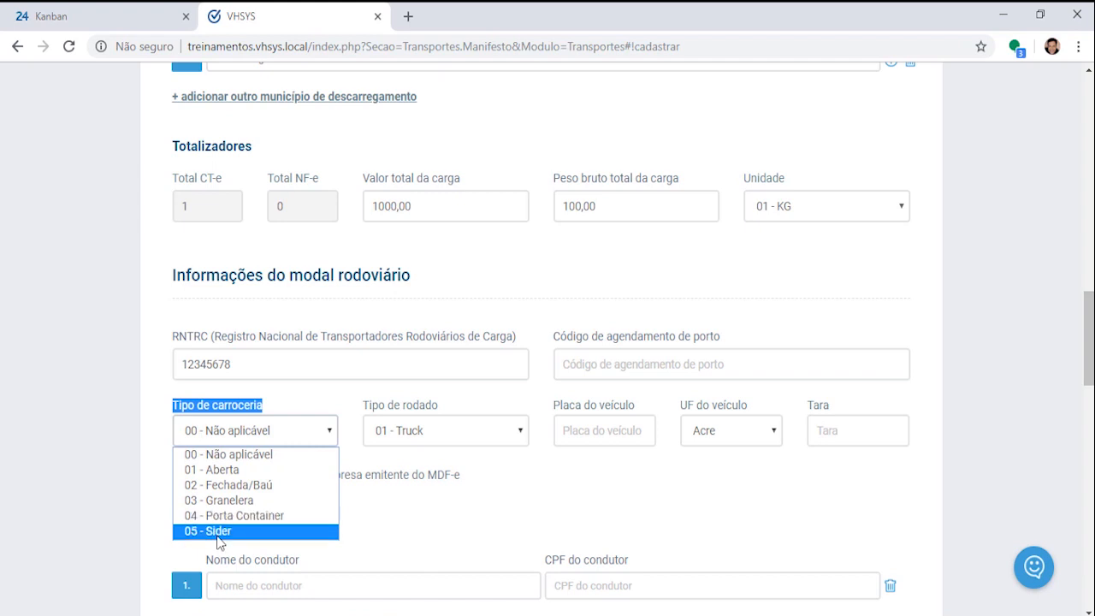
{"action": "left_click", "coordinate": [259, 487]}
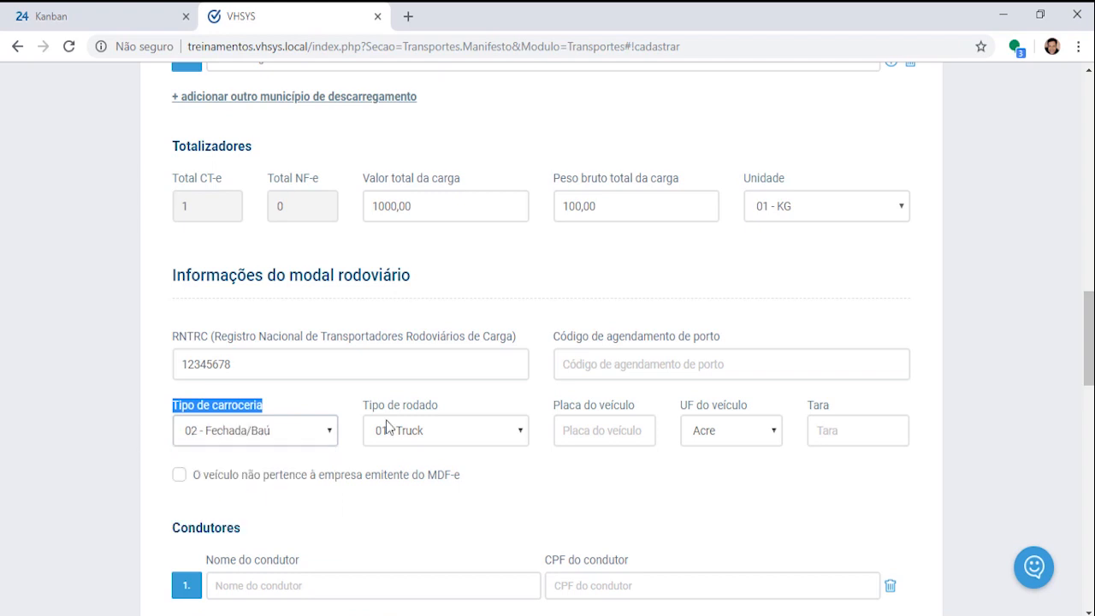
{"action": "left_click", "coordinate": [520, 434]}
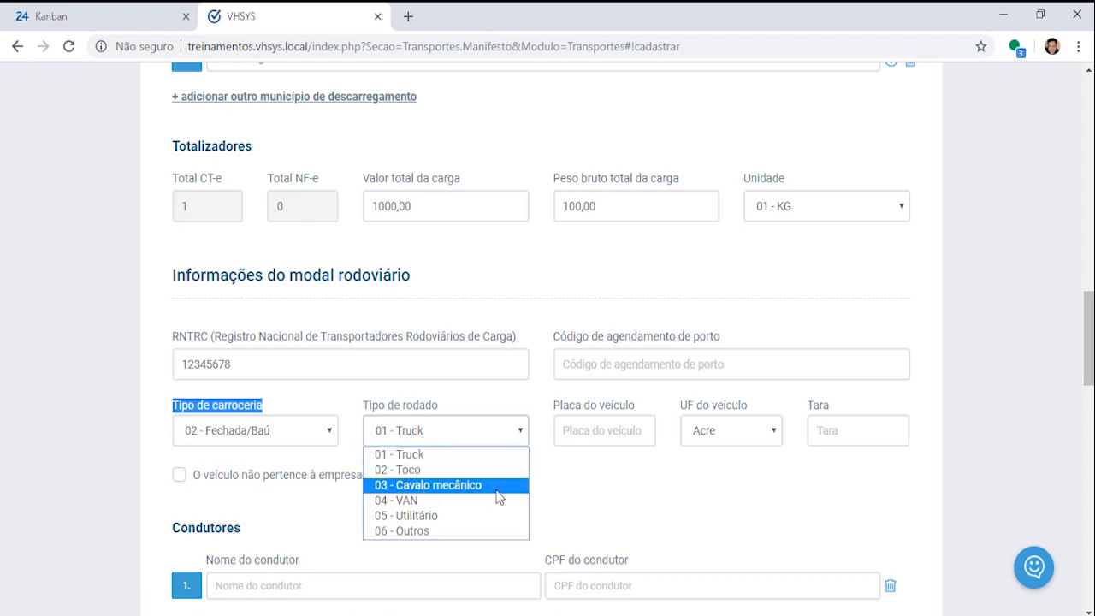
{"action": "left_click", "coordinate": [419, 455]}
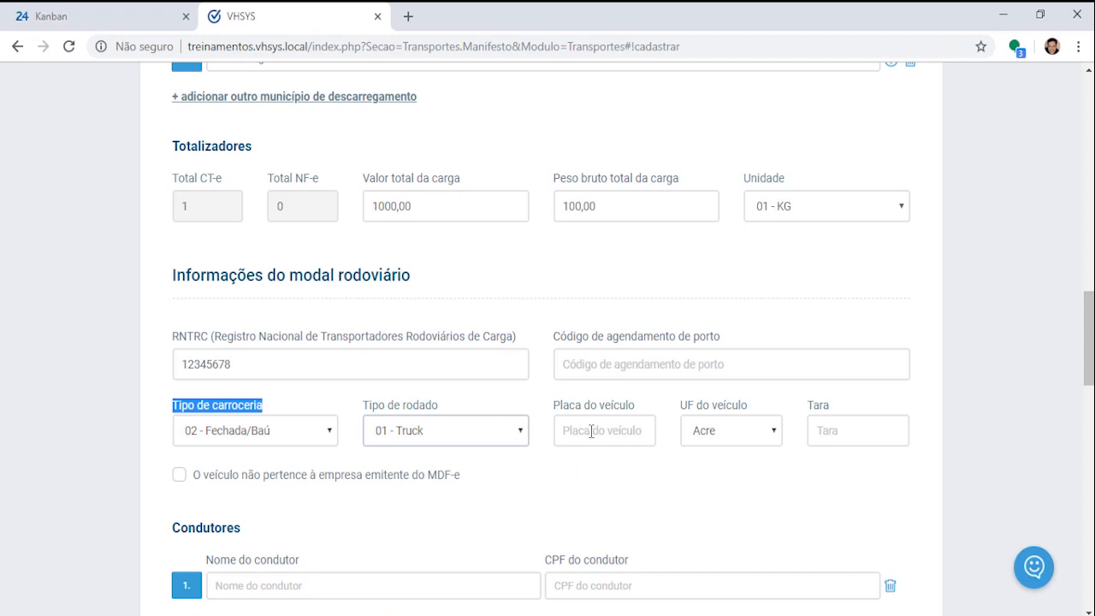
Step: Enter plate CCA-1234 from Paraná, tare 10, and mark the vehicle as not issuer-owned
{"action": "left_click", "coordinate": [591, 431]}
{"action": "type", "text": "CC"}
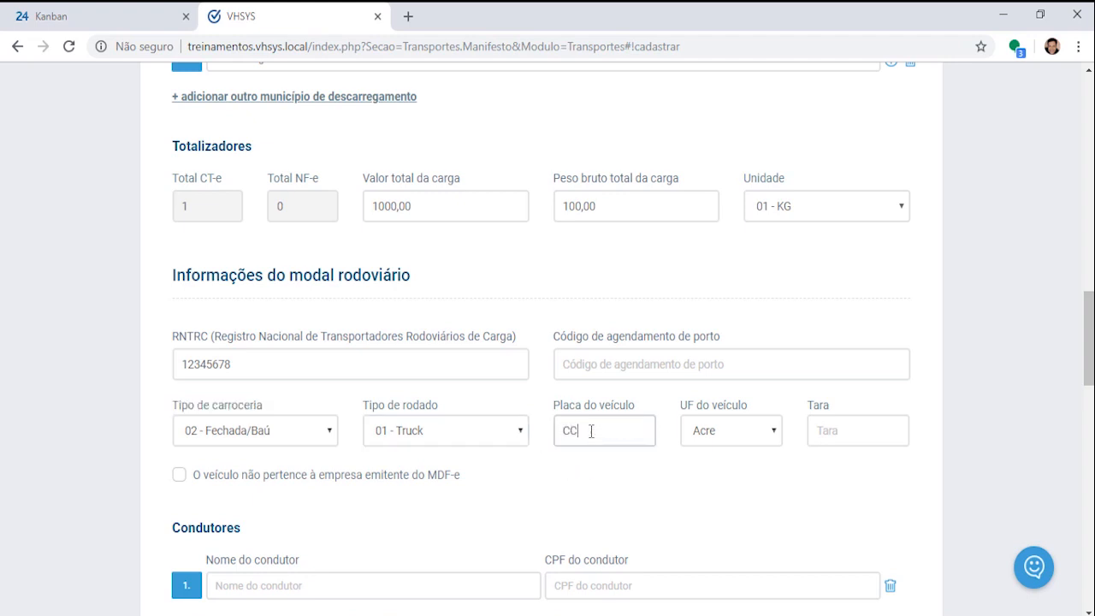
{"action": "type", "text": "A-1234"}
{"action": "key", "text": "Tab"}
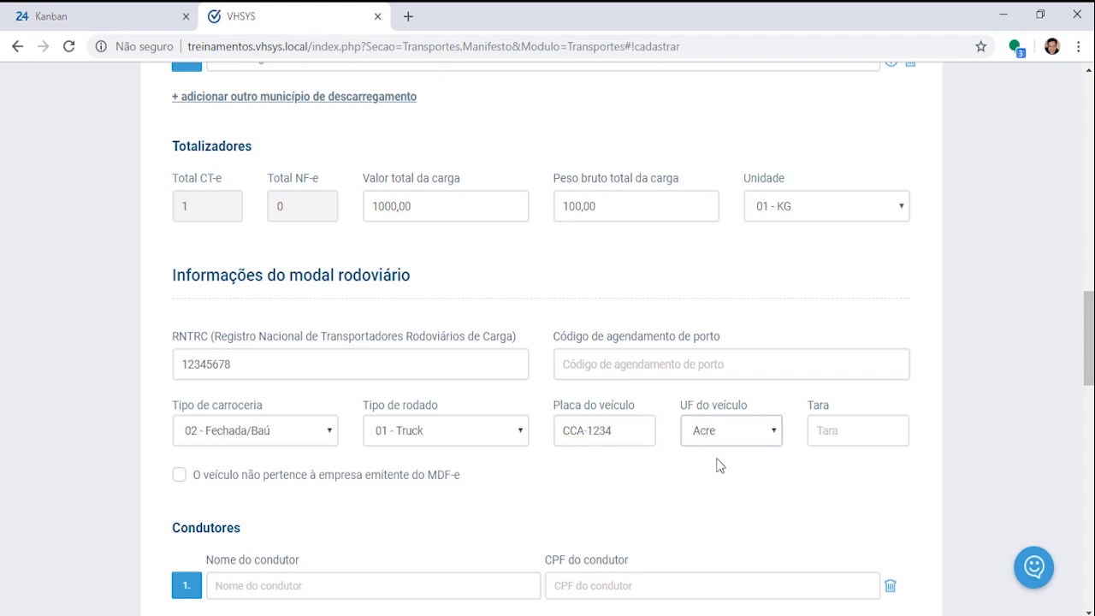
{"action": "left_click", "coordinate": [774, 435]}
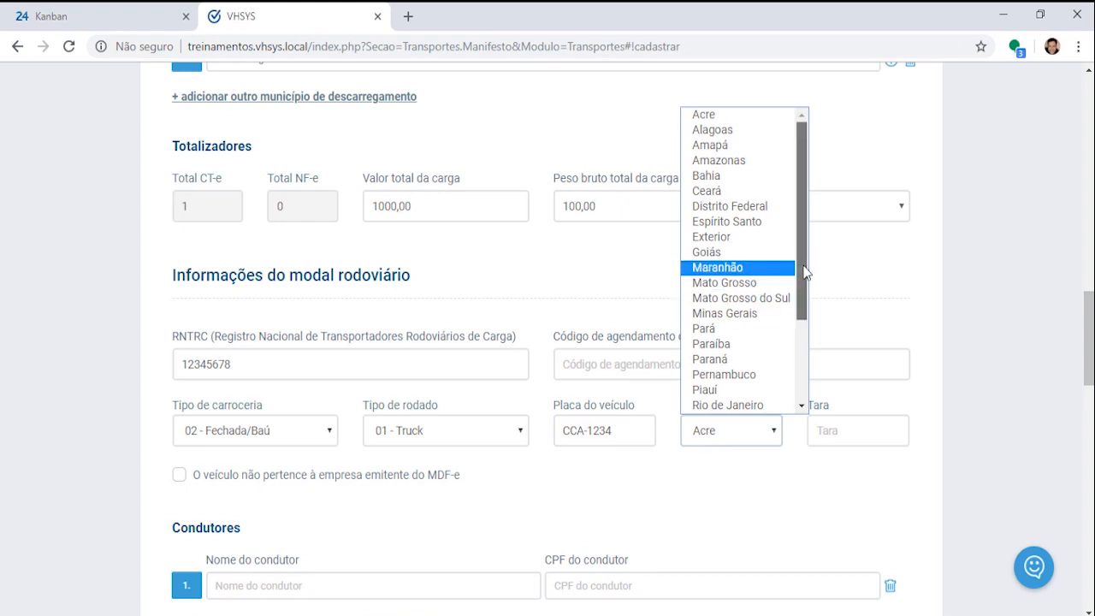
{"action": "scroll", "coordinate": [753, 267], "scroll_direction": "down", "scroll_amount": 3}
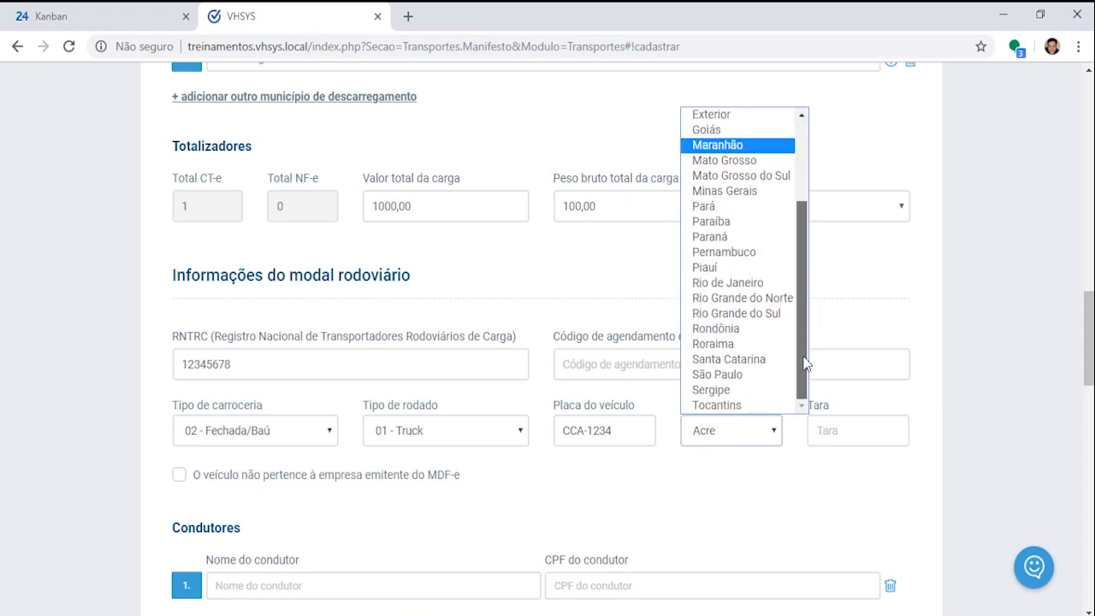
{"action": "left_click", "coordinate": [728, 239]}
{"action": "left_click", "coordinate": [857, 434]}
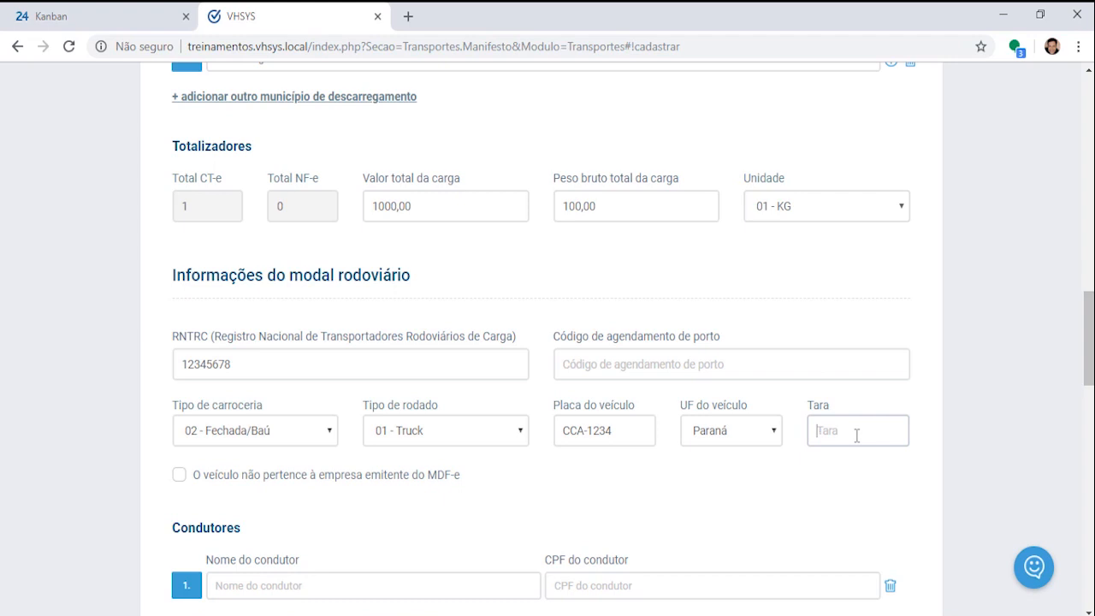
{"action": "type", "text": "10"}
{"action": "key", "text": "F11"}
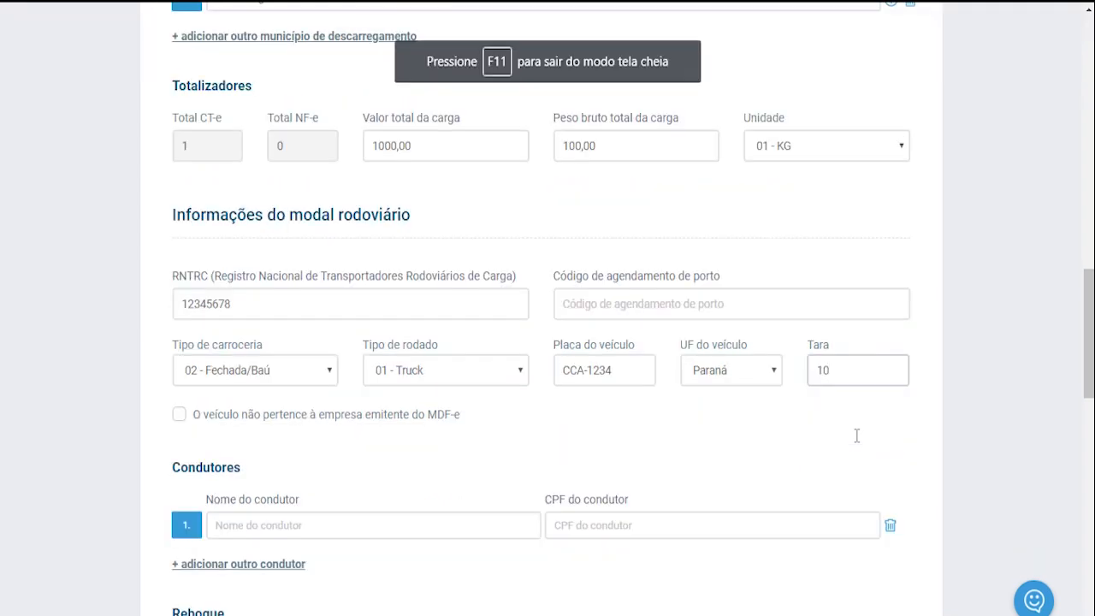
{"action": "key", "text": "Tab"}
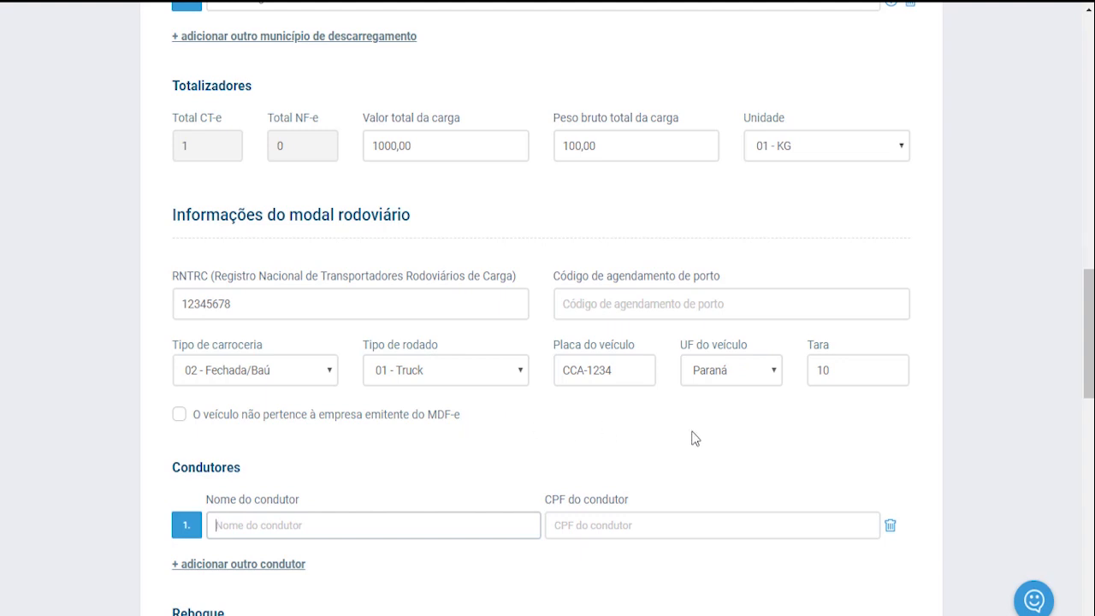
{"action": "left_click", "coordinate": [179, 415]}
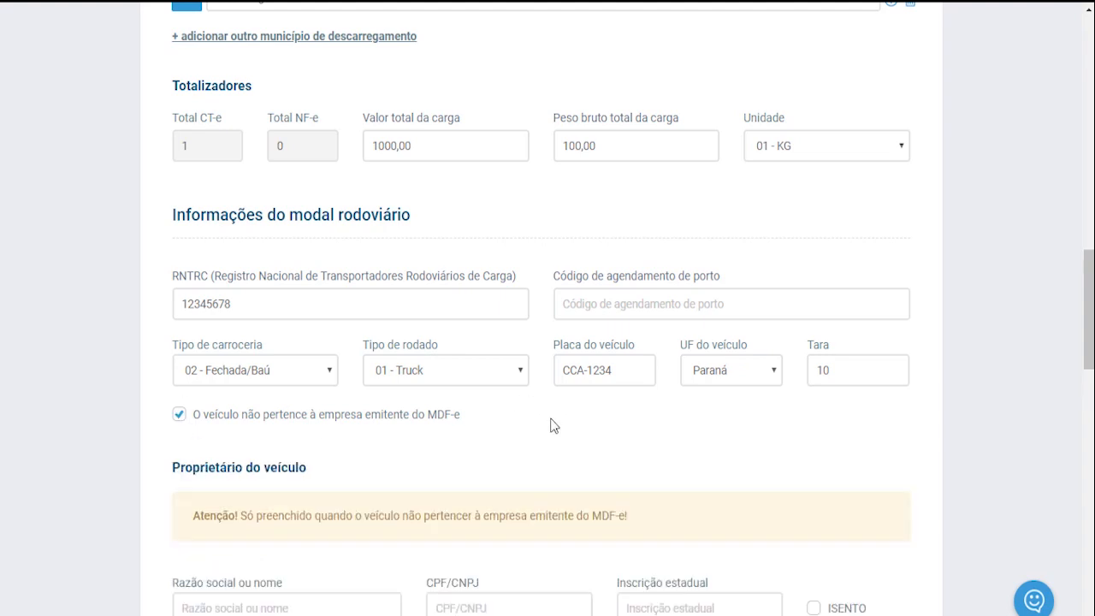
Step: Review the vehicle-owner fields: company name, CPF/CNPJ, state registration with ISENTO, and RNTRC
{"action": "scroll", "coordinate": [550, 425], "scroll_direction": "down", "scroll_amount": 1}
{"action": "left_click_drag", "start_coordinate": [194, 437], "coordinate": [633, 438]}
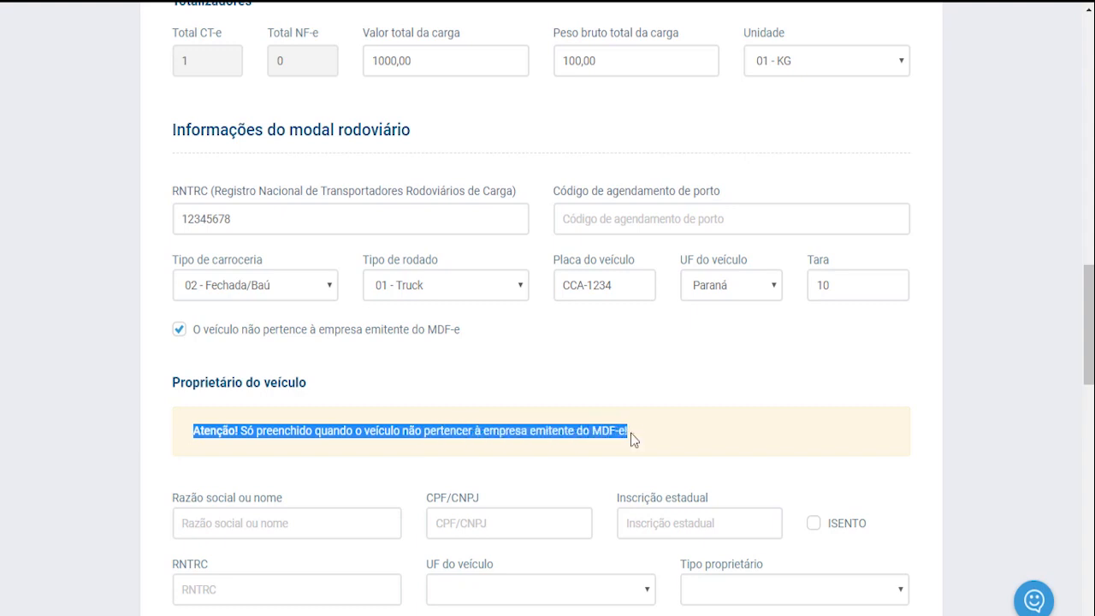
{"action": "scroll", "coordinate": [563, 470], "scroll_direction": "down", "scroll_amount": 2}
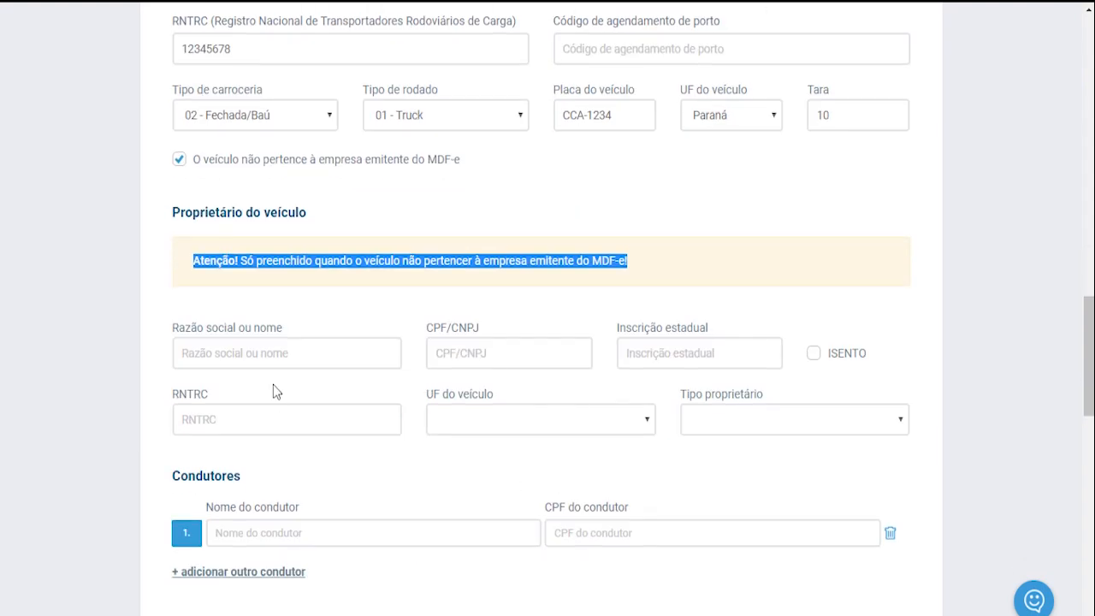
{"action": "left_click", "coordinate": [224, 352]}
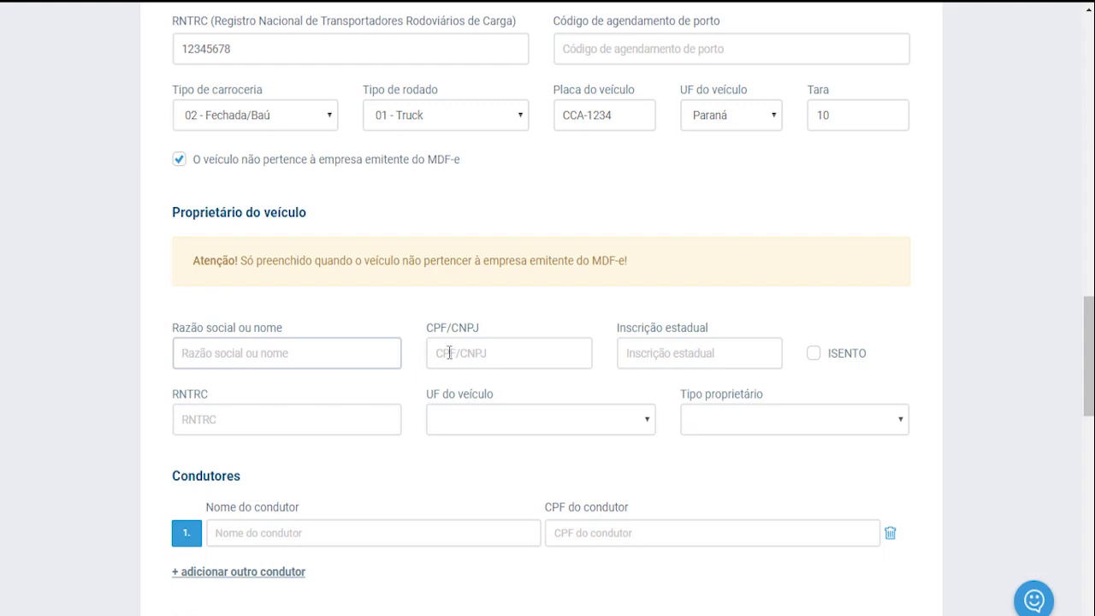
{"action": "left_click", "coordinate": [449, 352]}
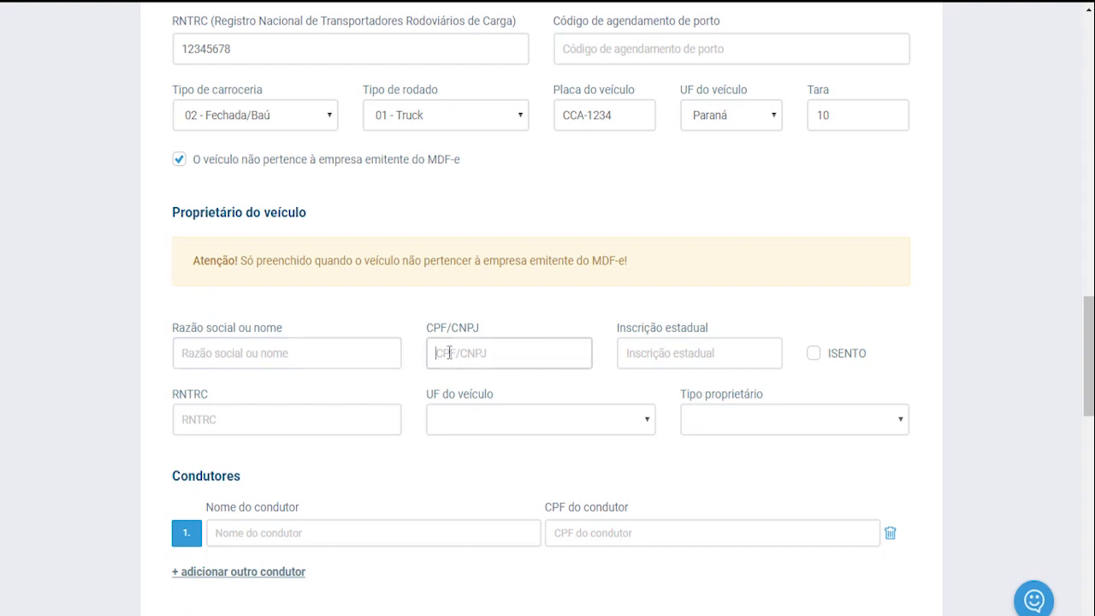
{"action": "left_click", "coordinate": [709, 355]}
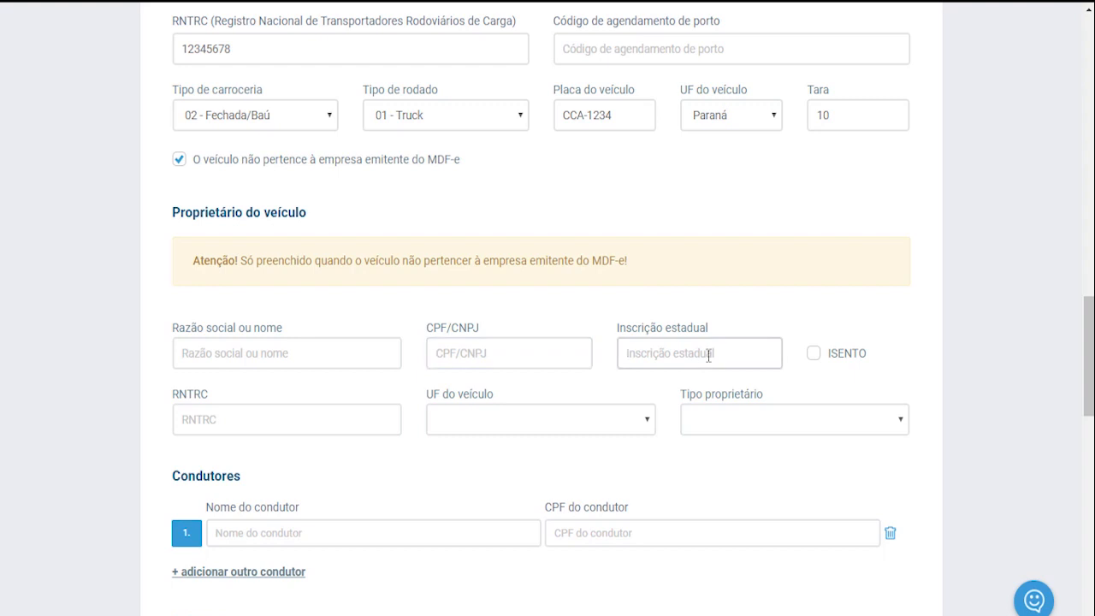
{"action": "left_click", "coordinate": [815, 354]}
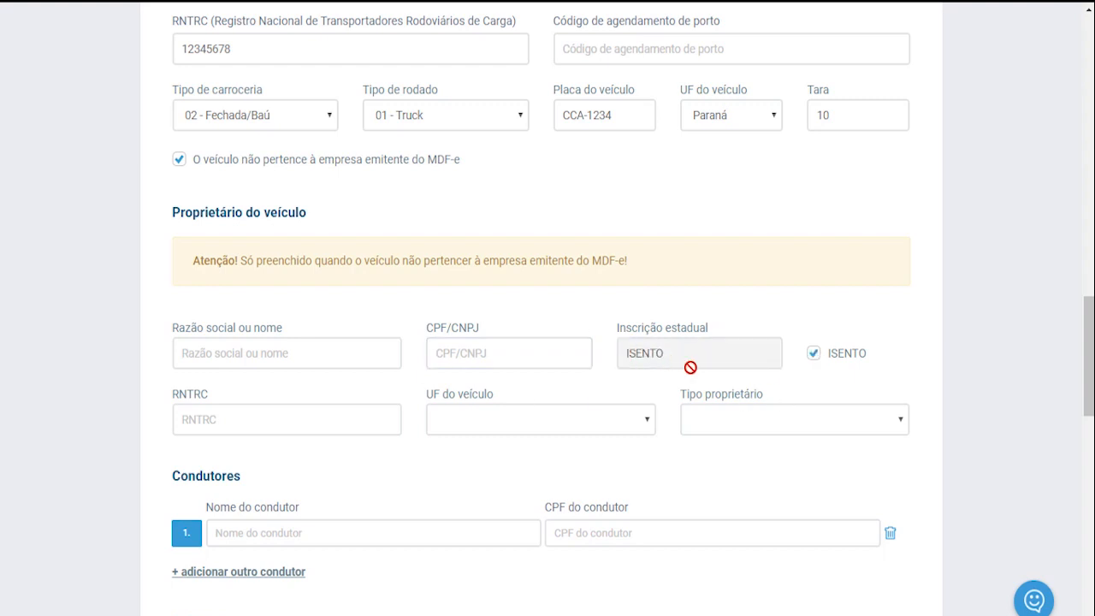
{"action": "left_click", "coordinate": [183, 418]}
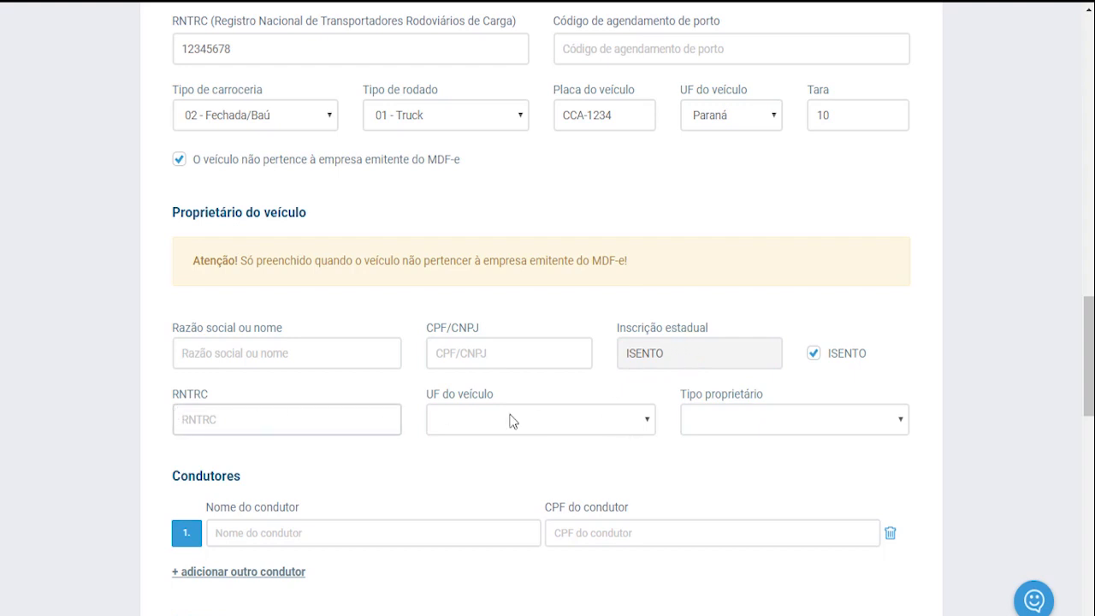
Step: Browse the owner UF and owner-type lists unchanged, then mark the vehicle as the issuer's own
{"action": "left_click", "coordinate": [648, 423]}
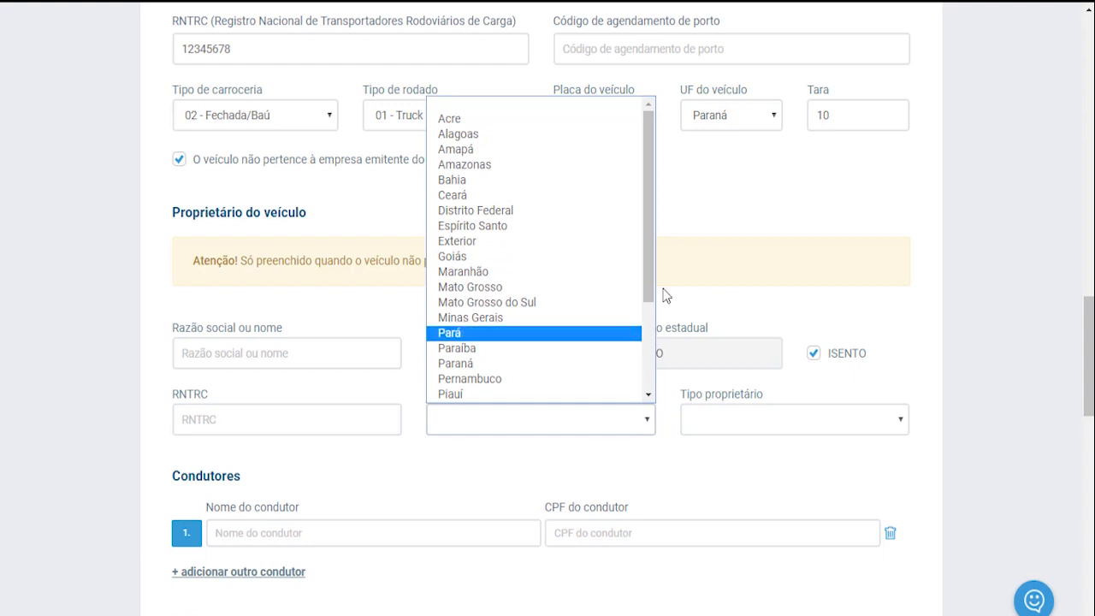
{"action": "scroll", "coordinate": [650, 248], "scroll_direction": "down", "scroll_amount": 3}
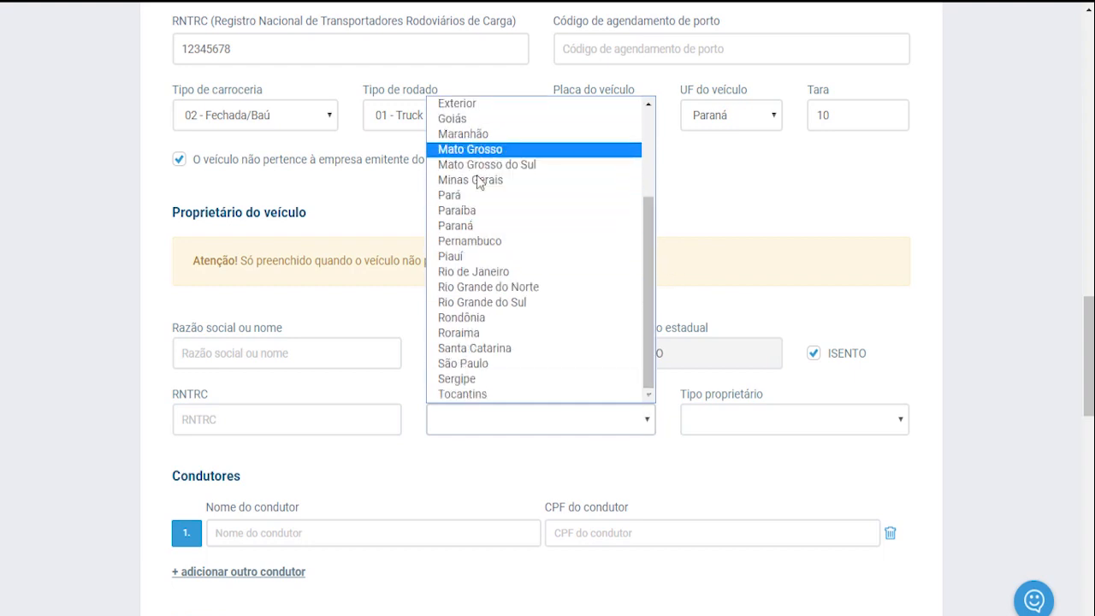
{"action": "left_click", "coordinate": [774, 253]}
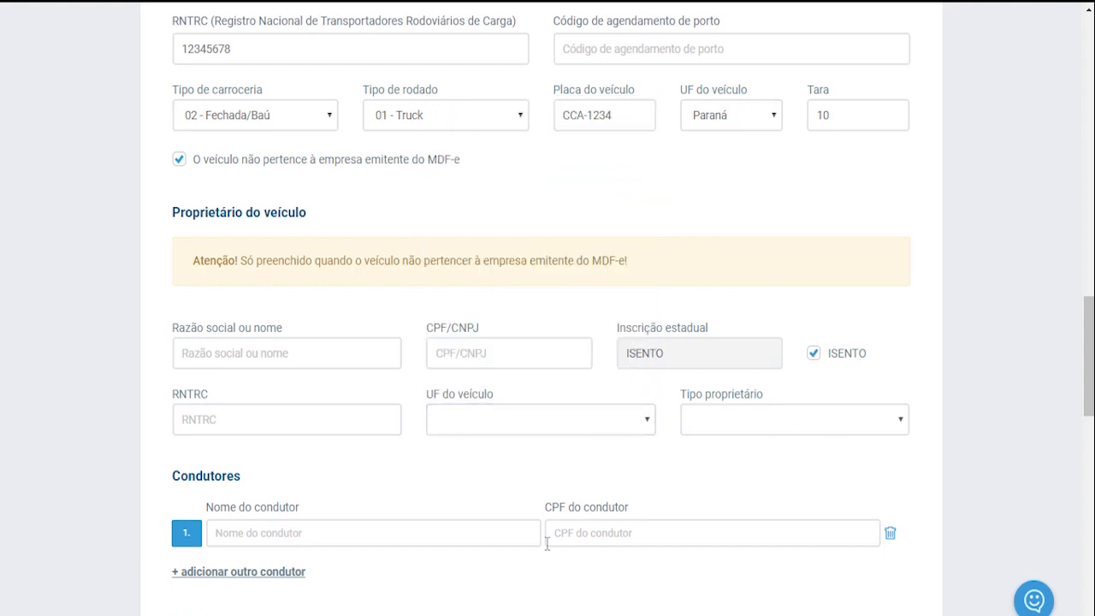
{"action": "left_click", "coordinate": [905, 423]}
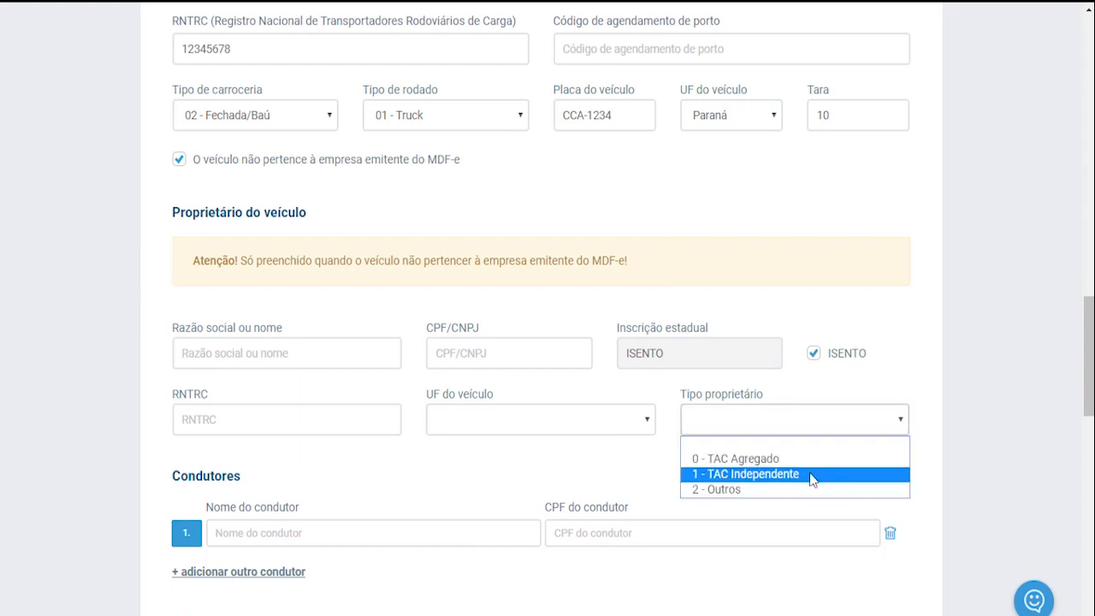
{"action": "left_click", "coordinate": [928, 424]}
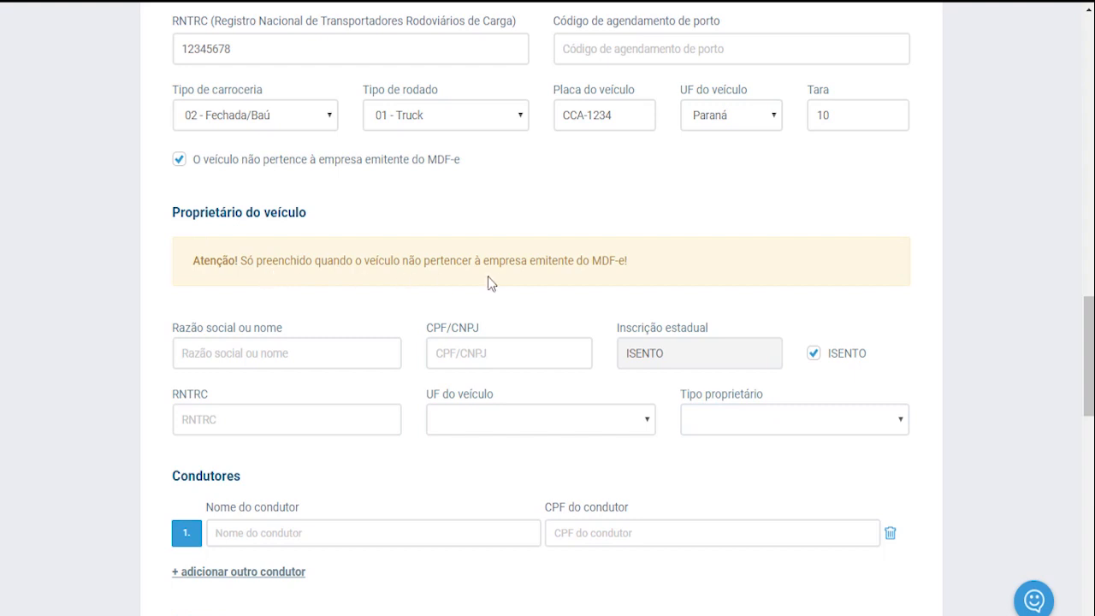
{"action": "left_click_drag", "start_coordinate": [534, 263], "coordinate": [629, 260]}
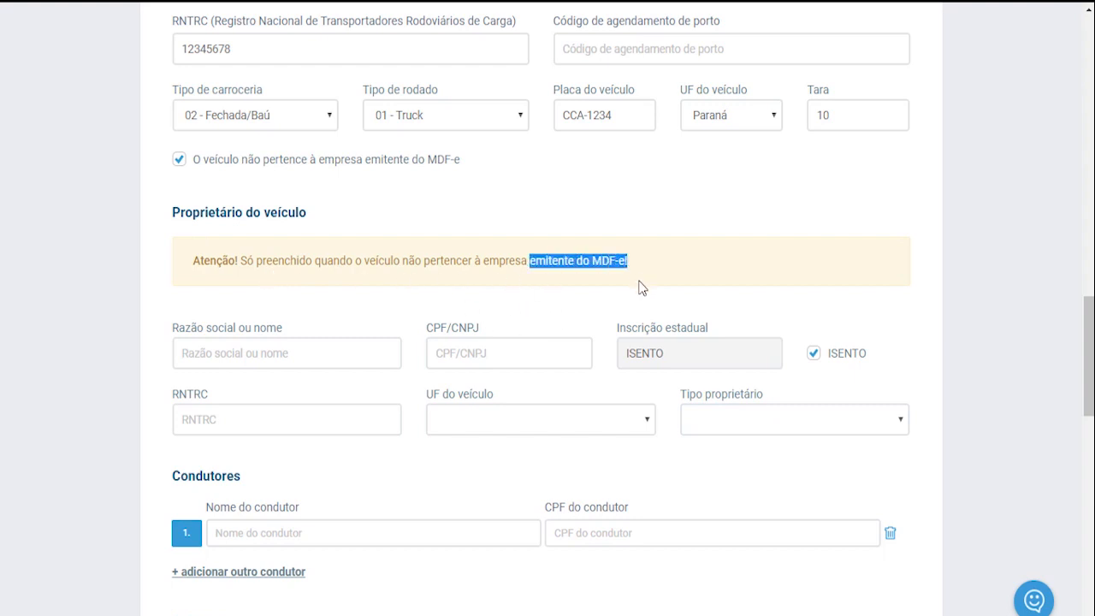
{"action": "left_click", "coordinate": [176, 162]}
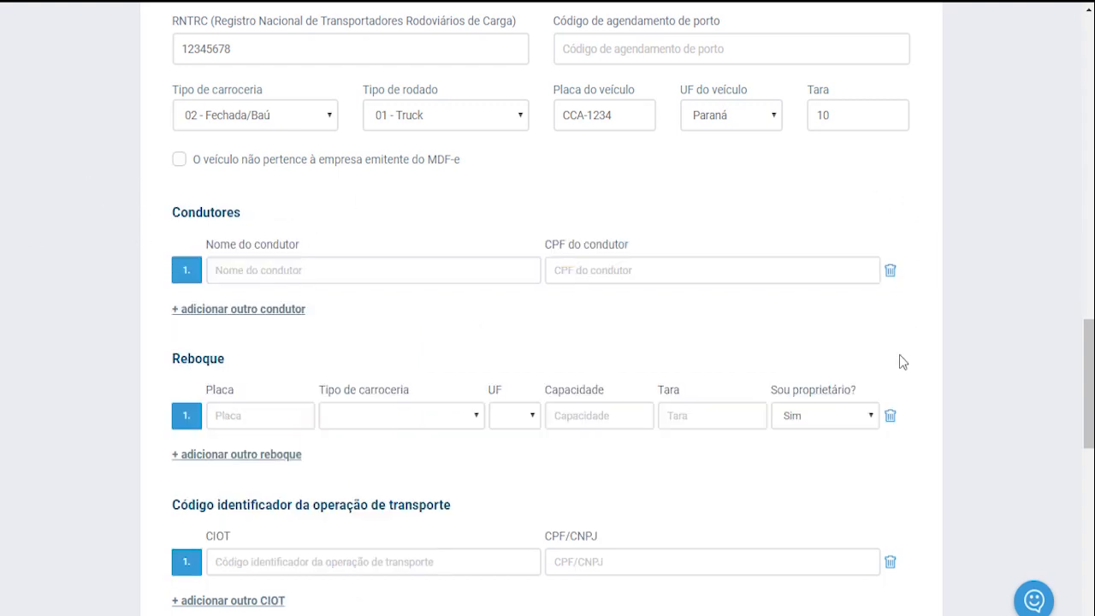
Step: Enter the driver's full name and paste the sample CPF from the notes
{"action": "left_click", "coordinate": [537, 270]}
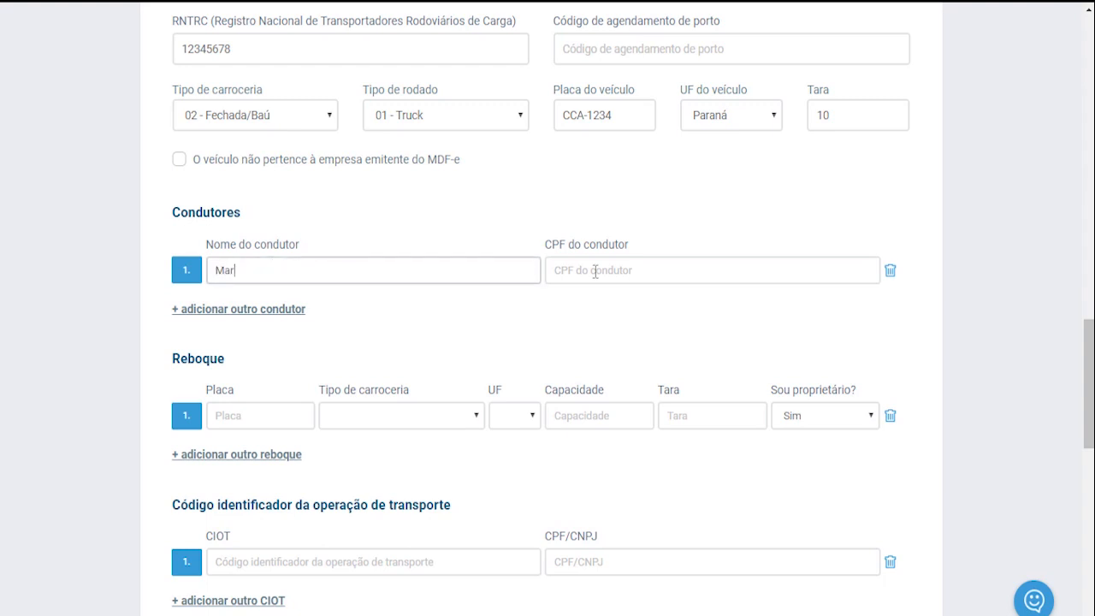
{"action": "left_click", "coordinate": [594, 272]}
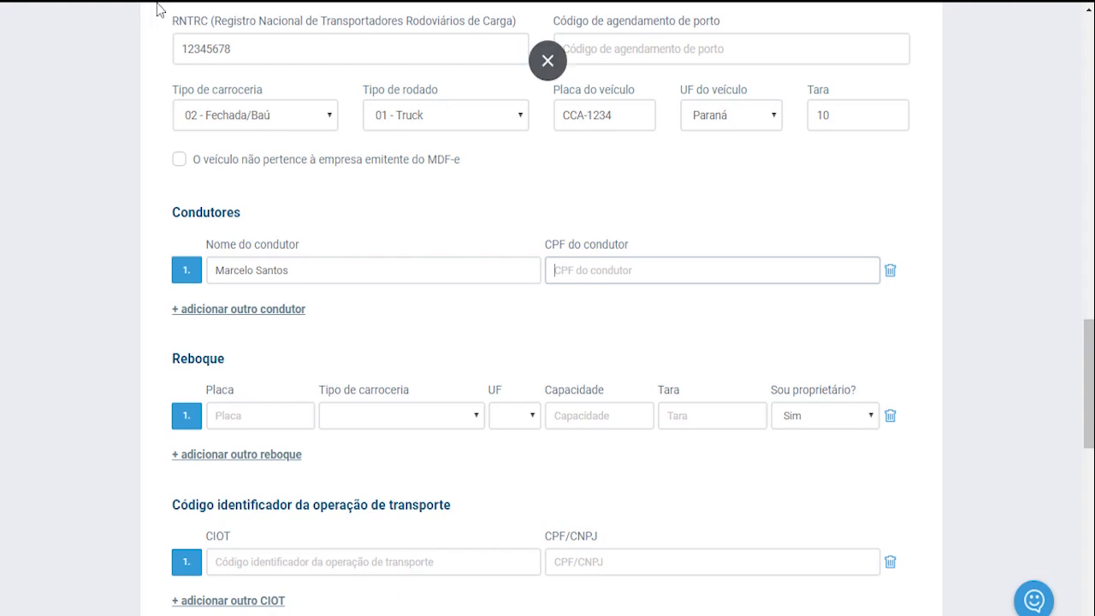
{"action": "left_click", "coordinate": [547, 60]}
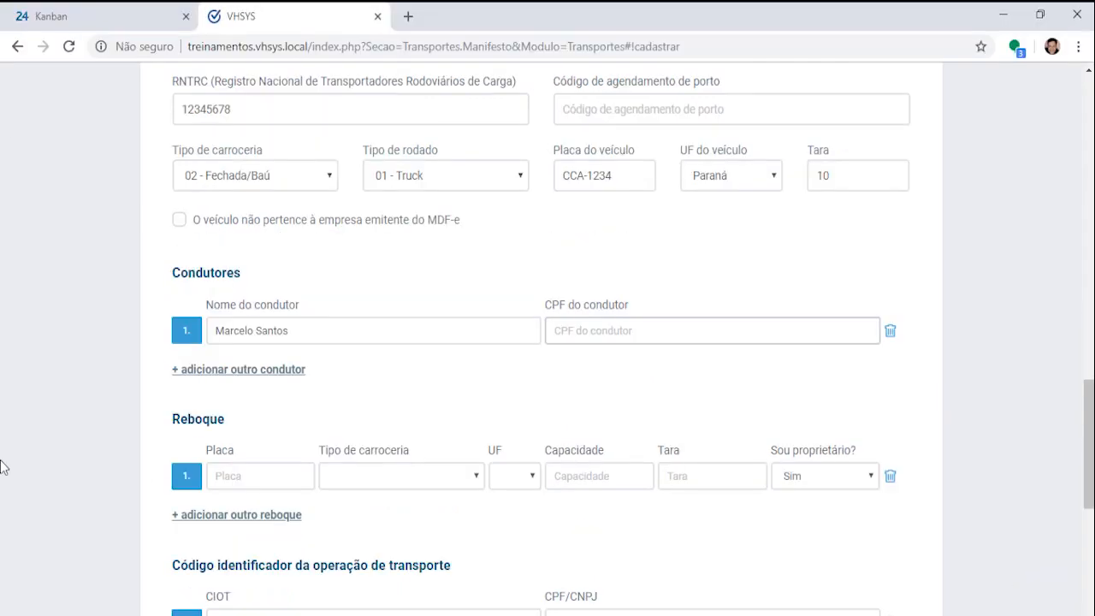
{"action": "key", "text": "alt+Tab"}
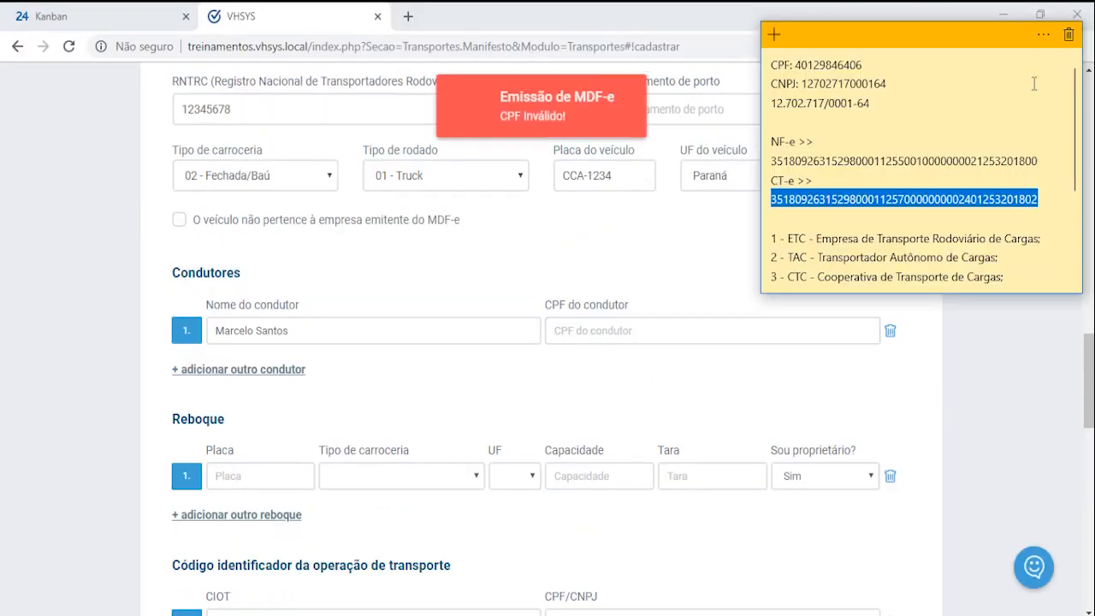
{"action": "left_click", "coordinate": [927, 78]}
{"action": "left_click_drag", "start_coordinate": [796, 65], "coordinate": [872, 65]}
{"action": "key", "text": "ctrl+c"}
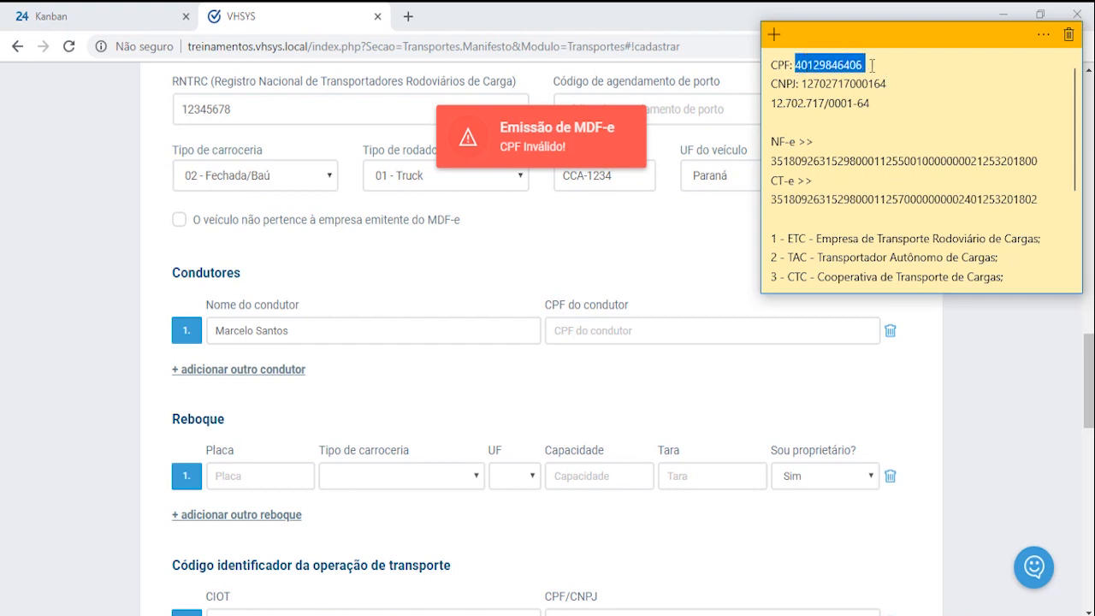
{"action": "left_click", "coordinate": [603, 330]}
{"action": "key", "text": "ctrl+v"}
{"action": "key", "text": "Tab"}
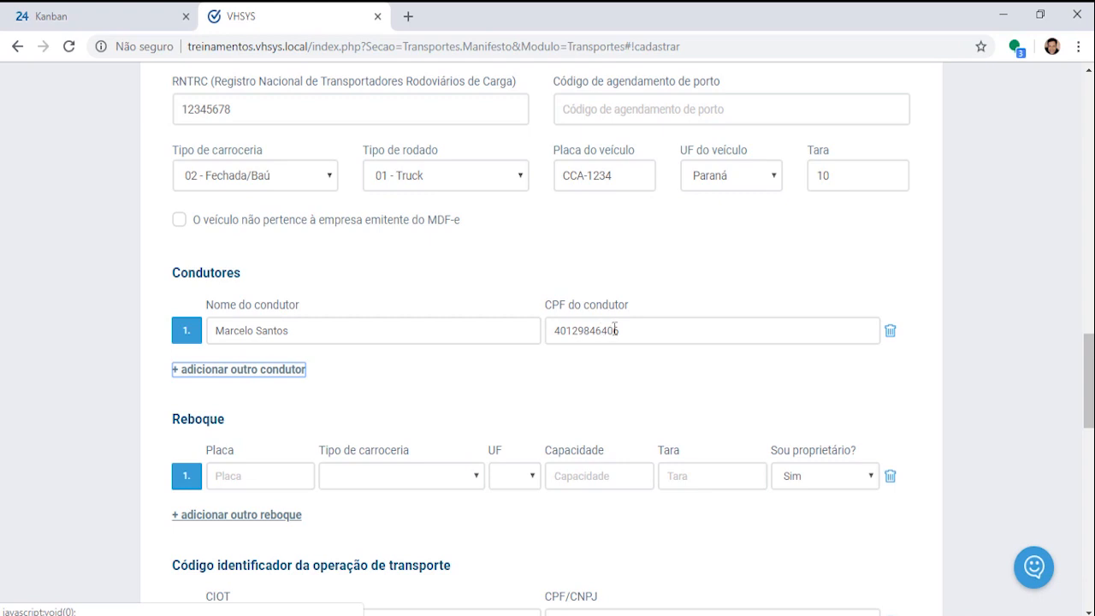
Step: Add a second driver row, then delete it so only one driver remains
{"action": "left_click", "coordinate": [237, 373]}
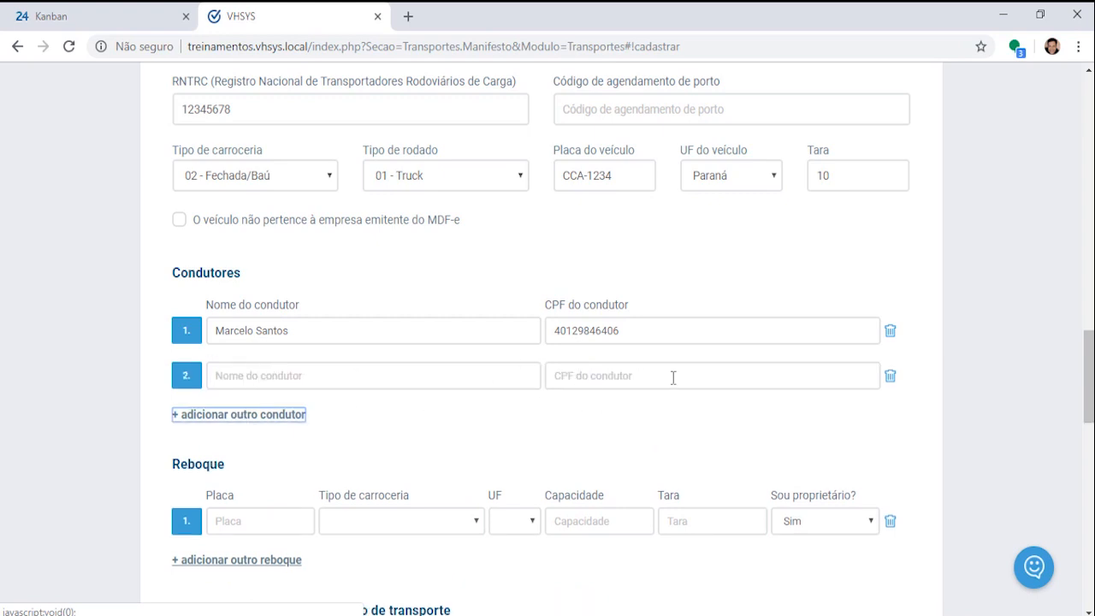
{"action": "left_click", "coordinate": [891, 382]}
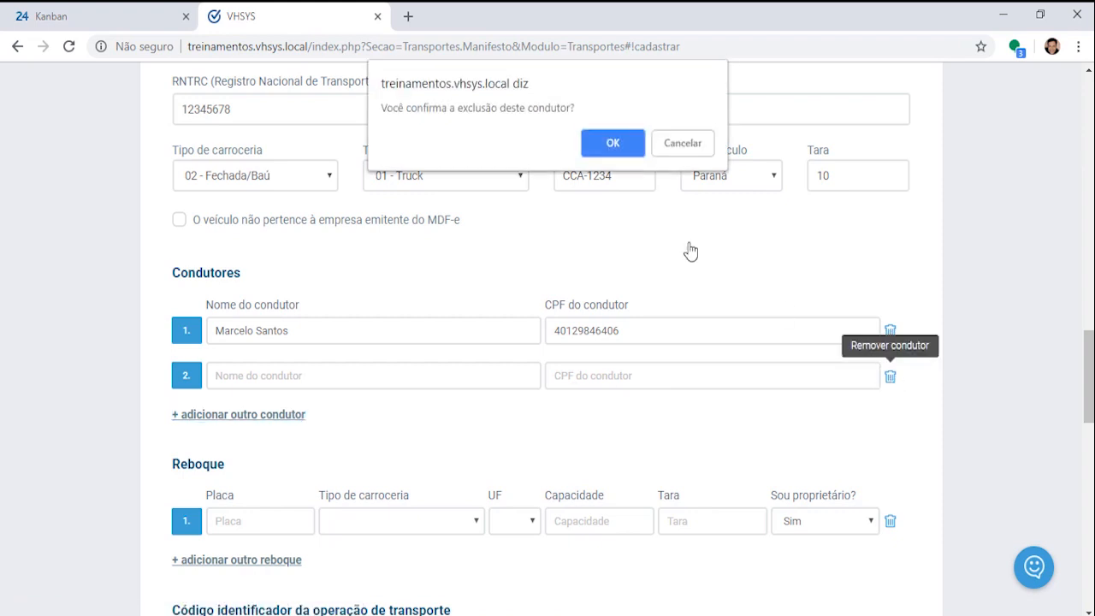
{"action": "left_click", "coordinate": [626, 151]}
{"action": "scroll", "coordinate": [618, 382], "scroll_direction": "down", "scroll_amount": 3}
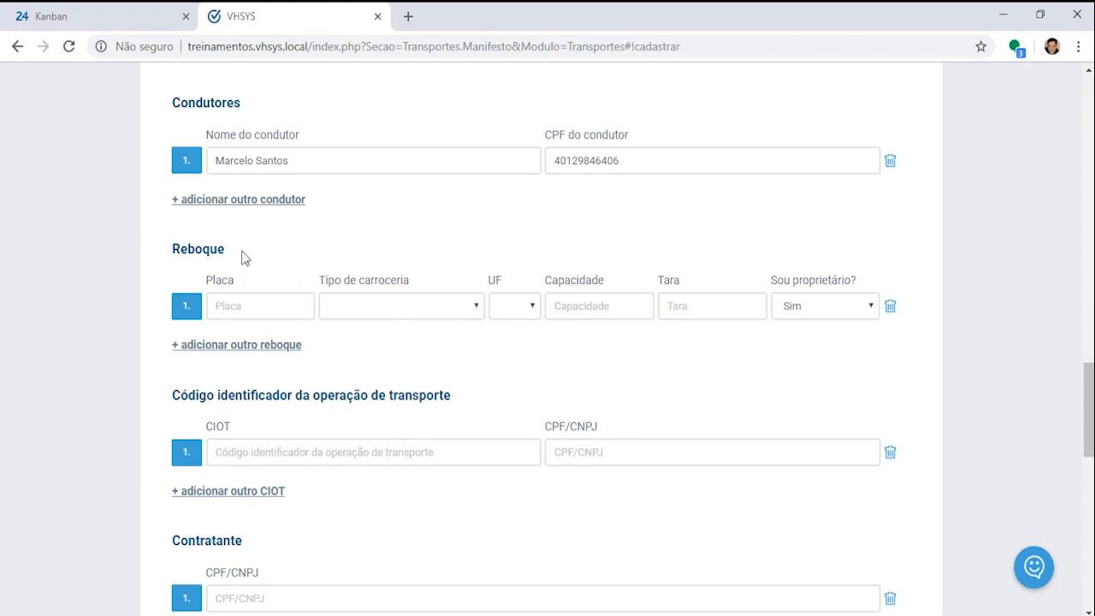
Step: Give trailer 1 plate AAB-1222, body type 02 - Fechada/Baú and state CE
{"action": "left_click", "coordinate": [264, 313]}
{"action": "type", "text": "AAb-1222"}
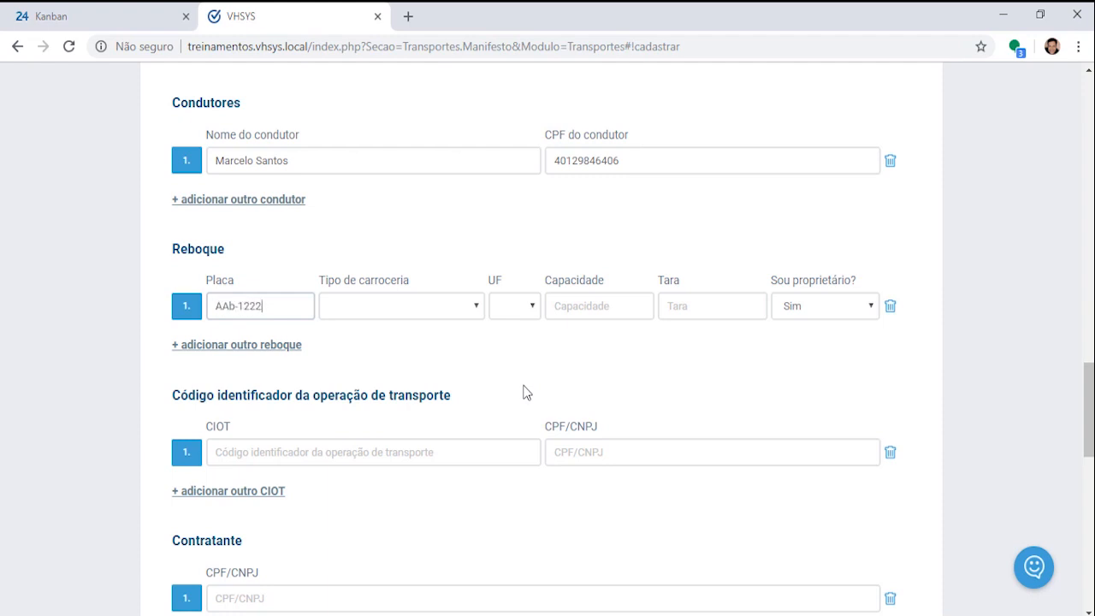
{"action": "key", "text": "Tab"}
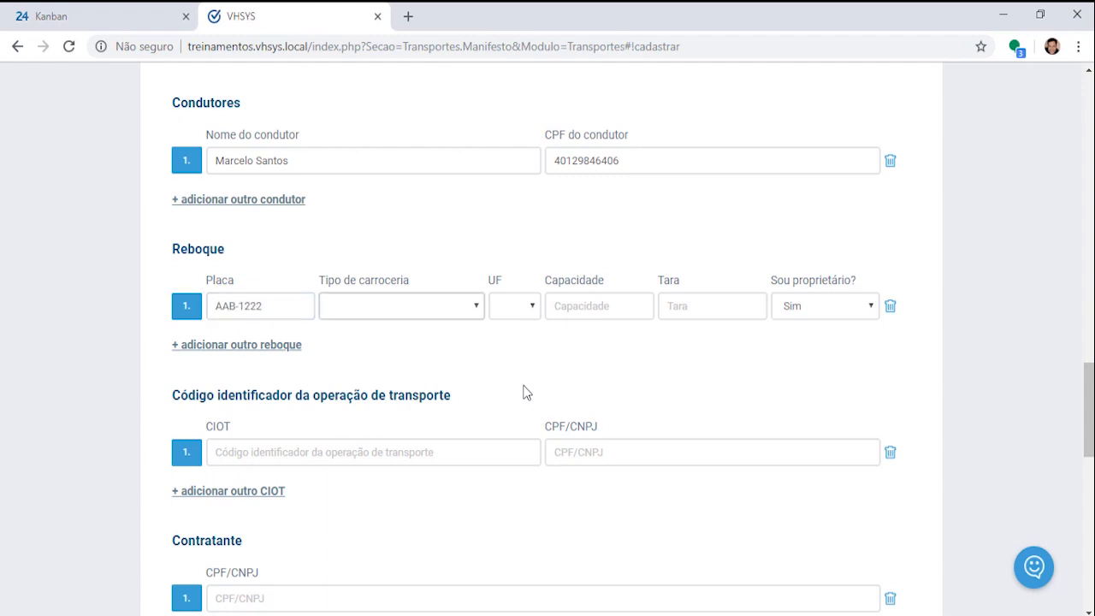
{"action": "left_click", "coordinate": [480, 314]}
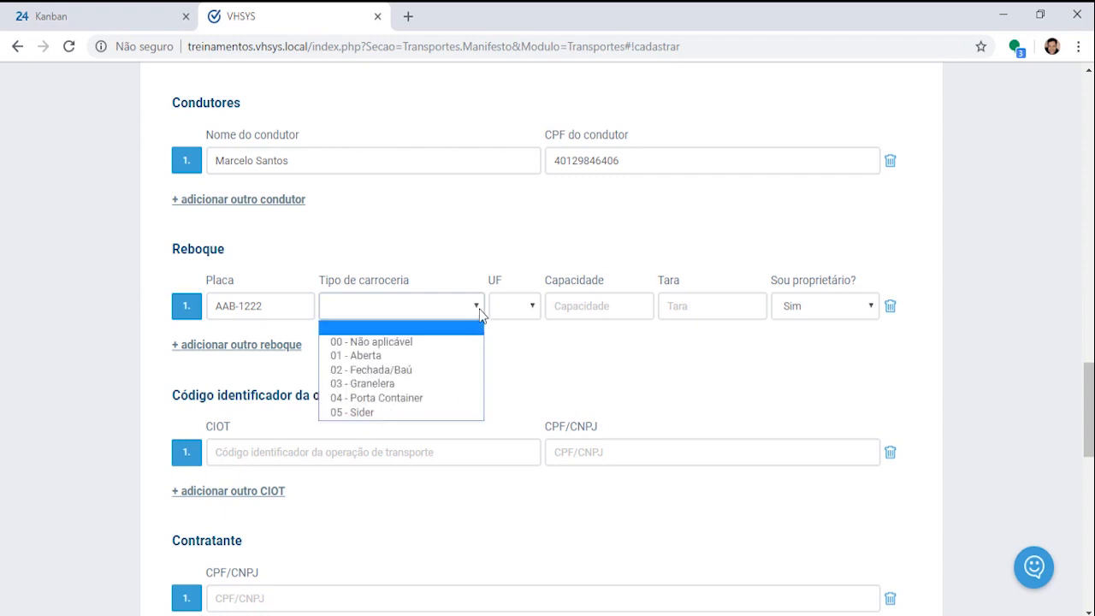
{"action": "left_click", "coordinate": [389, 369]}
{"action": "left_click", "coordinate": [536, 310]}
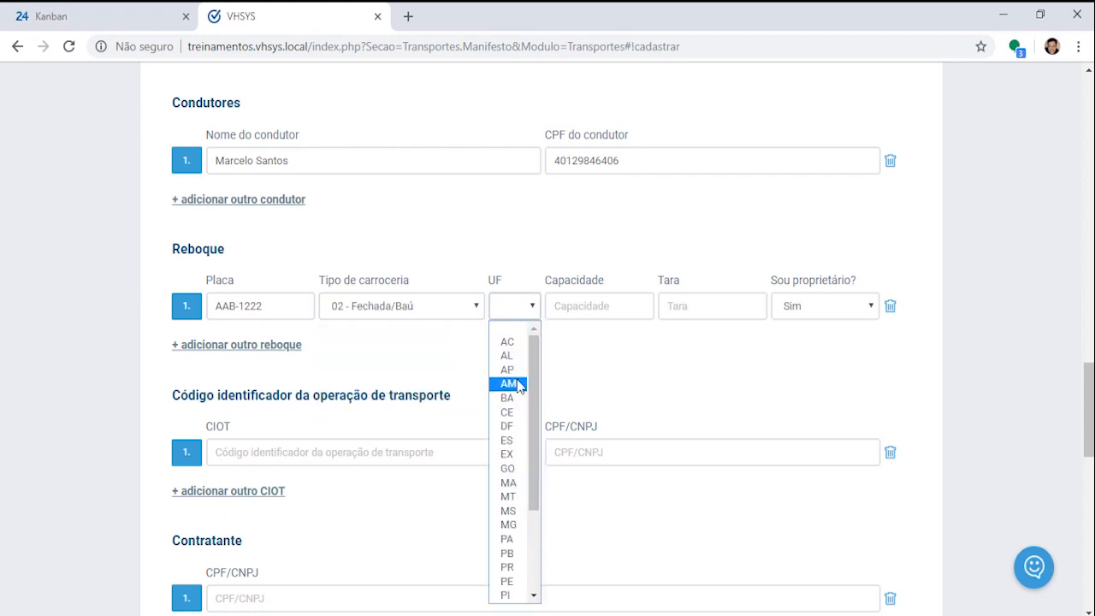
{"action": "left_click", "coordinate": [507, 411]}
Step: Set trailer capacity 1000 and tare 10, and answer Não to 'Sou proprietário?'
{"action": "left_click", "coordinate": [616, 303]}
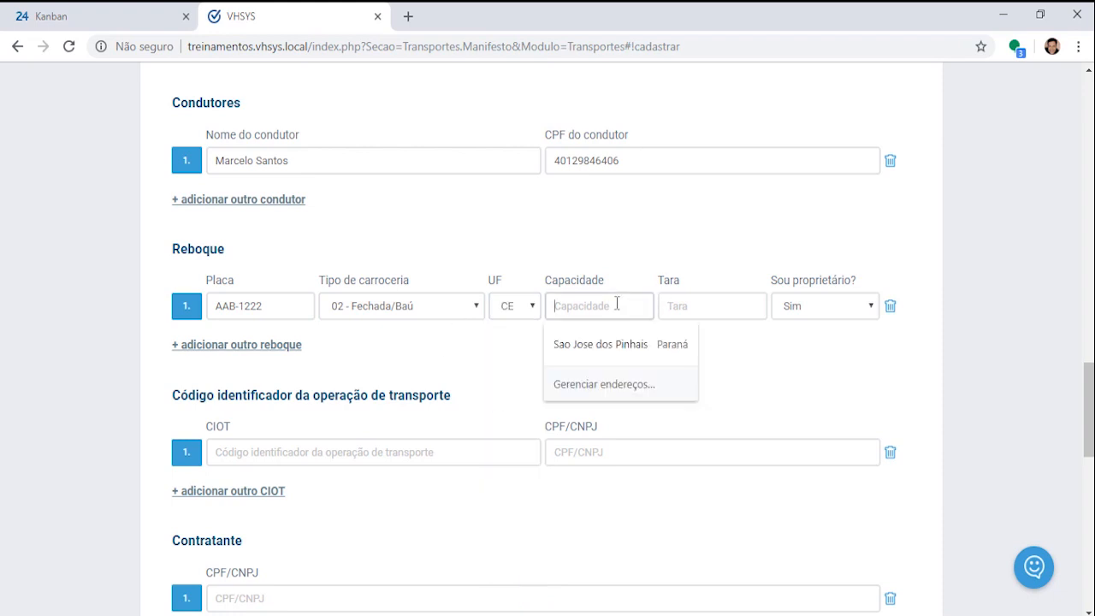
{"action": "type", "text": "1000"}
{"action": "key", "text": "Tab"}
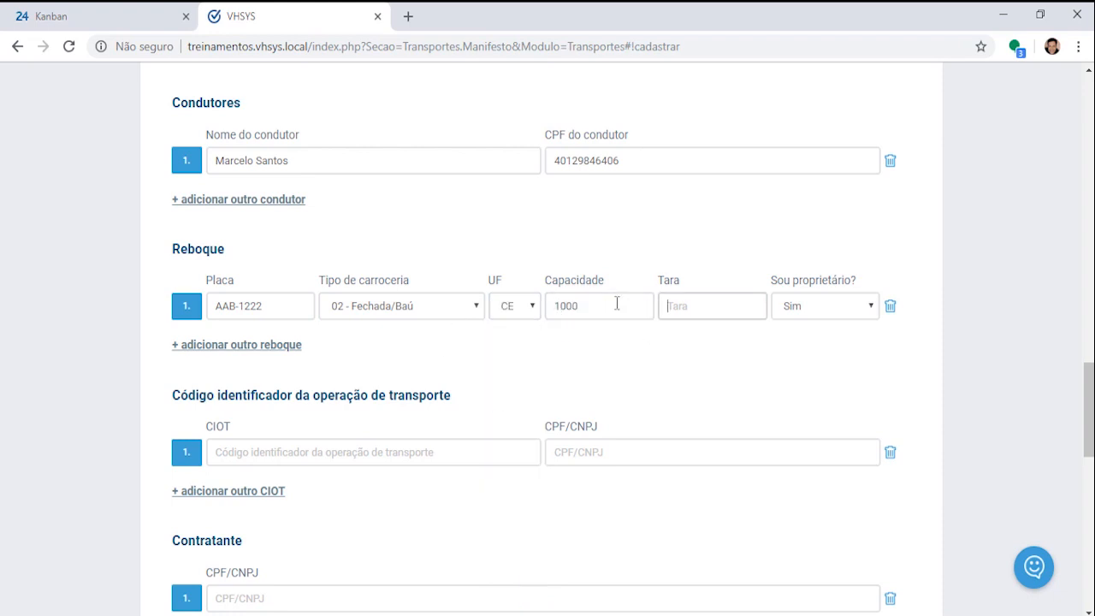
{"action": "type", "text": "10"}
{"action": "key", "text": "Tab"}
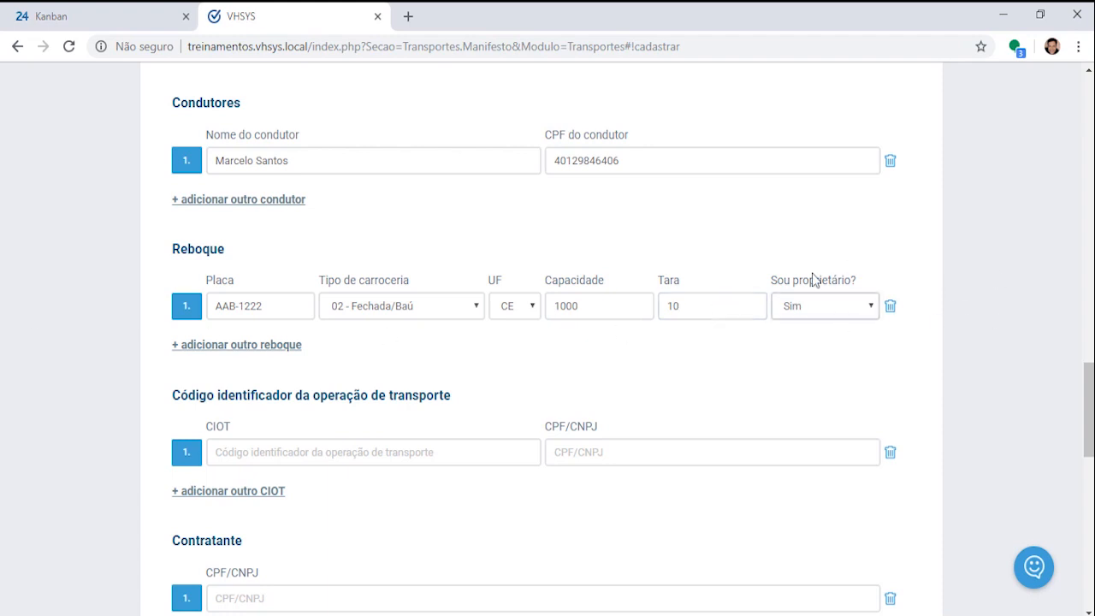
{"action": "left_click", "coordinate": [873, 308]}
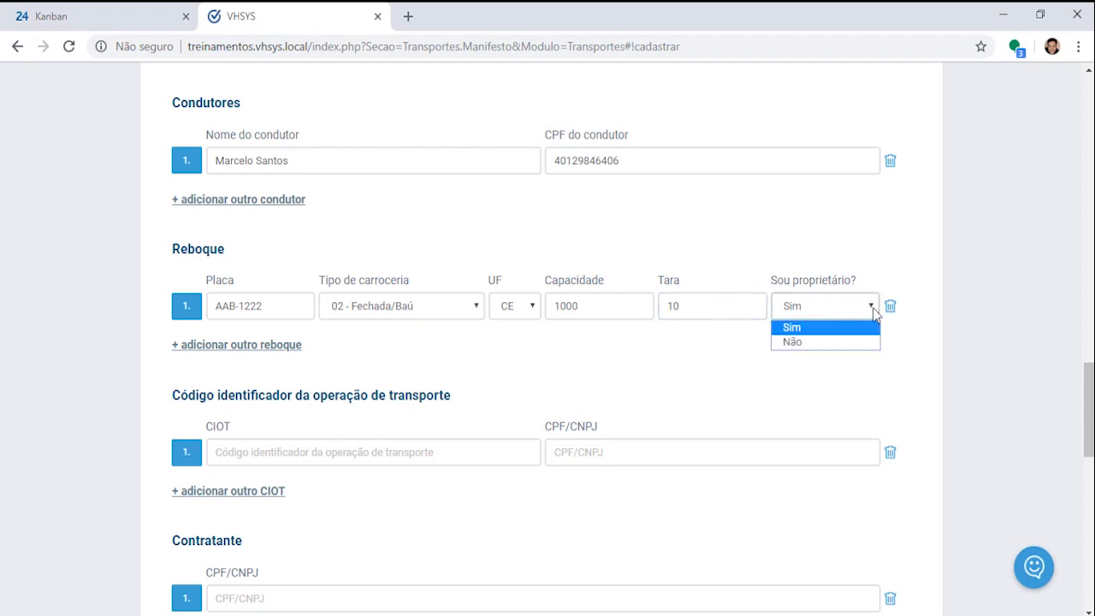
{"action": "left_click", "coordinate": [792, 342]}
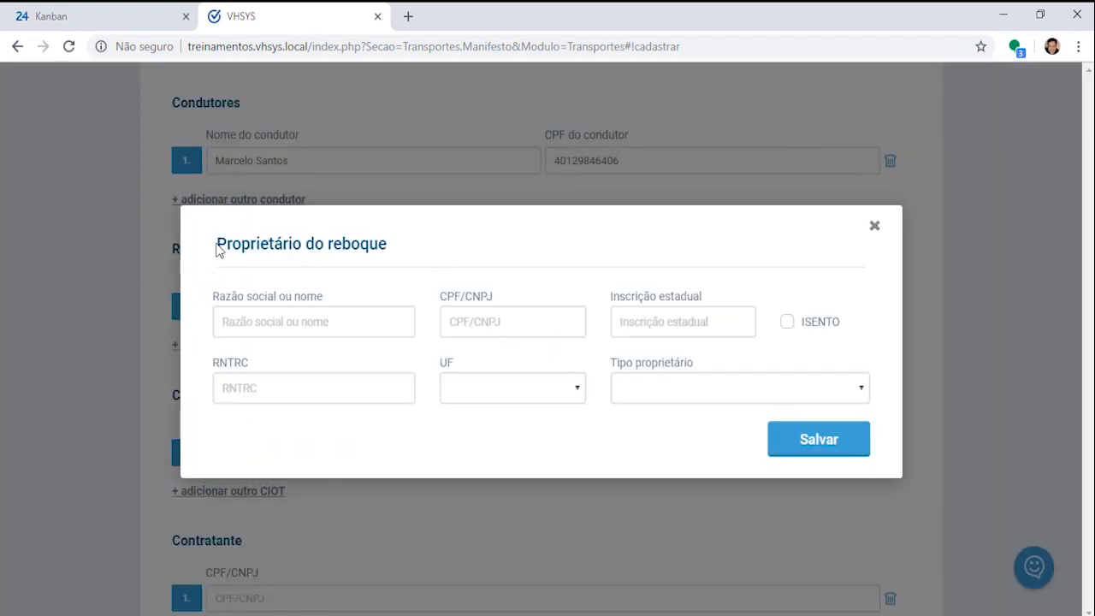
Step: Look through the trailer-owner fields and lists, then close the Proprietário do reboque dialog unfilled
{"action": "triple_click", "coordinate": [324, 249]}
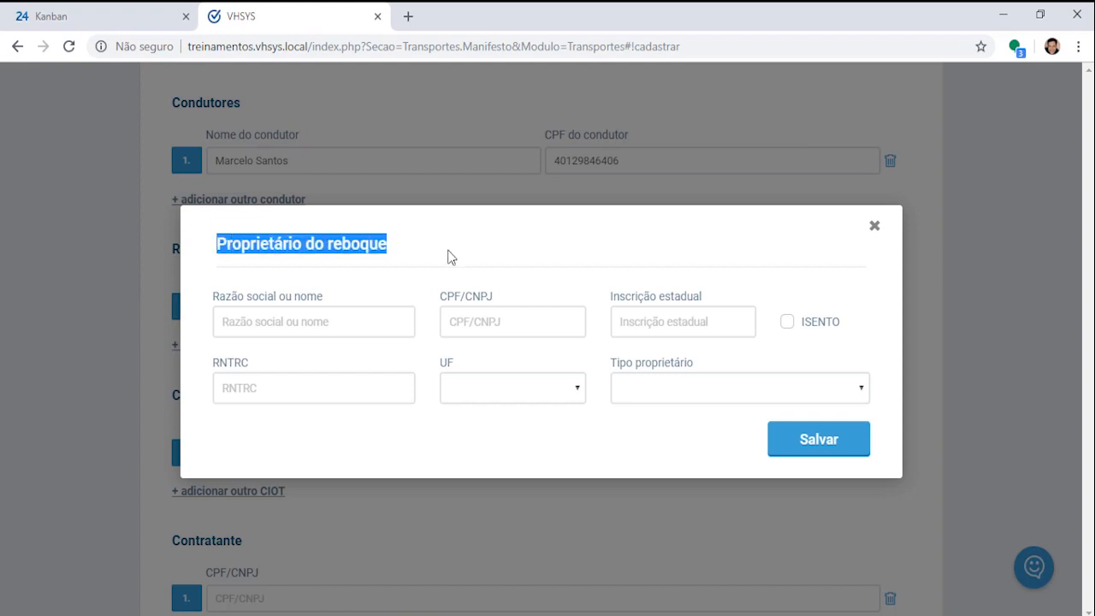
{"action": "left_click", "coordinate": [281, 317]}
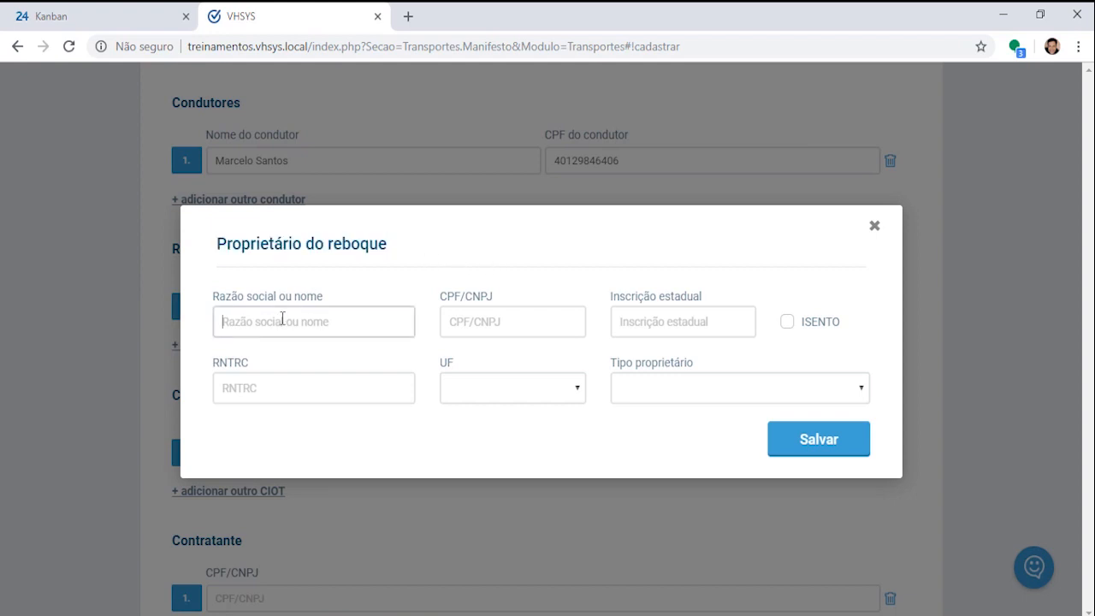
{"action": "left_click", "coordinate": [459, 326]}
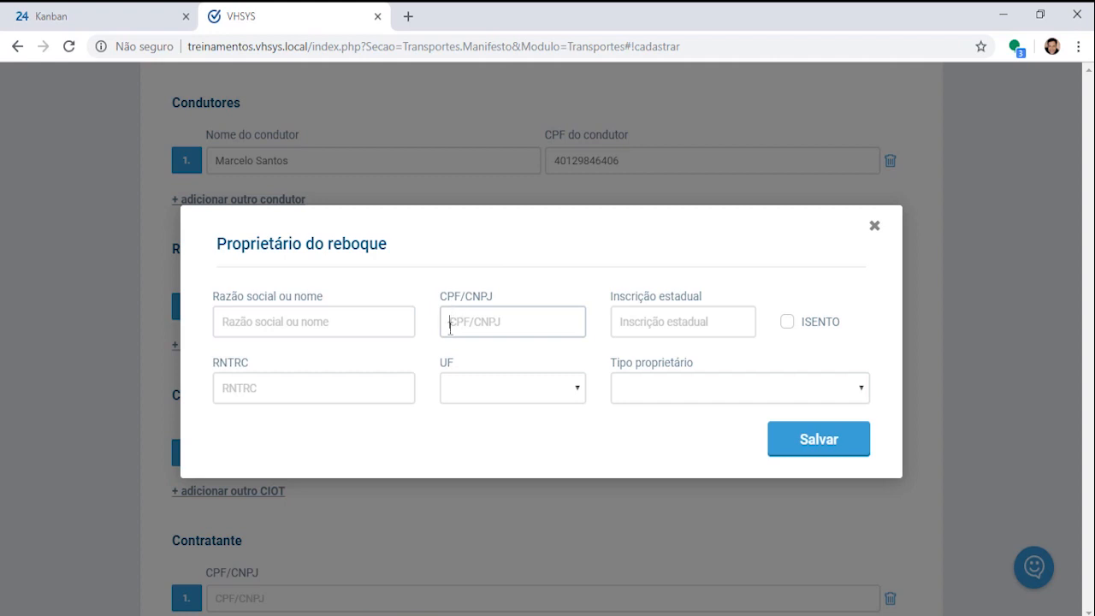
{"action": "left_click", "coordinate": [627, 323]}
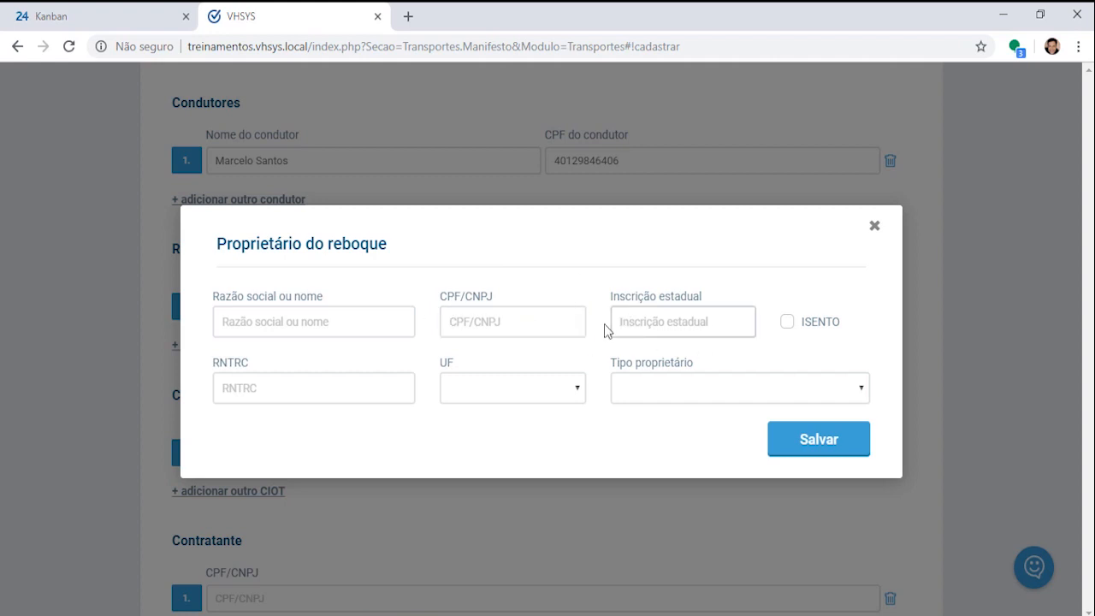
{"action": "left_click", "coordinate": [788, 323]}
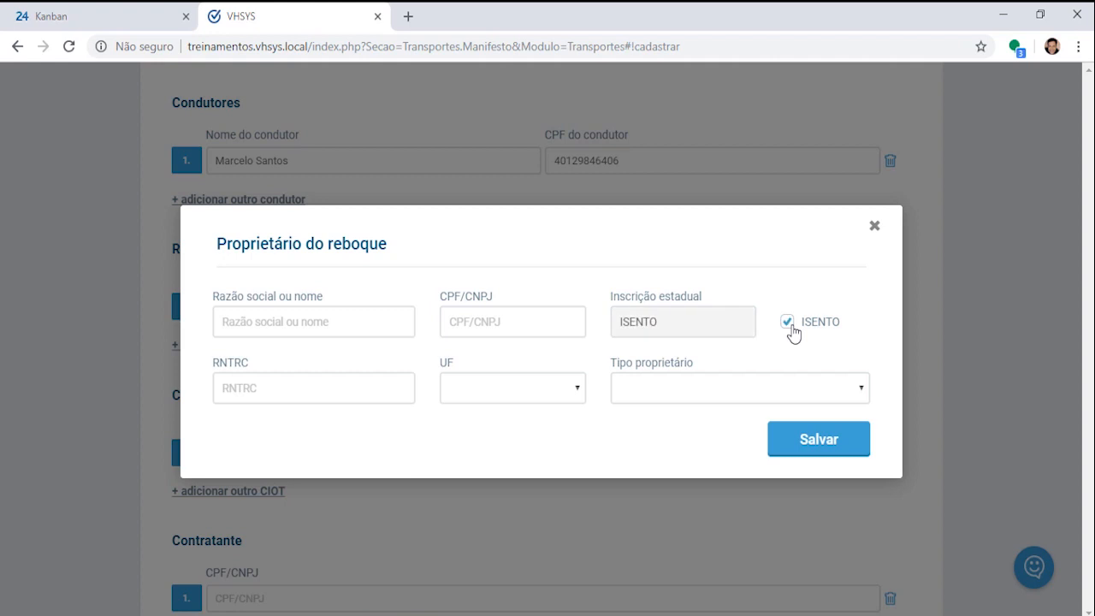
{"action": "left_click", "coordinate": [251, 390]}
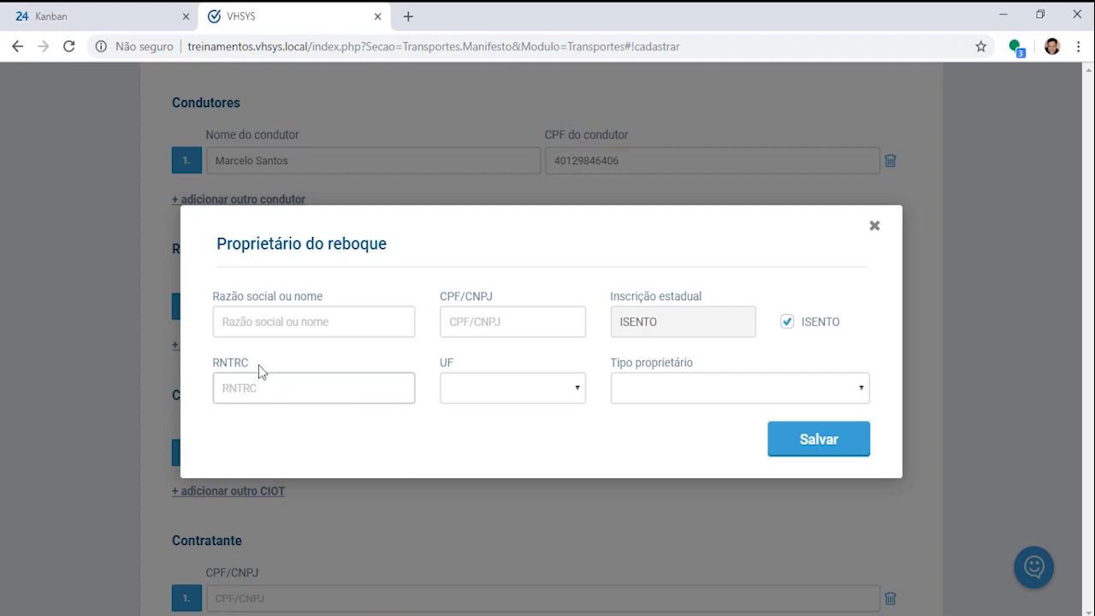
{"action": "left_click", "coordinate": [576, 392]}
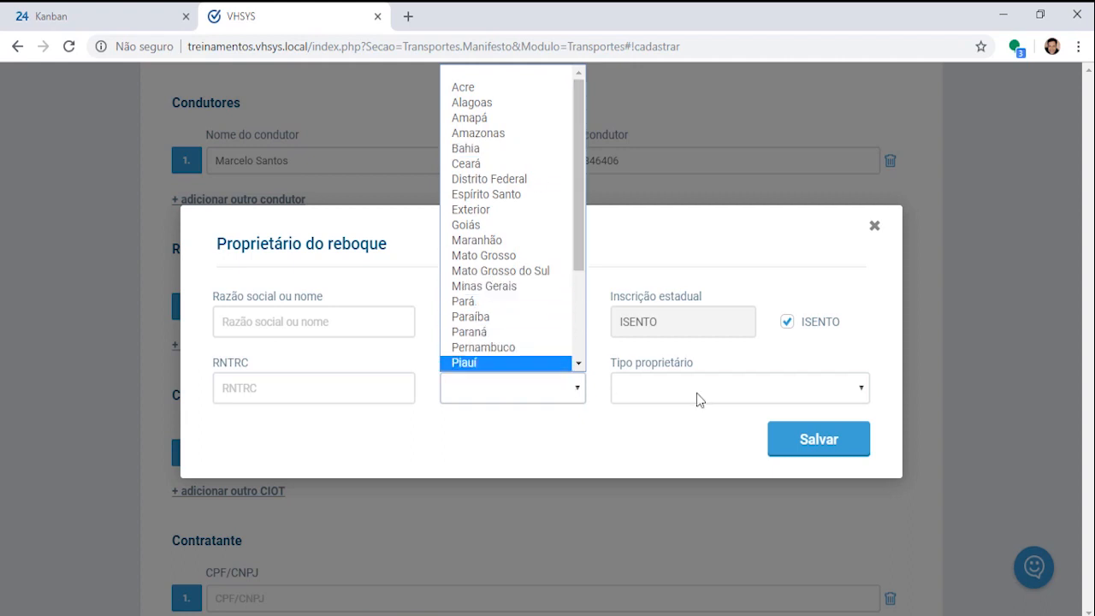
{"action": "left_click", "coordinate": [849, 386]}
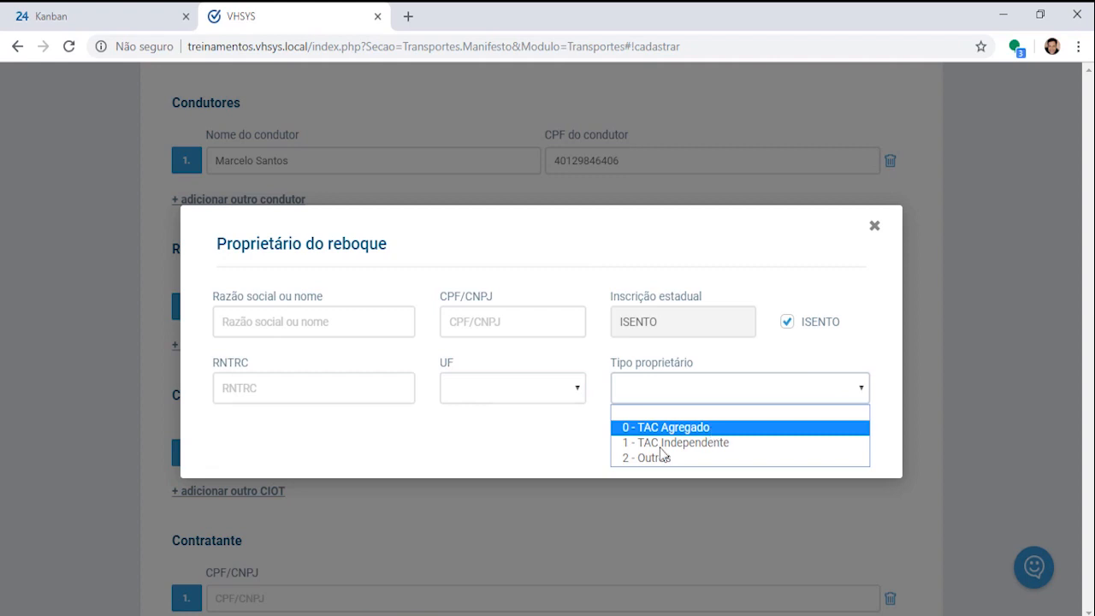
{"action": "left_click", "coordinate": [875, 229]}
{"action": "left_click", "coordinate": [874, 231]}
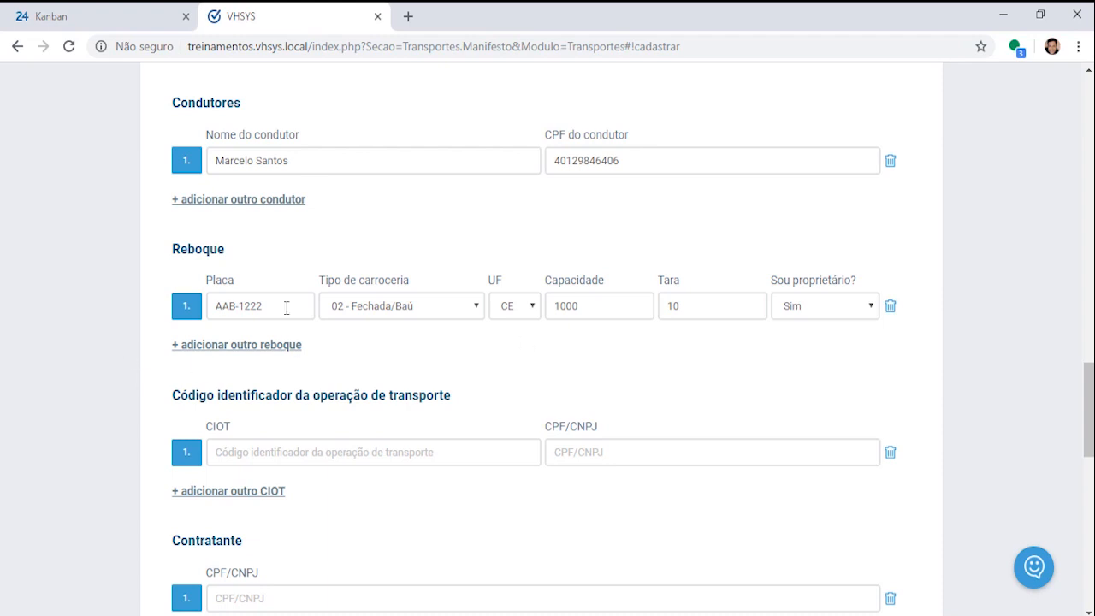
{"action": "scroll", "coordinate": [442, 359], "scroll_direction": "down", "scroll_amount": 2}
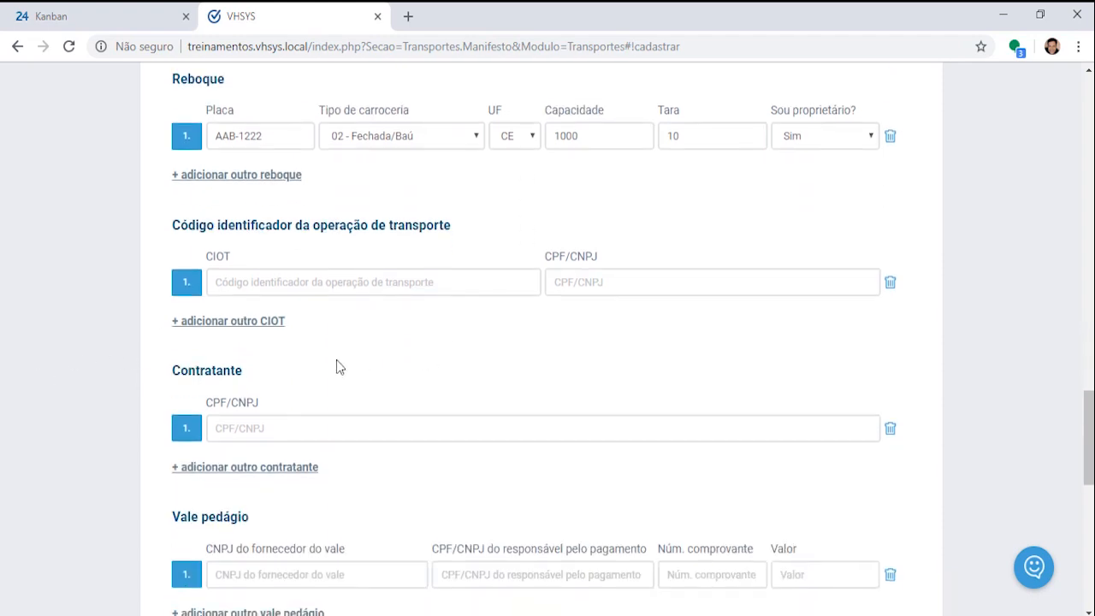
{"action": "left_click_drag", "start_coordinate": [176, 229], "coordinate": [481, 233]}
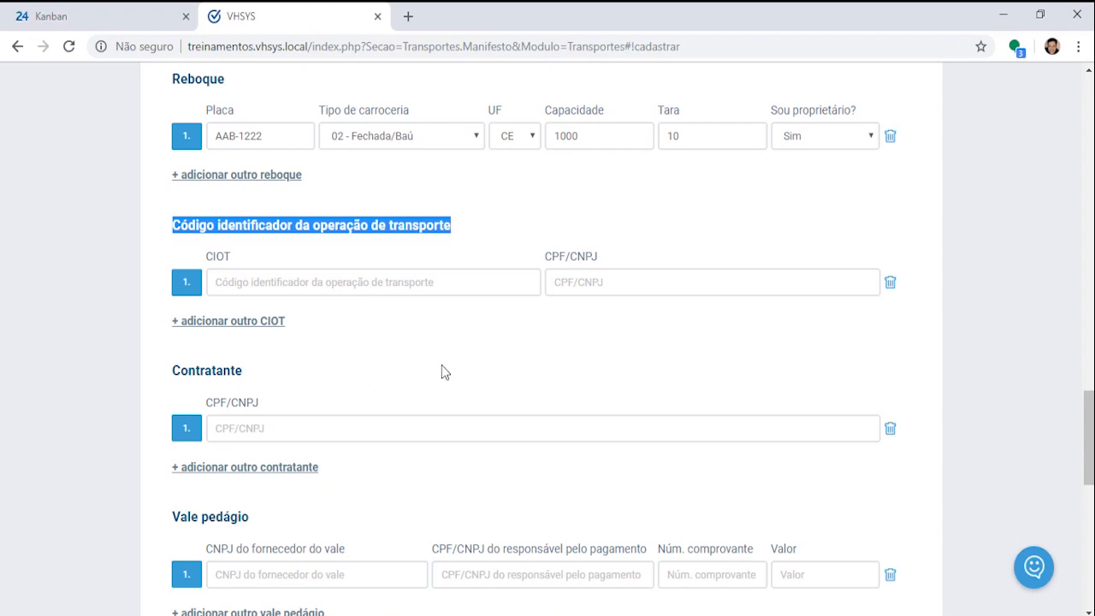
{"action": "left_click", "coordinate": [271, 288]}
{"action": "type", "text": "123456789000"}
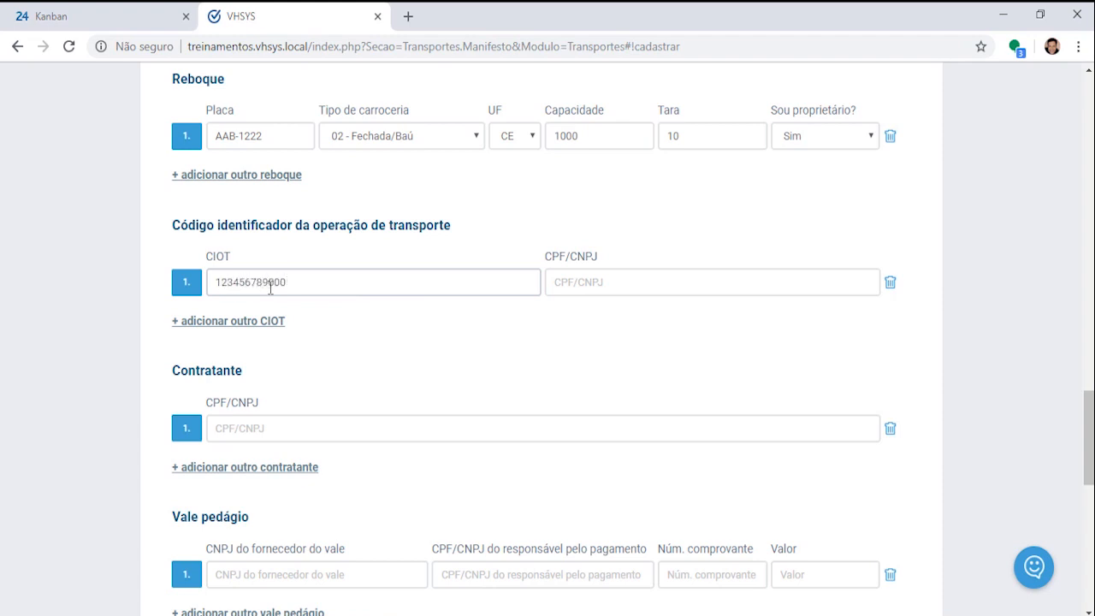
{"action": "key", "text": "Tab"}
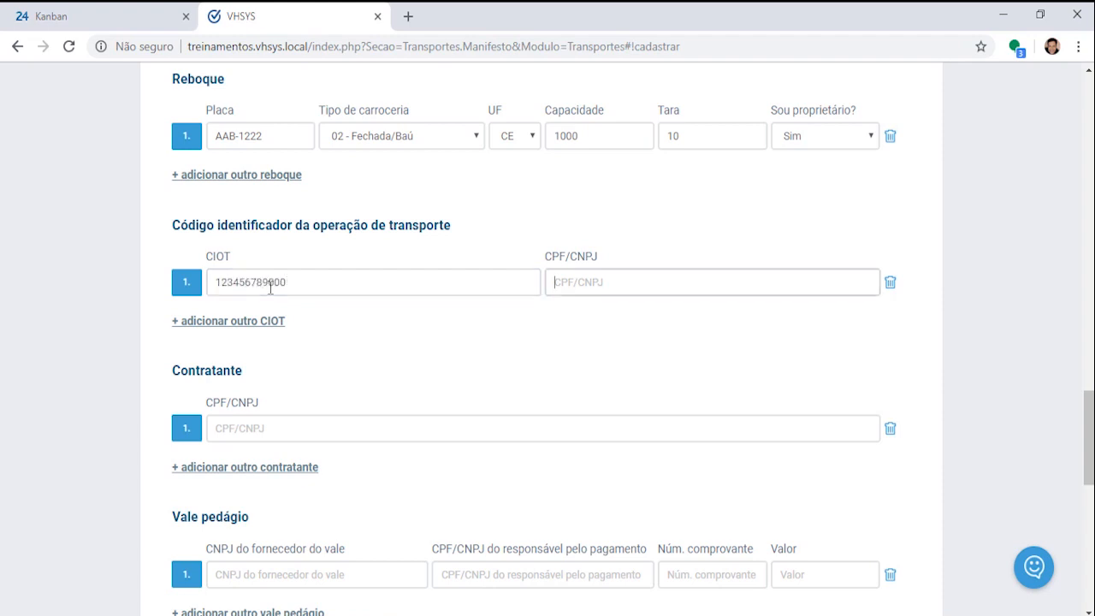
{"action": "key", "text": "alt+Tab"}
{"action": "left_click", "coordinate": [974, 119]}
{"action": "left_click_drag", "start_coordinate": [796, 67], "coordinate": [893, 72]}
{"action": "key", "text": "ctrl+c"}
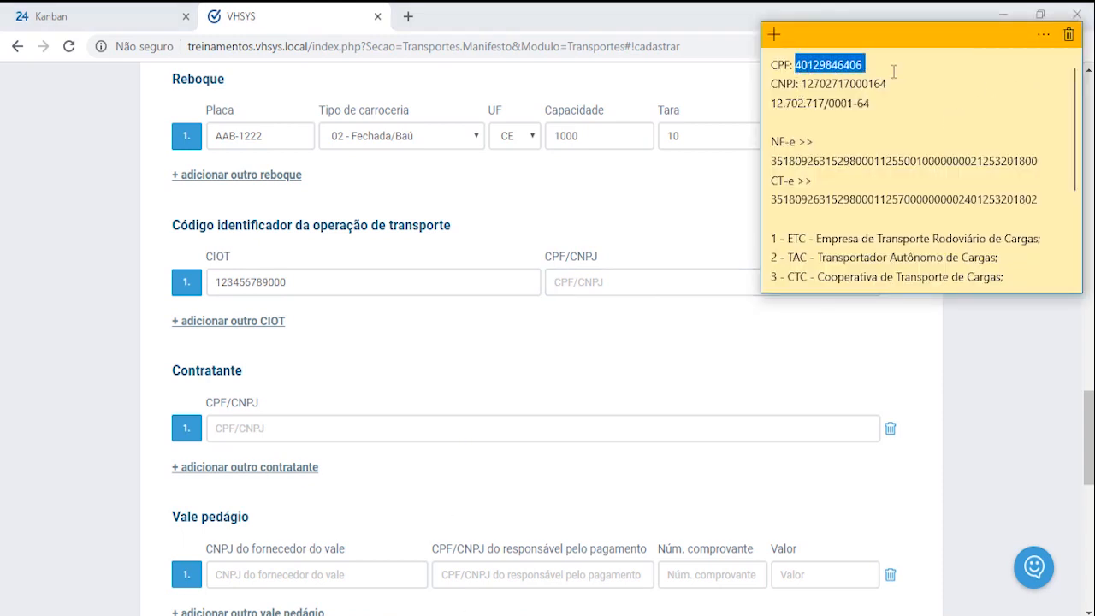
{"action": "left_click", "coordinate": [610, 285]}
{"action": "key", "text": "ctrl+v"}
{"action": "key", "text": "Tab"}
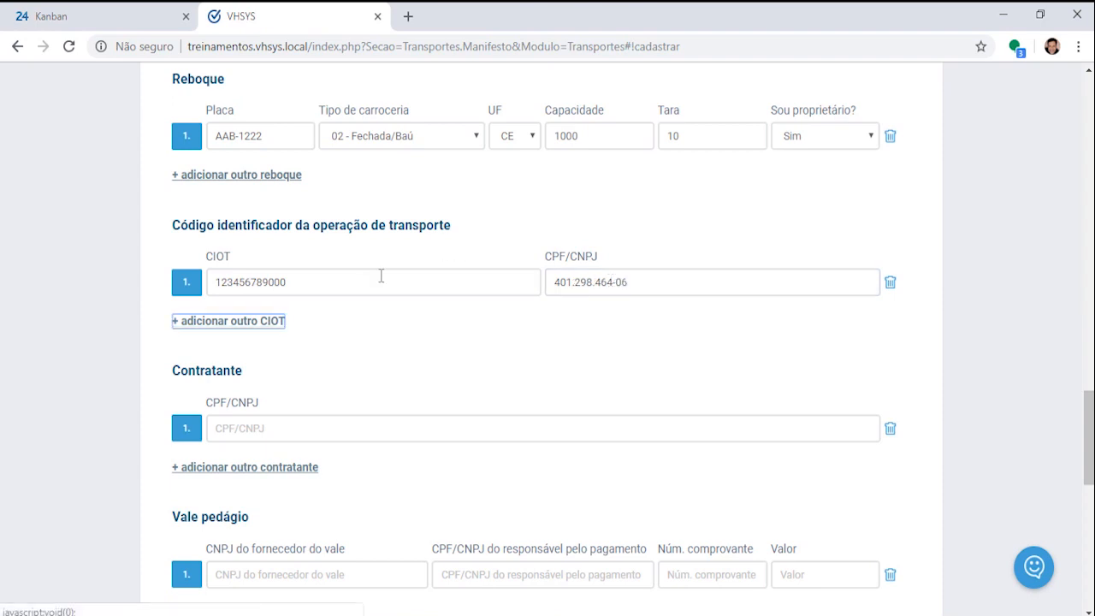
Step: Add and delete an extra CIOT row and an extra contratante row
{"action": "left_click", "coordinate": [233, 322]}
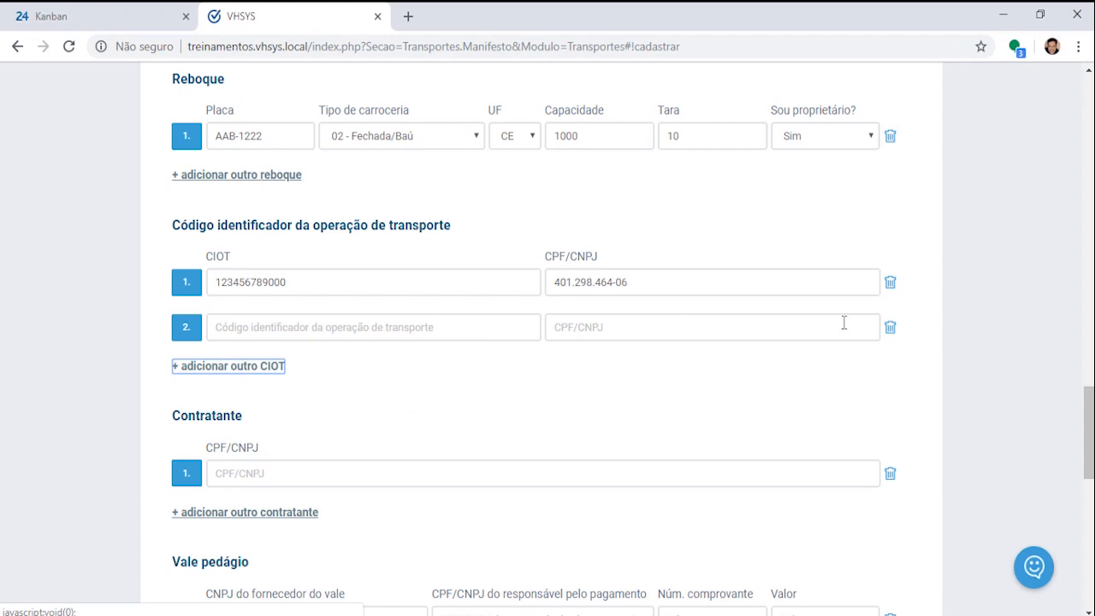
{"action": "left_click", "coordinate": [891, 329]}
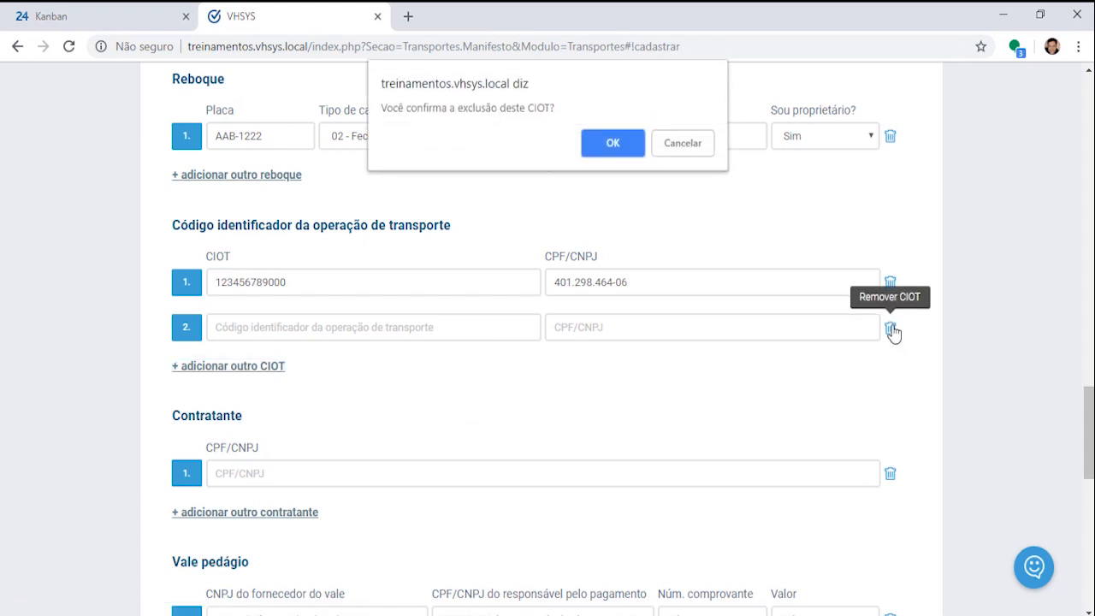
{"action": "left_click", "coordinate": [612, 144]}
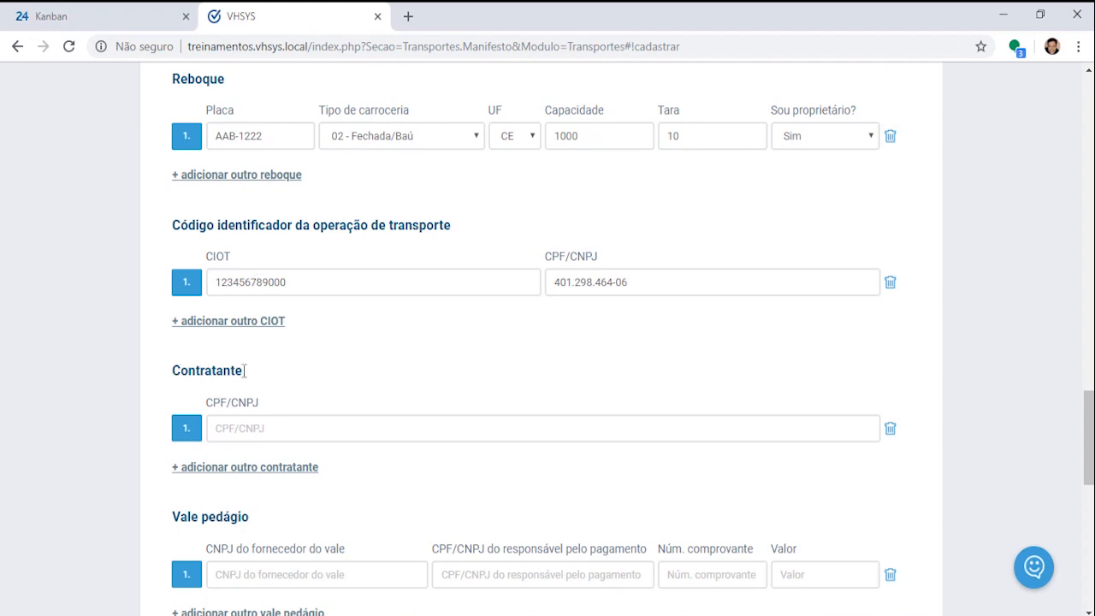
{"action": "left_click_drag", "start_coordinate": [243, 371], "coordinate": [181, 371]}
{"action": "left_click", "coordinate": [248, 470]}
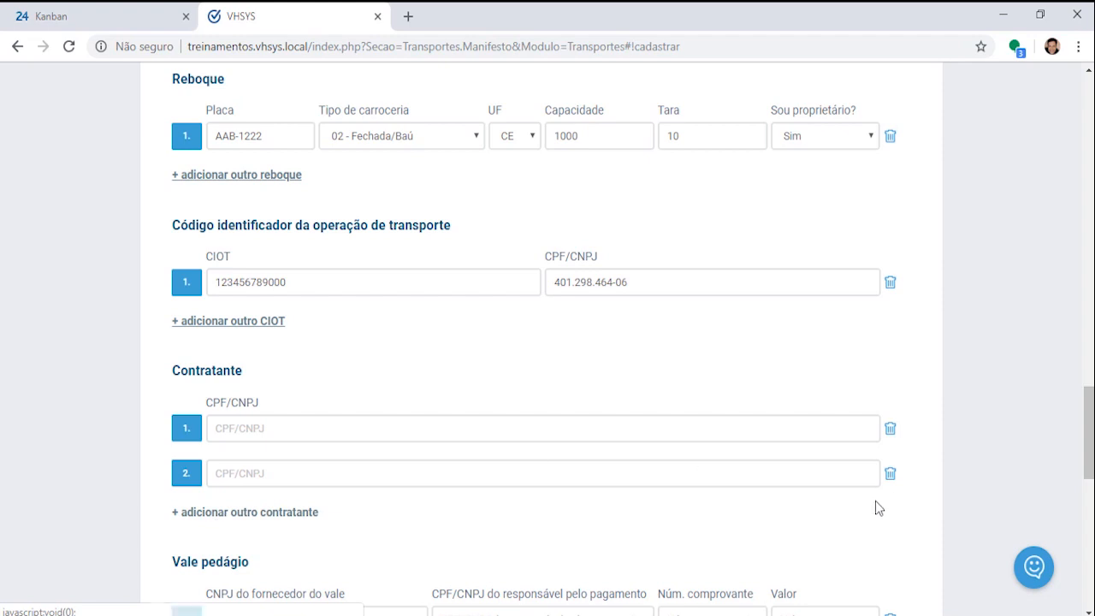
{"action": "left_click", "coordinate": [890, 474]}
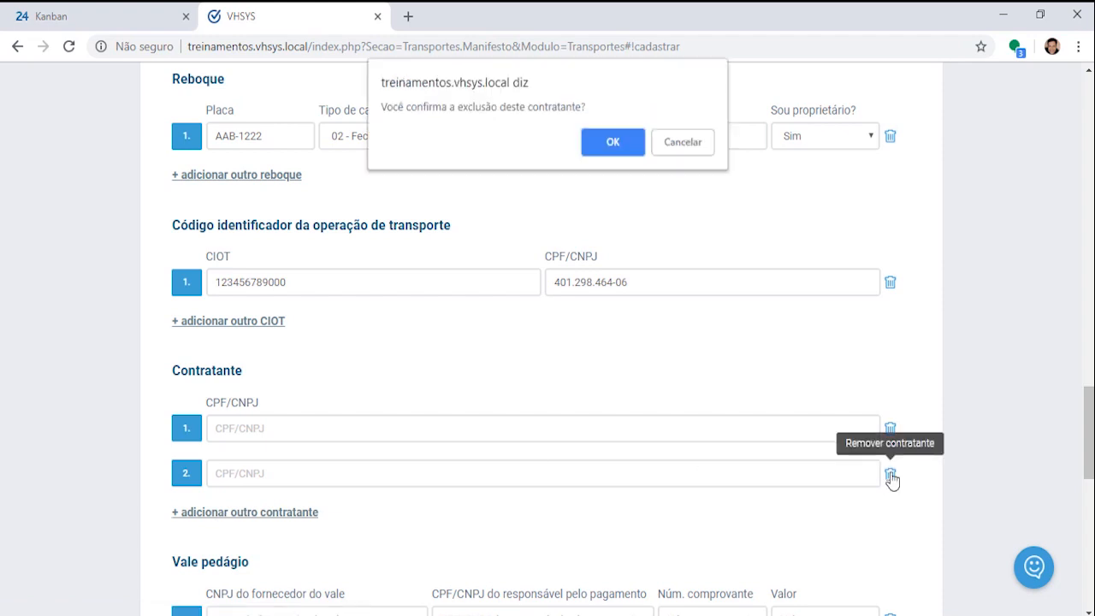
{"action": "left_click", "coordinate": [613, 142]}
{"action": "scroll", "coordinate": [591, 452], "scroll_direction": "down", "scroll_amount": 3}
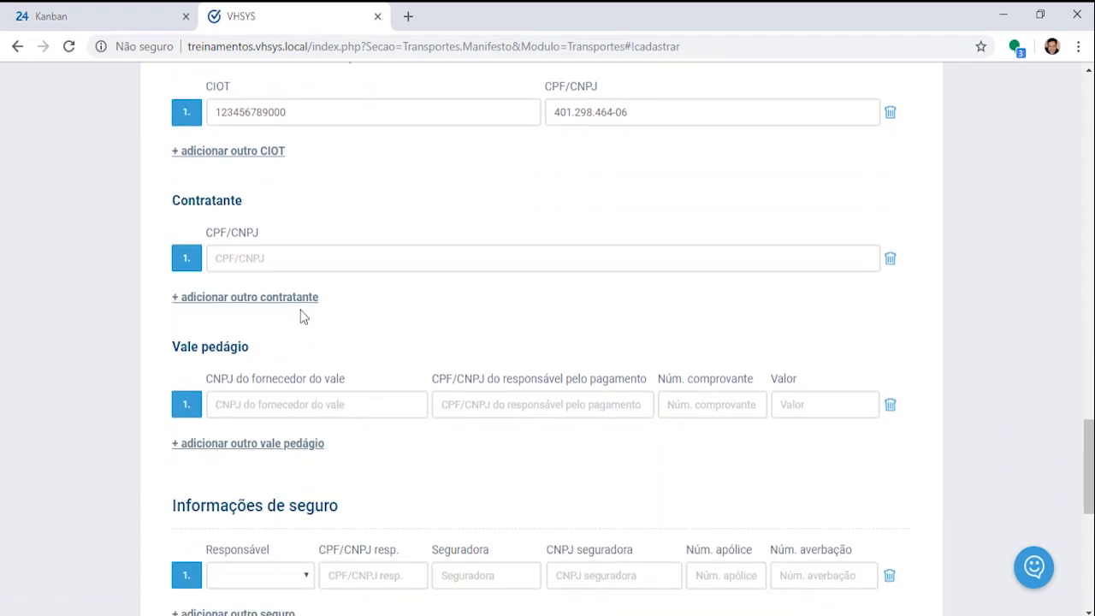
Step: Paste the company CNPJ from the notes as the toll voucher supplier
{"action": "left_click_drag", "start_coordinate": [173, 347], "coordinate": [288, 347]}
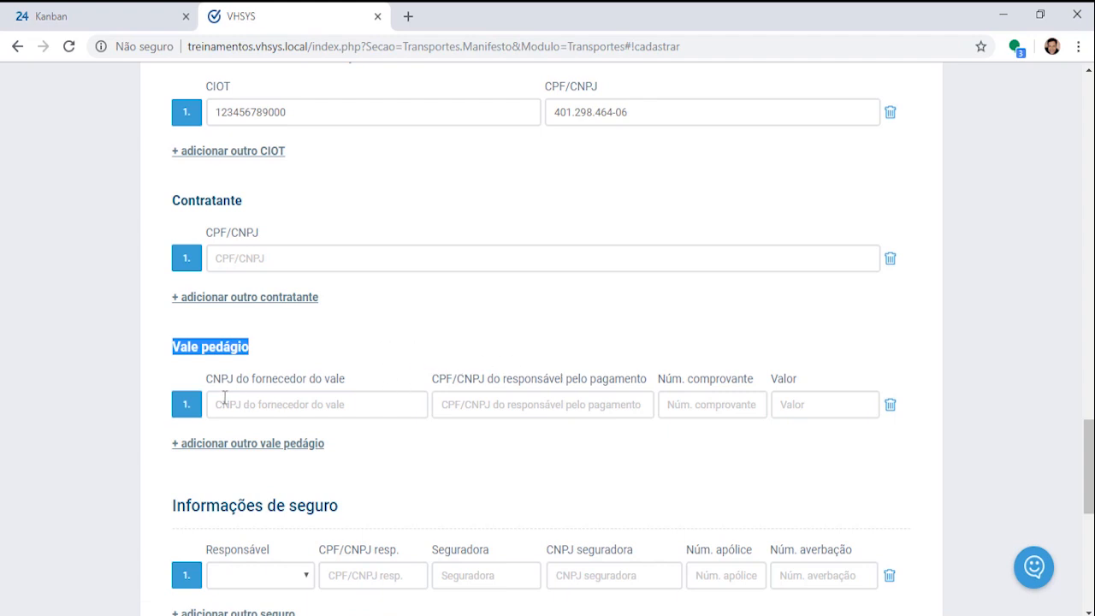
{"action": "left_click", "coordinate": [249, 409]}
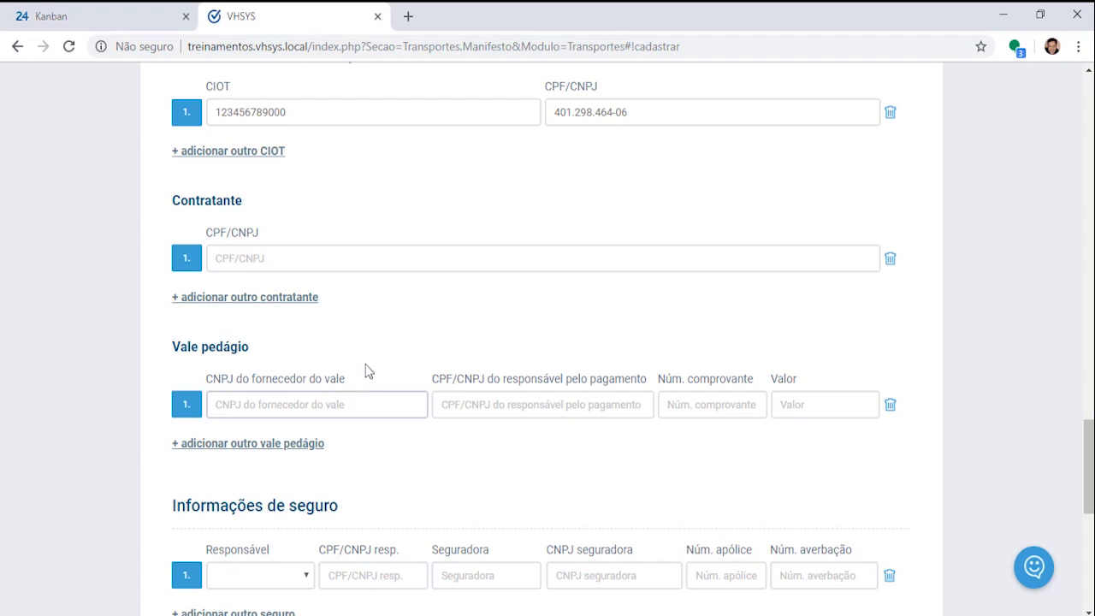
{"action": "key", "text": "alt+Tab"}
{"action": "left_click", "coordinate": [913, 103]}
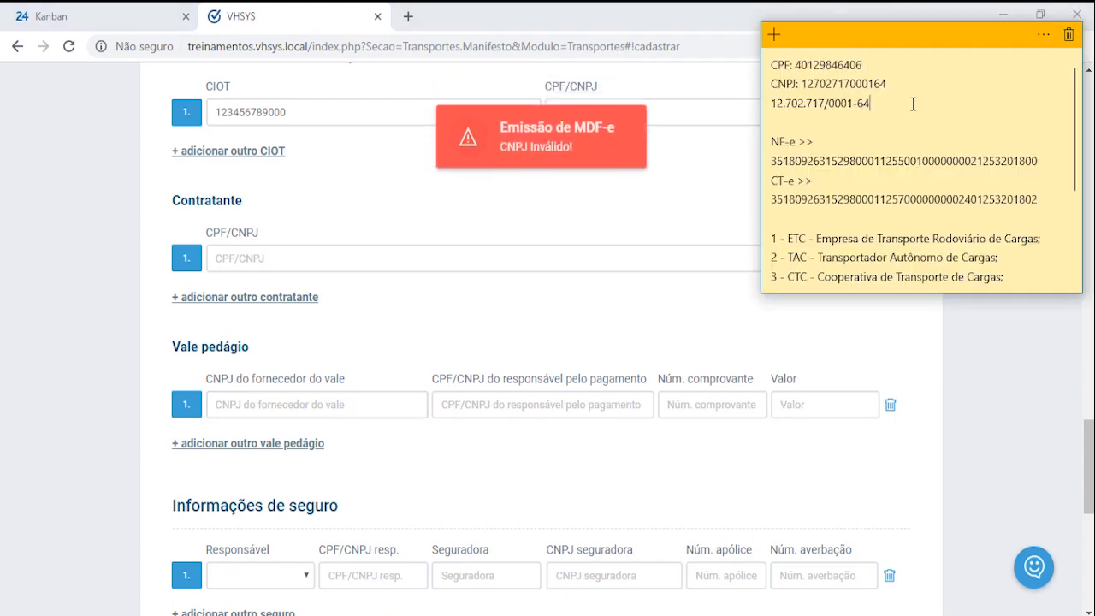
{"action": "left_click_drag", "start_coordinate": [772, 105], "coordinate": [879, 104]}
{"action": "key", "text": "ctrl+c"}
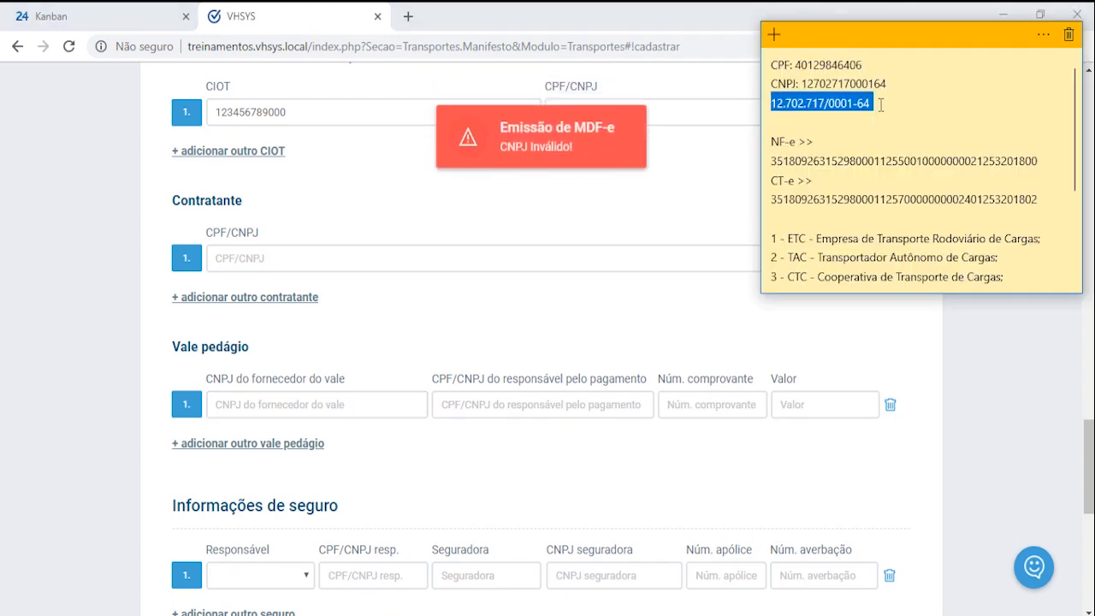
{"action": "left_click", "coordinate": [387, 402]}
{"action": "key", "text": "ctrl+v"}
{"action": "key", "text": "Tab"}
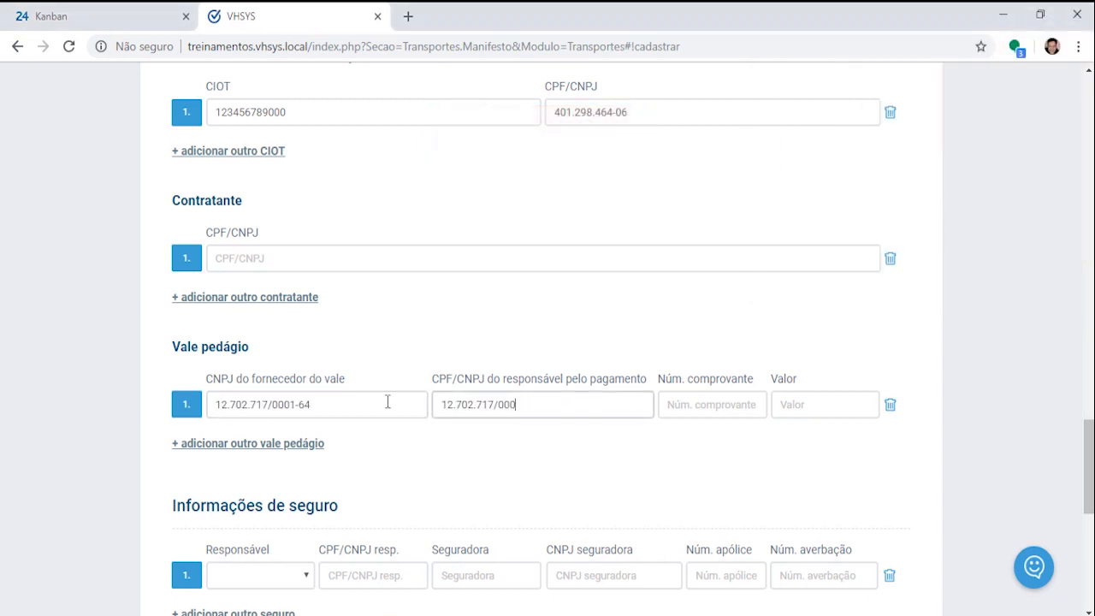
Step: Fill the voucher payer CPF/CNPJ with the company CNPJ in digits-only form
{"action": "left_click_drag", "start_coordinate": [534, 407], "coordinate": [423, 405]}
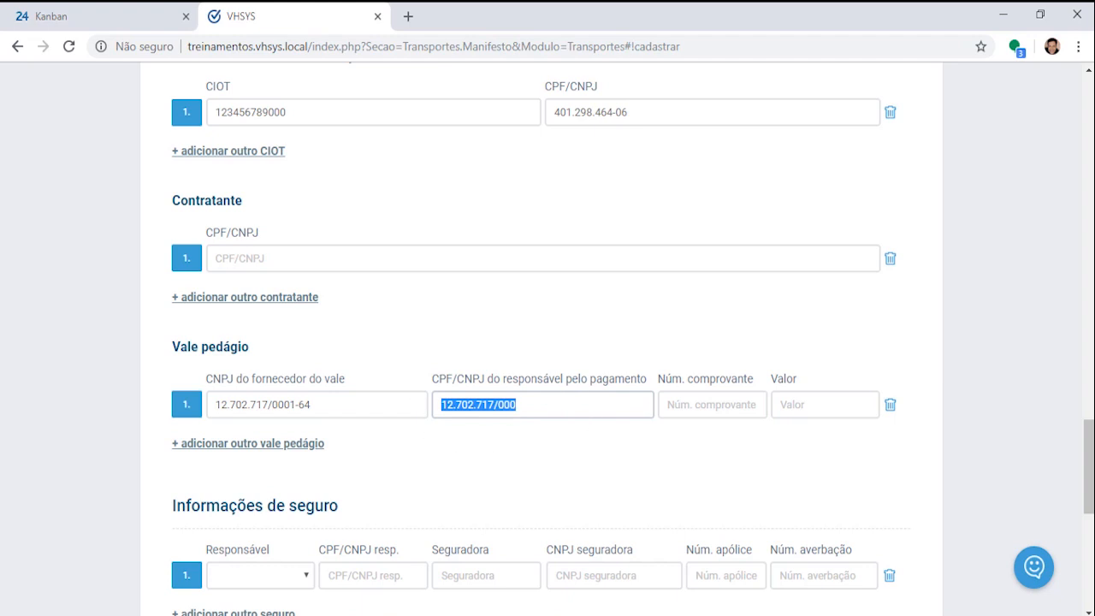
{"action": "key", "text": "alt+Tab"}
{"action": "left_click", "coordinate": [905, 130]}
{"action": "left_click_drag", "start_coordinate": [771, 108], "coordinate": [878, 107]}
{"action": "key", "text": "ctrl+c"}
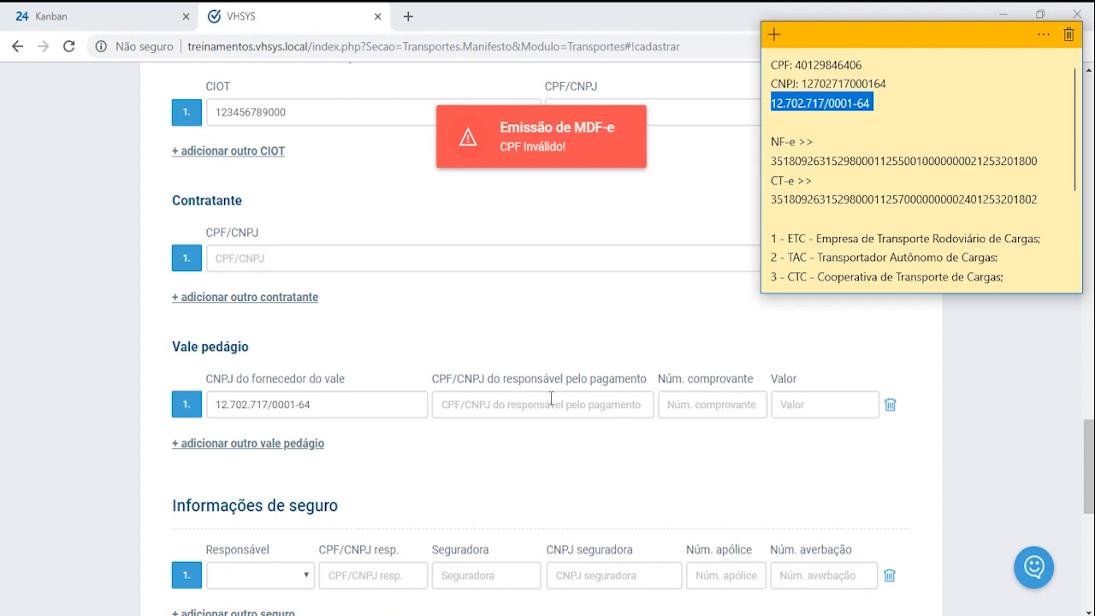
{"action": "left_click", "coordinate": [553, 405]}
{"action": "key", "text": "ctrl+v"}
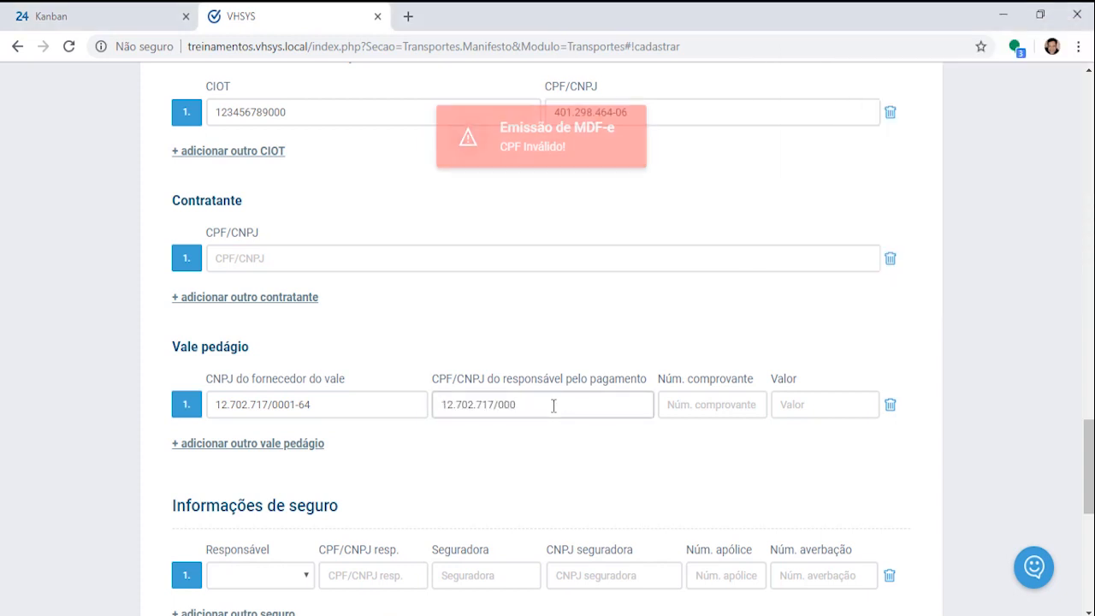
{"action": "key", "text": "alt+Tab"}
{"action": "left_click", "coordinate": [876, 92]}
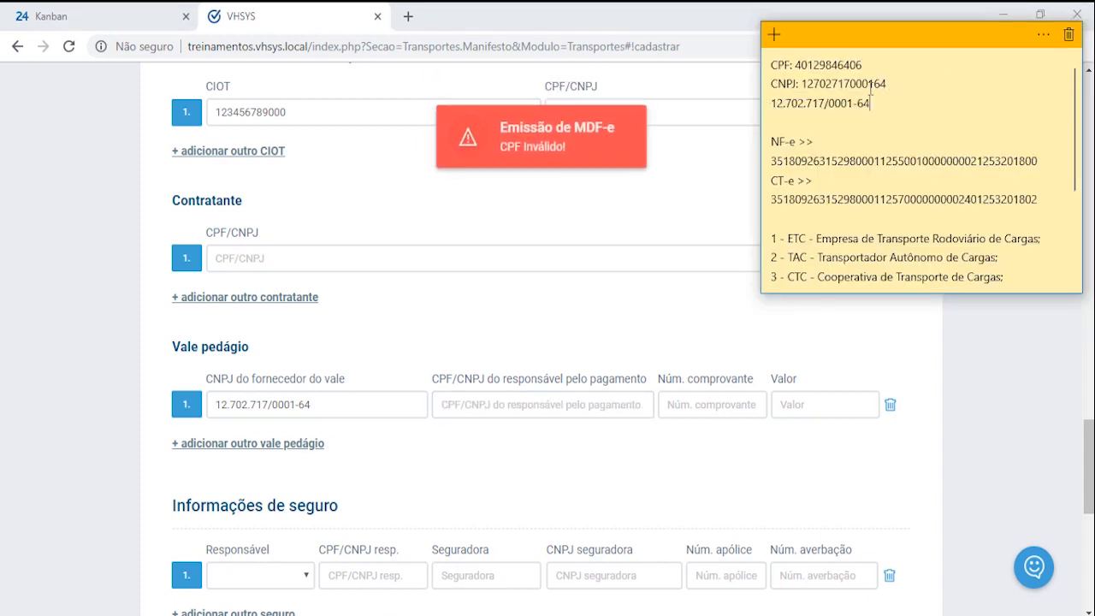
{"action": "left_click_drag", "start_coordinate": [805, 83], "coordinate": [892, 84]}
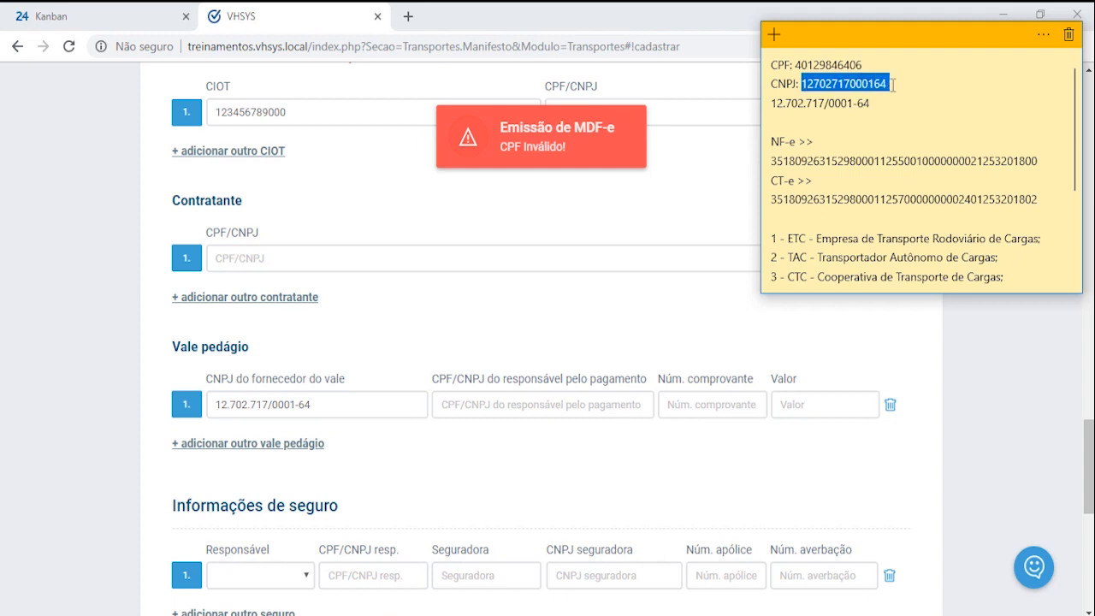
{"action": "left_click", "coordinate": [611, 408]}
{"action": "key", "text": "ctrl+v"}
{"action": "key", "text": "Tab"}
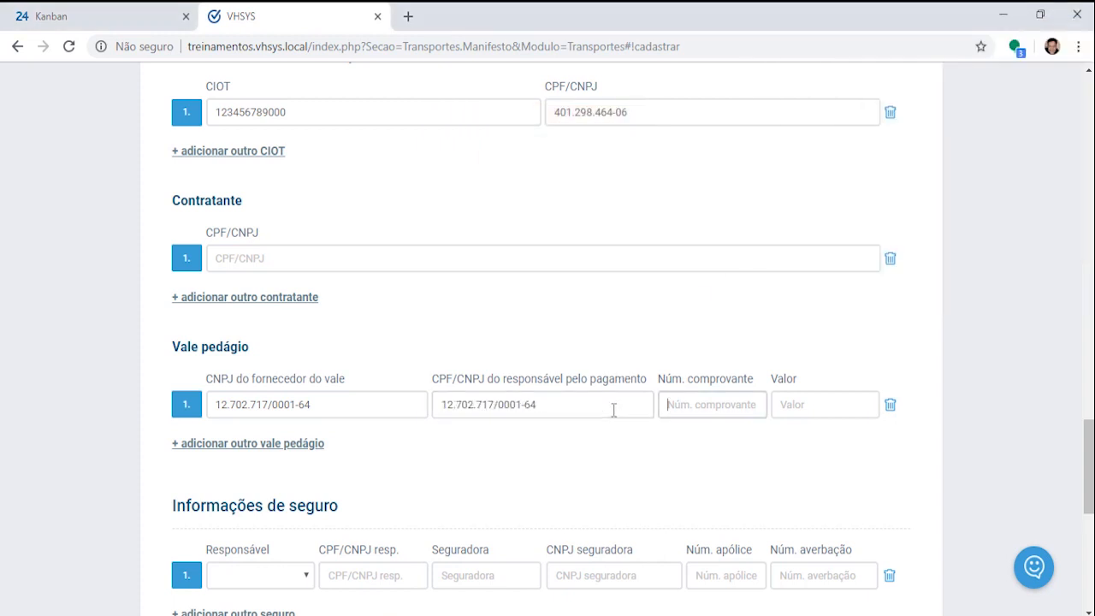
Step: Enter toll receipt number 10000 and voucher value 100,00
{"action": "type", "text": "10000"}
{"action": "key", "text": "Tab"}
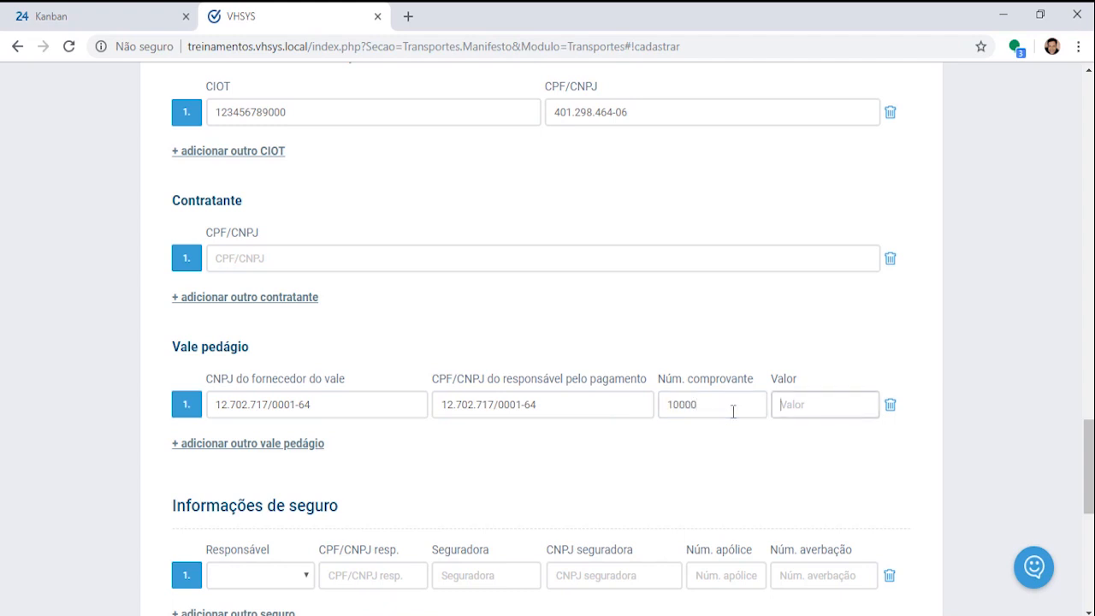
{"action": "type", "text": "1000,00"}
{"action": "key", "text": "BackSpace"}
{"action": "key", "text": "Tab"}
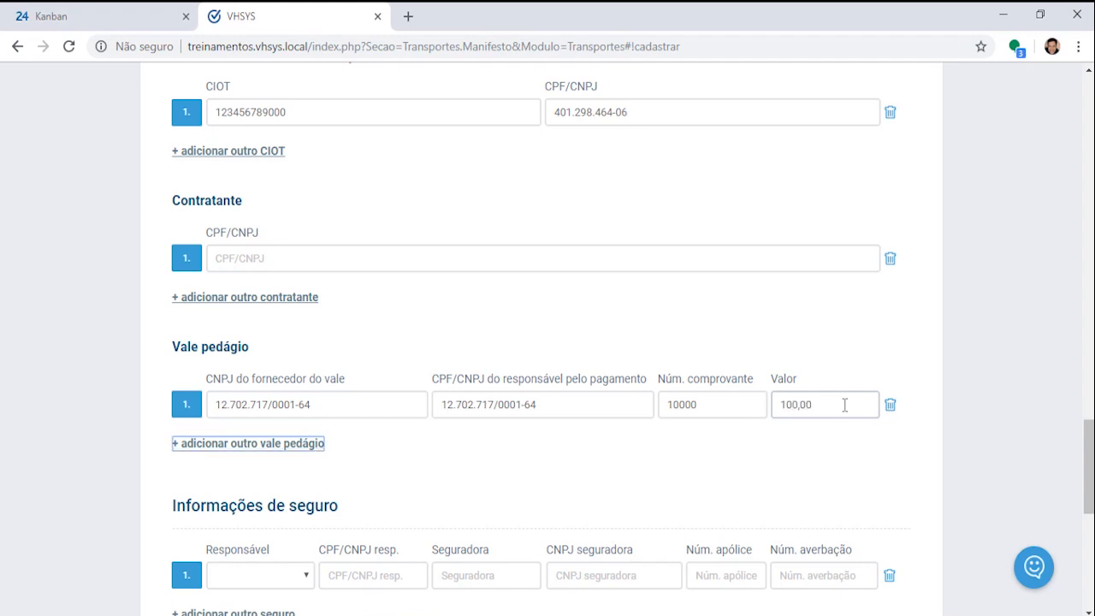
Step: Add a second toll voucher row, then delete it
{"action": "left_click", "coordinate": [256, 446]}
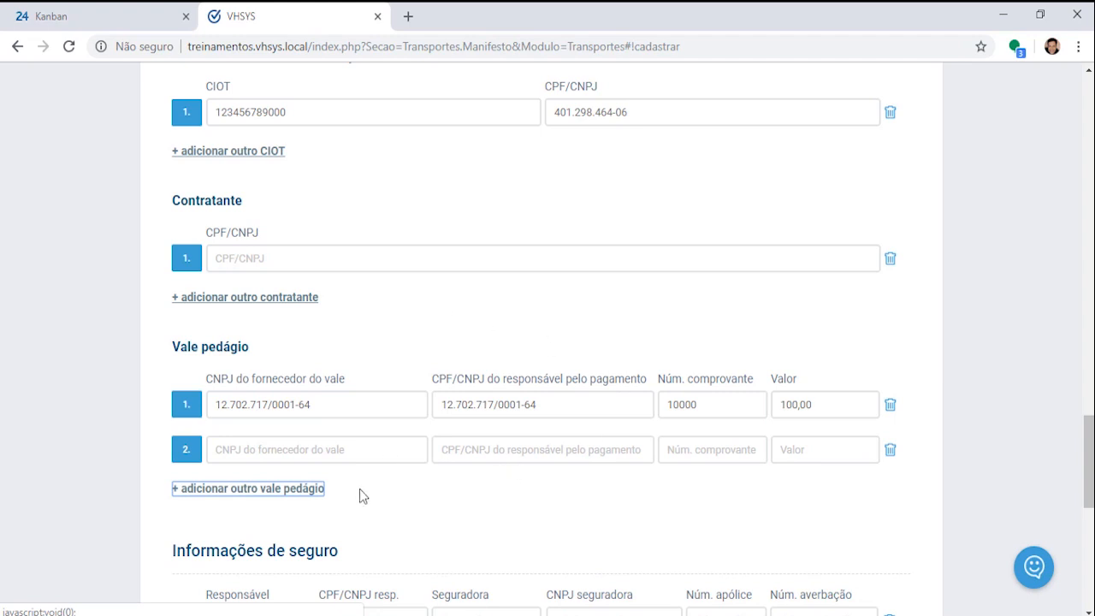
{"action": "left_click", "coordinate": [890, 451]}
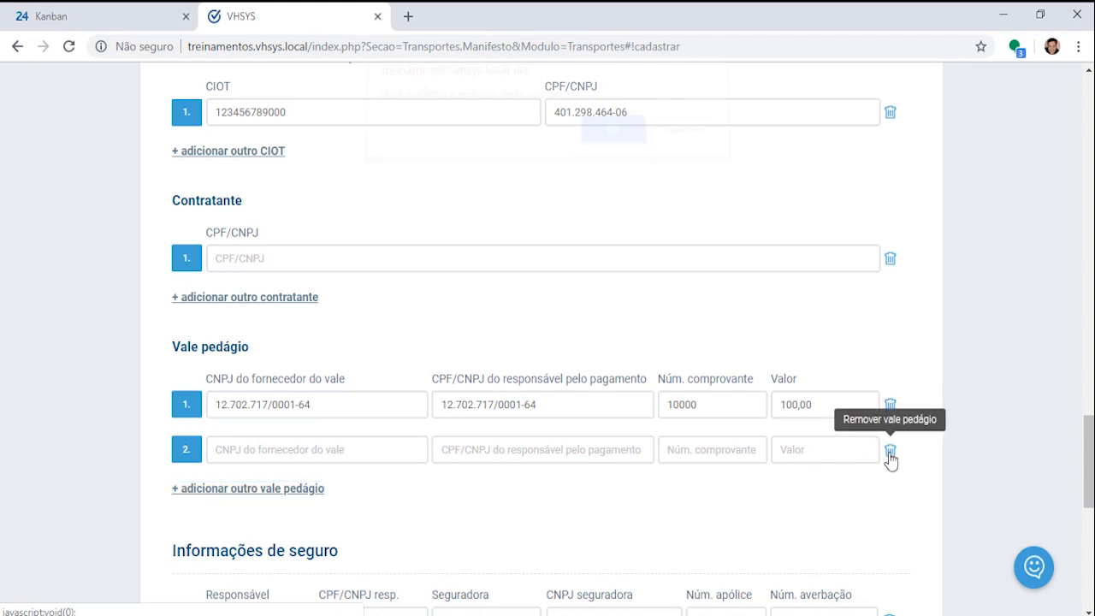
{"action": "left_click", "coordinate": [612, 144]}
{"action": "scroll", "coordinate": [782, 403], "scroll_direction": "down", "scroll_amount": 3}
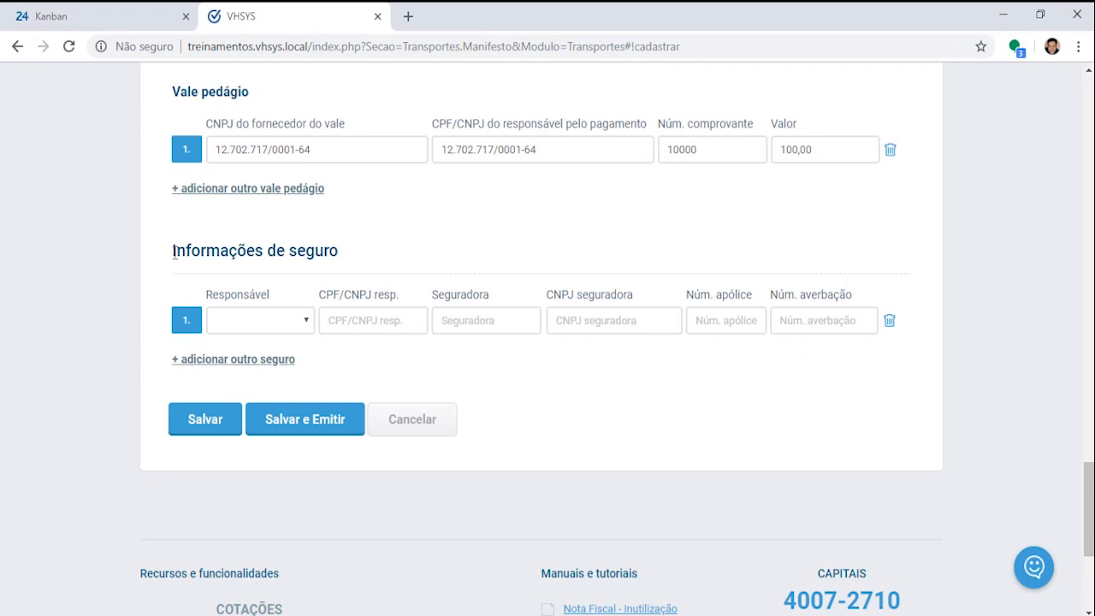
Step: Make the contracting party responsible for insurance and paste a test CPF as its document
{"action": "left_click_drag", "start_coordinate": [172, 247], "coordinate": [429, 251]}
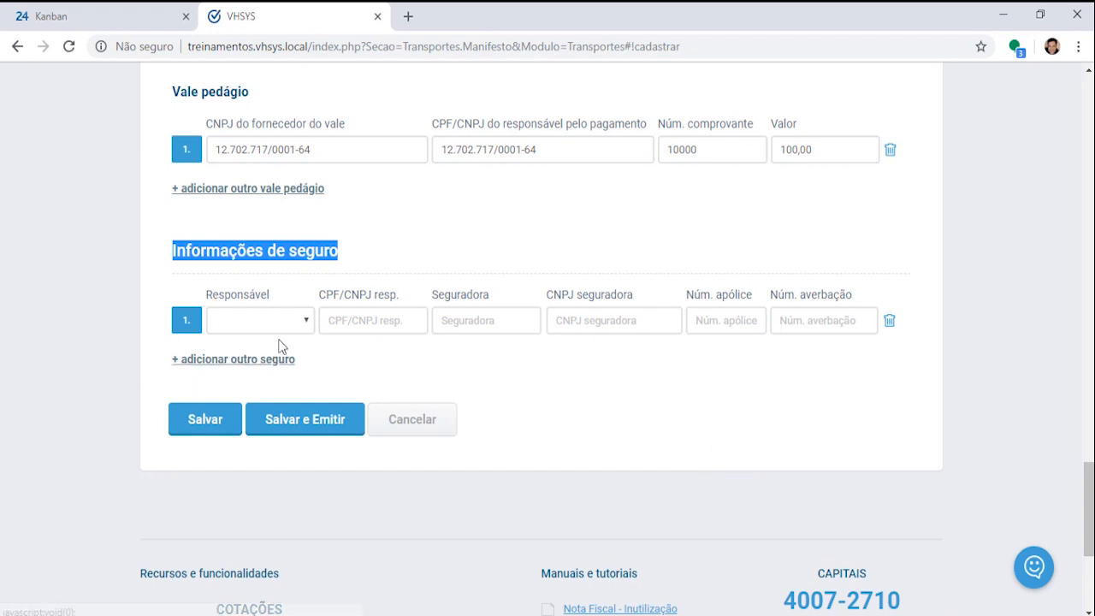
{"action": "left_click", "coordinate": [308, 319]}
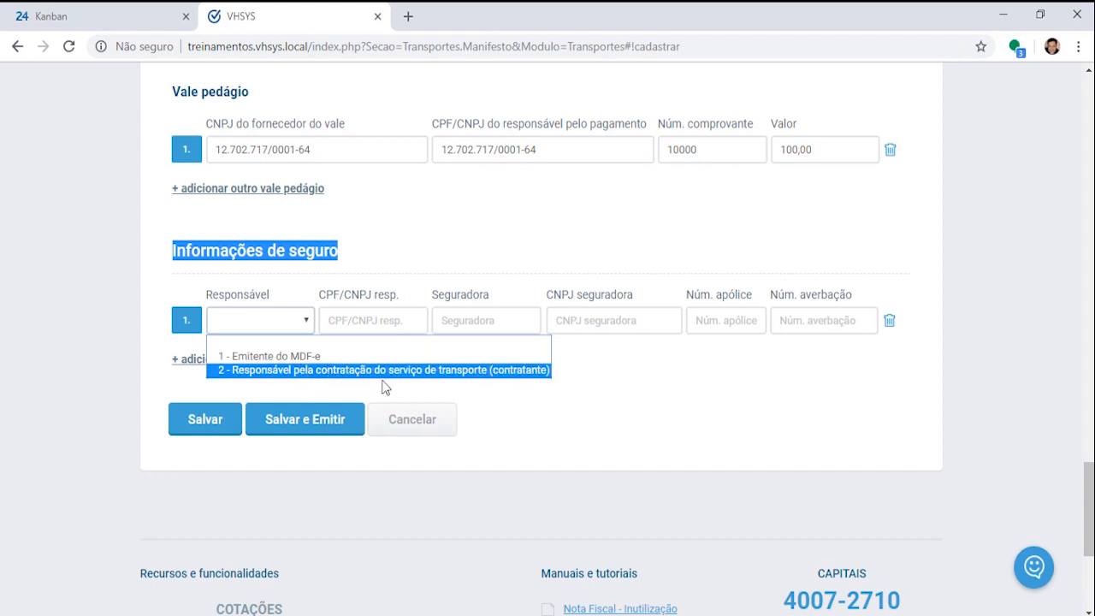
{"action": "left_click", "coordinate": [493, 373]}
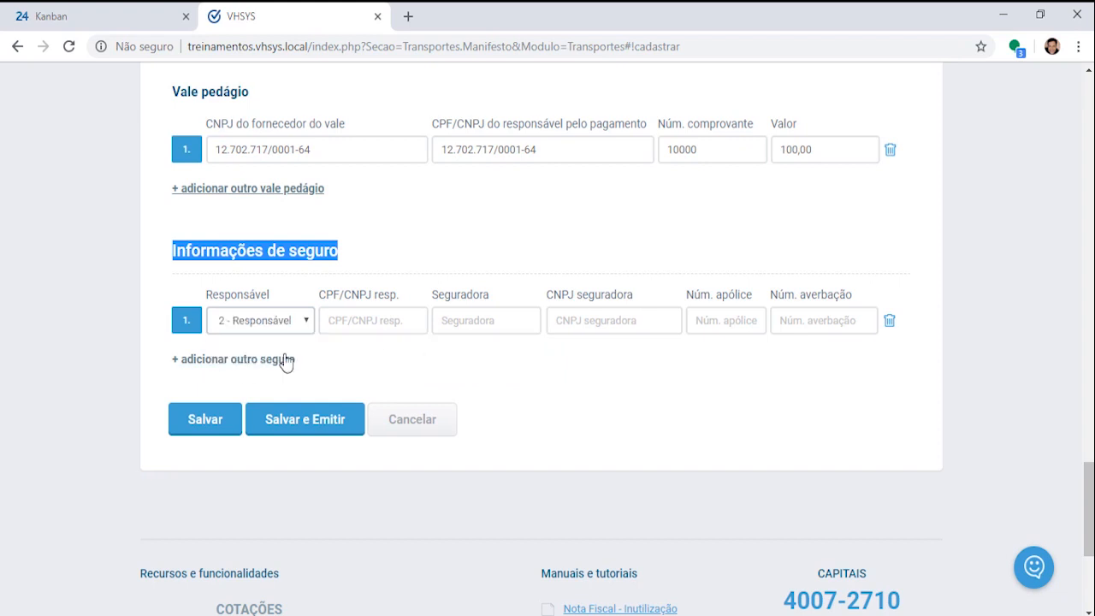
{"action": "left_click", "coordinate": [359, 325]}
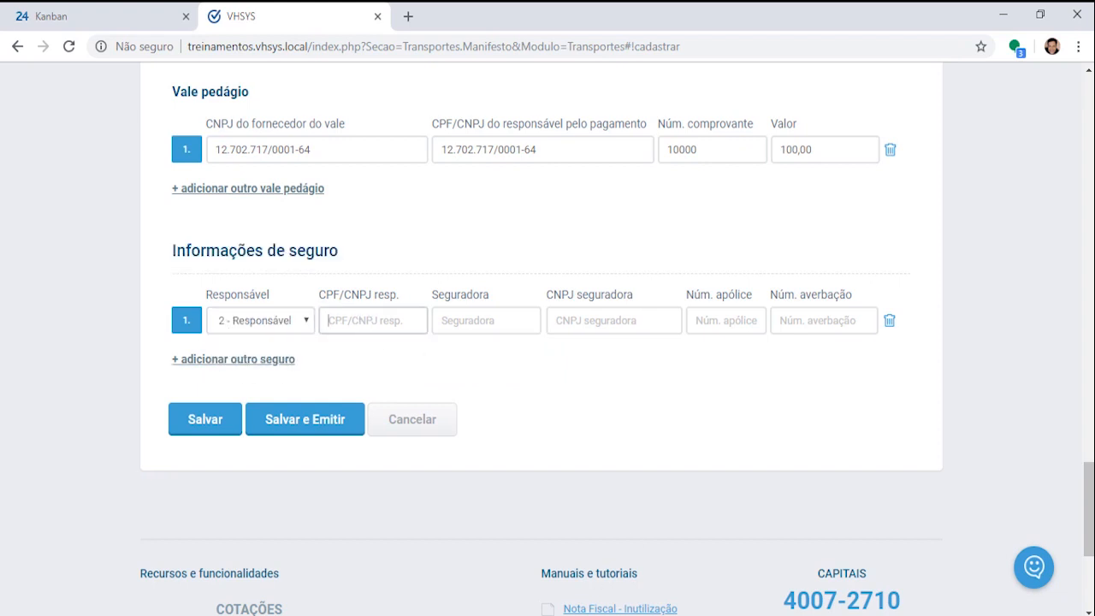
{"action": "key", "text": "alt+Tab"}
{"action": "left_click", "coordinate": [928, 116]}
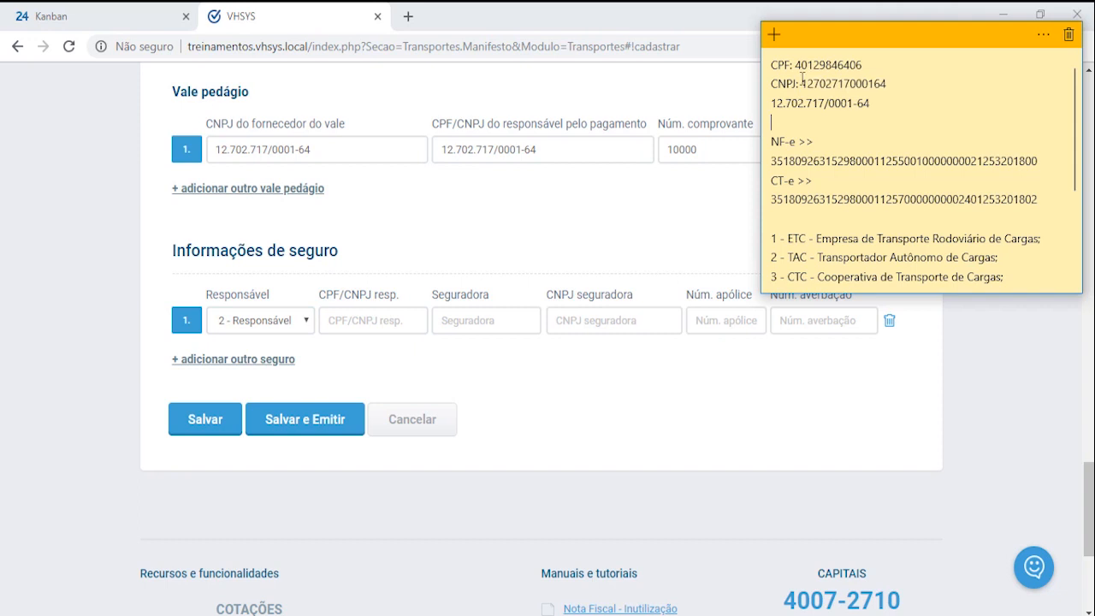
{"action": "left_click_drag", "start_coordinate": [795, 65], "coordinate": [905, 65]}
{"action": "key", "text": "ctrl+c"}
{"action": "left_click", "coordinate": [362, 319]}
{"action": "key", "text": "ctrl+v"}
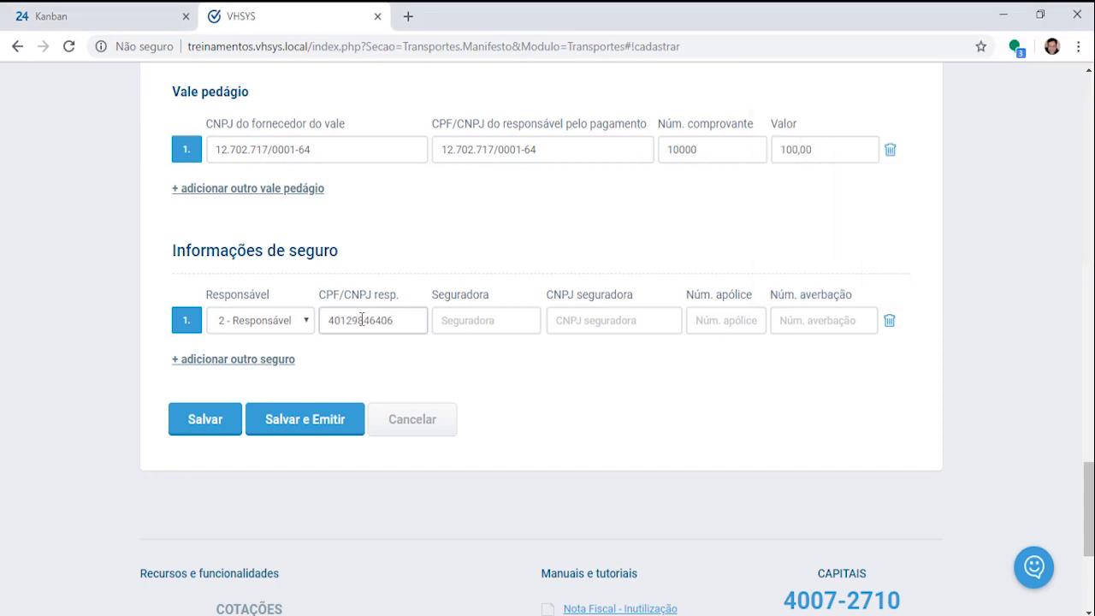
Step: Replace the responsible party's document with the company CNPJ digits from the notes
{"action": "left_click_drag", "start_coordinate": [398, 322], "coordinate": [293, 329]}
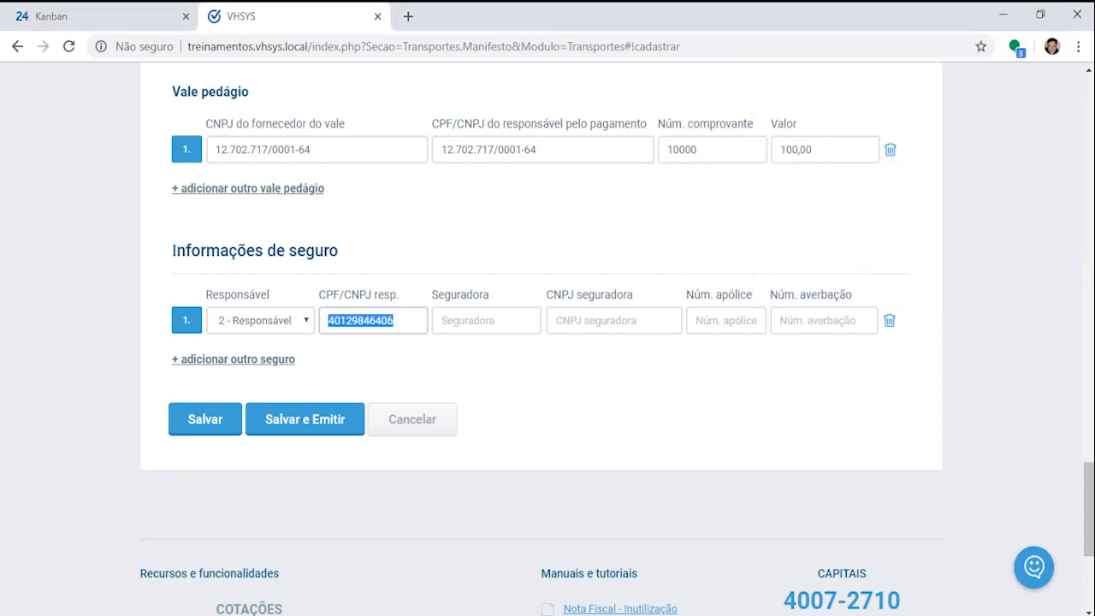
{"action": "key", "text": "alt+Tab"}
{"action": "left_click", "coordinate": [837, 123]}
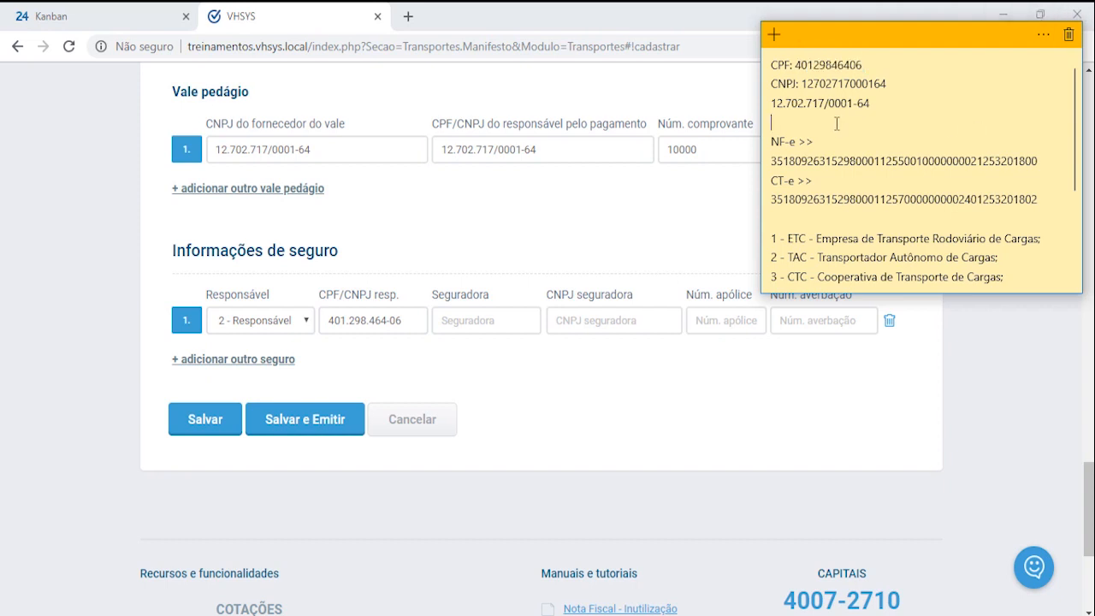
{"action": "left_click_drag", "start_coordinate": [773, 104], "coordinate": [901, 104]}
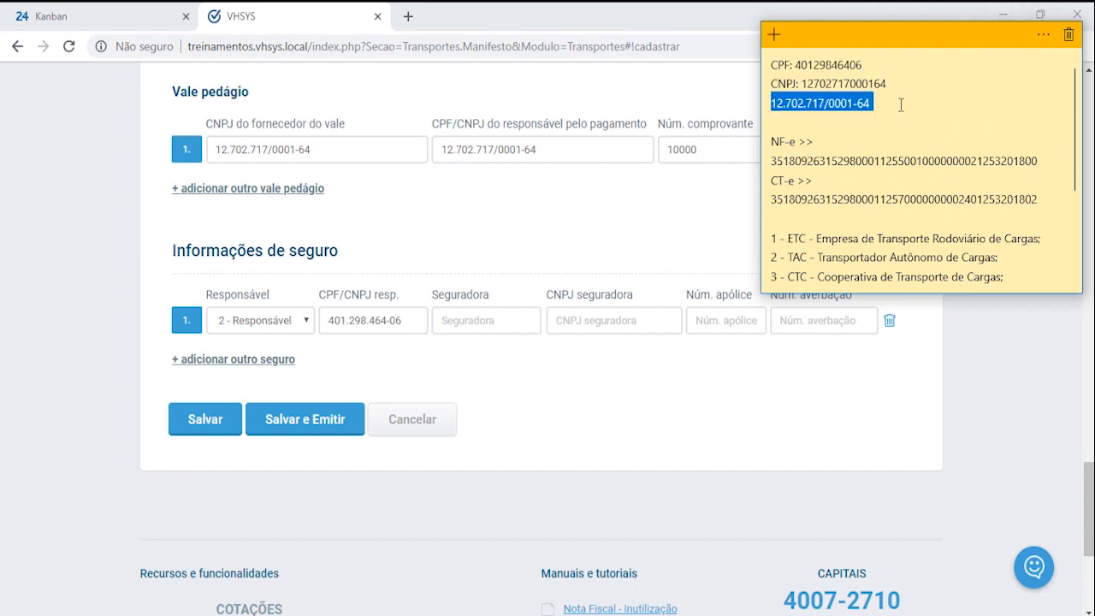
{"action": "key", "text": "alt+Tab"}
{"action": "key", "text": "ctrl+v"}
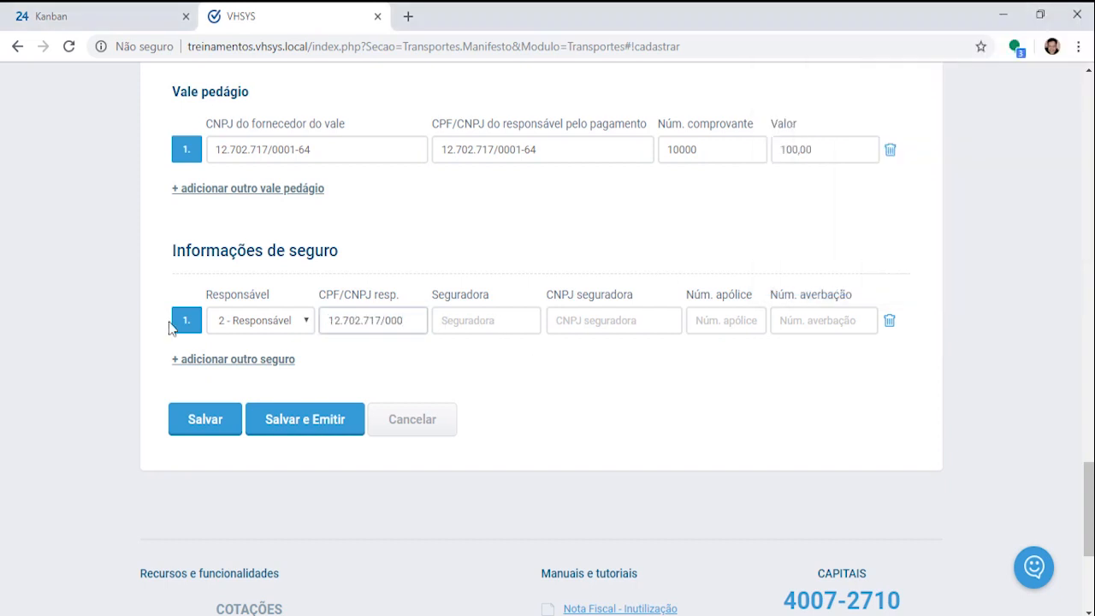
{"action": "key", "text": "alt+Tab"}
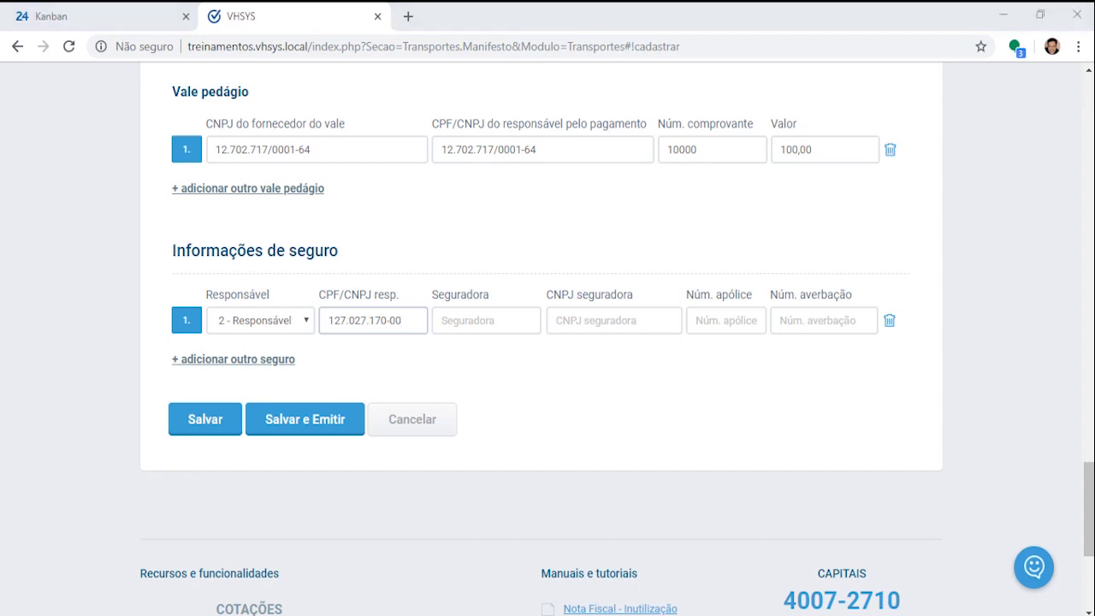
{"action": "left_click", "coordinate": [915, 124]}
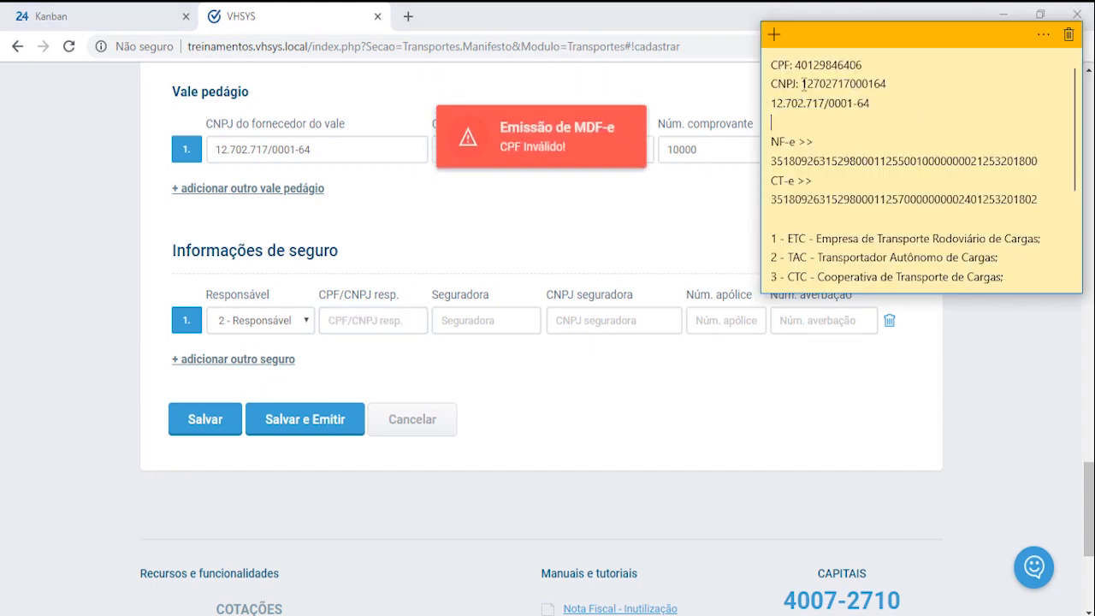
{"action": "left_click_drag", "start_coordinate": [804, 82], "coordinate": [900, 83]}
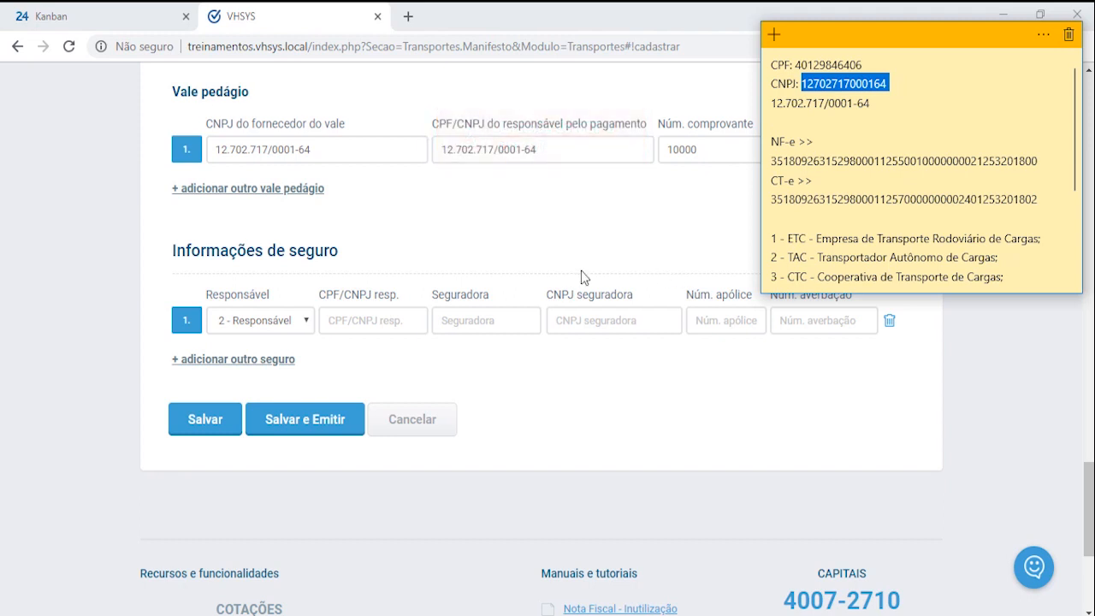
{"action": "left_click", "coordinate": [362, 325]}
{"action": "key", "text": "ctrl+v"}
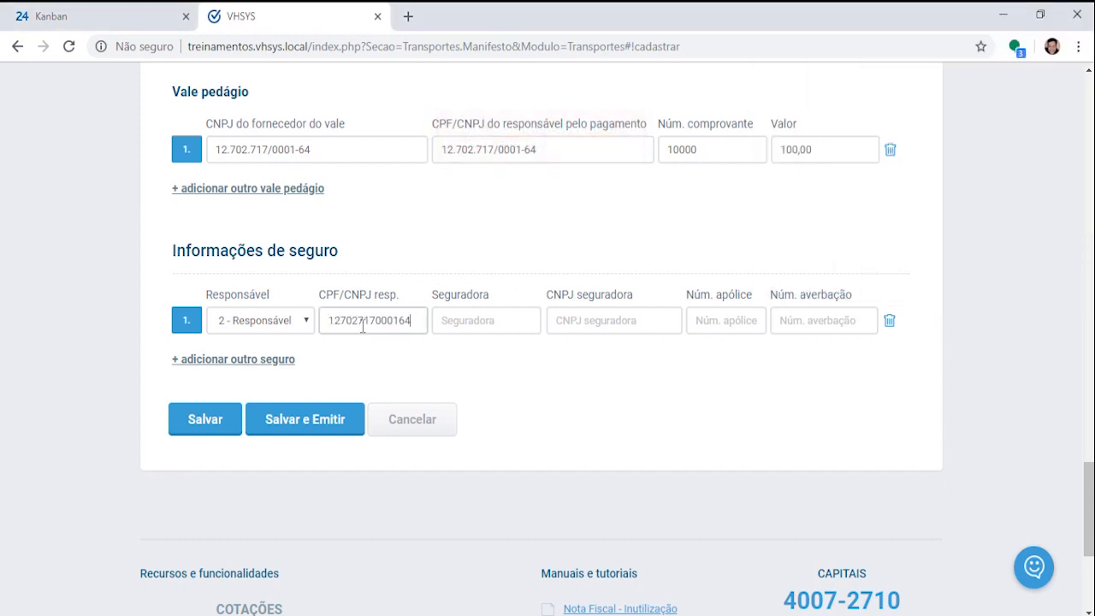
Step: Enter insurer MM Ltda with its CNPJ, policy 10000 and endorsement 1000
{"action": "key", "text": "Tab"}
{"action": "type", "text": "MM"}
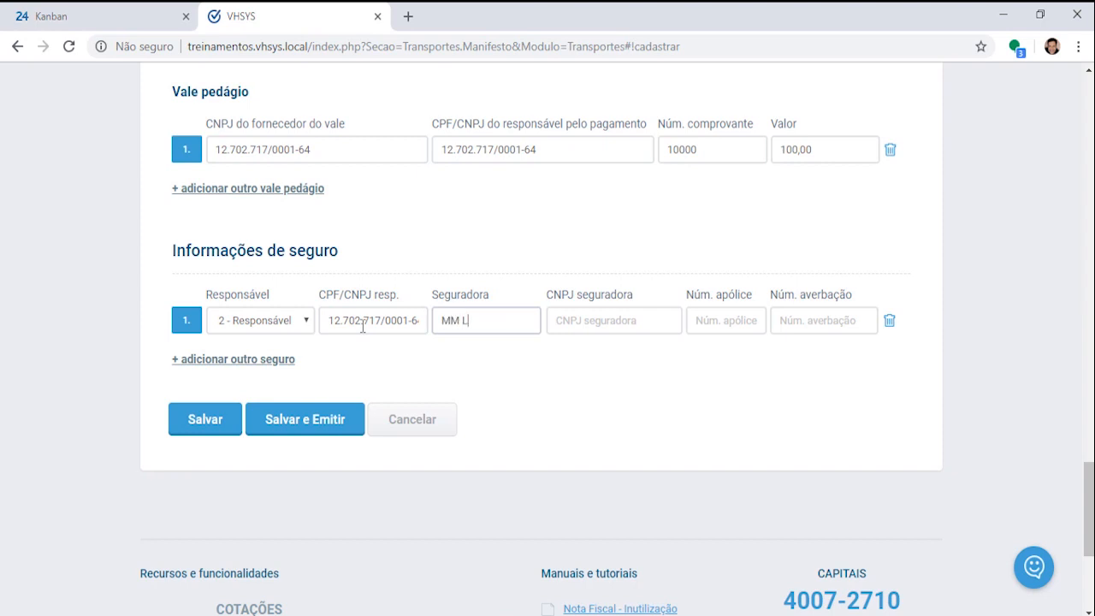
{"action": "key", "text": "Tab"}
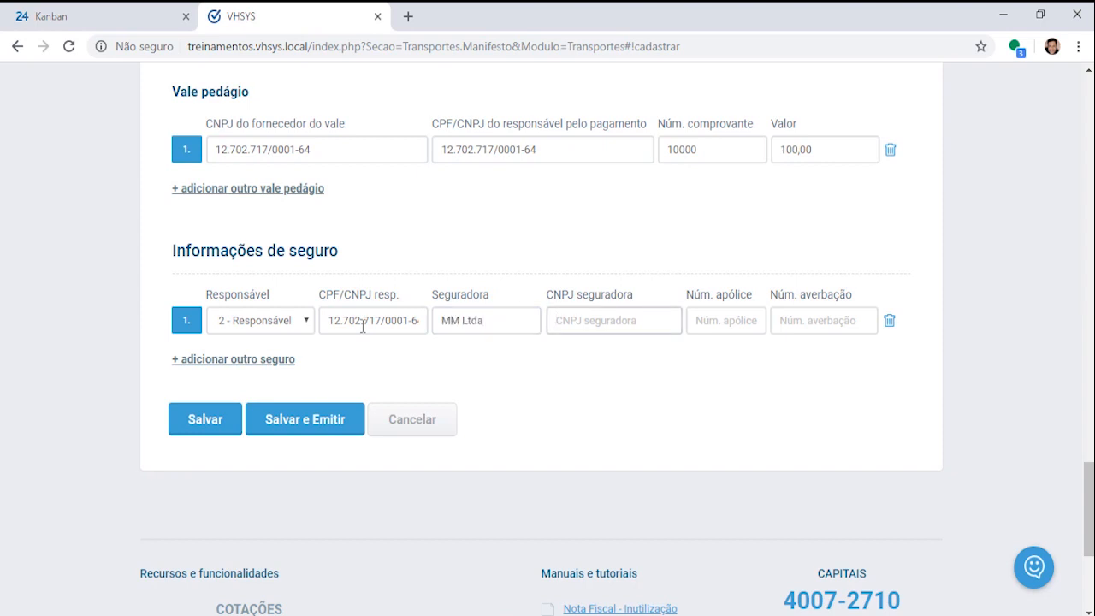
{"action": "key", "text": "alt+Tab"}
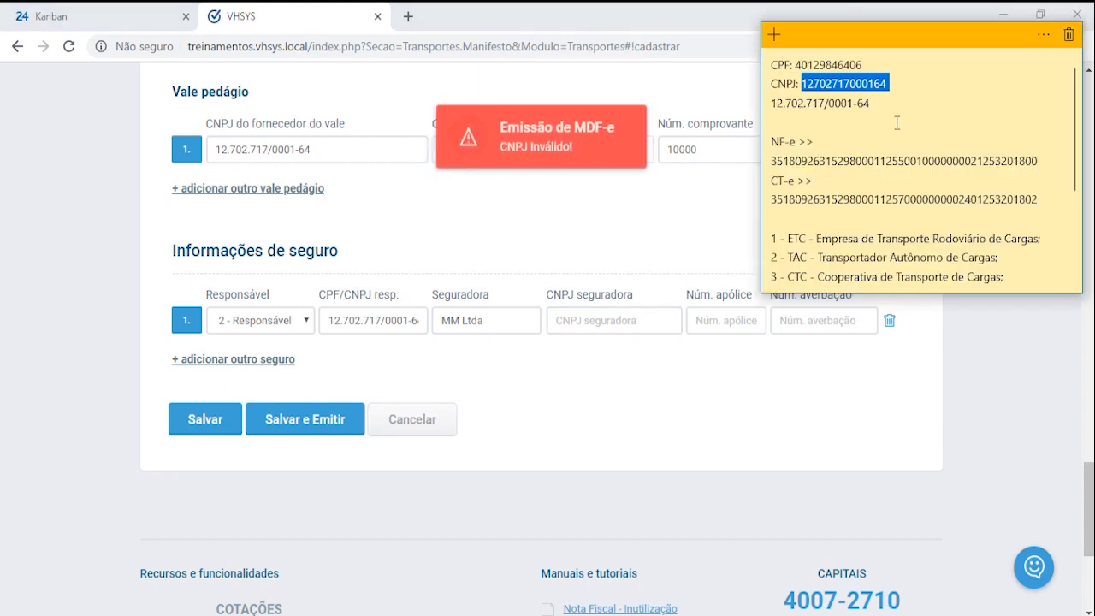
{"action": "left_click", "coordinate": [901, 128]}
{"action": "triple_click", "coordinate": [772, 104]}
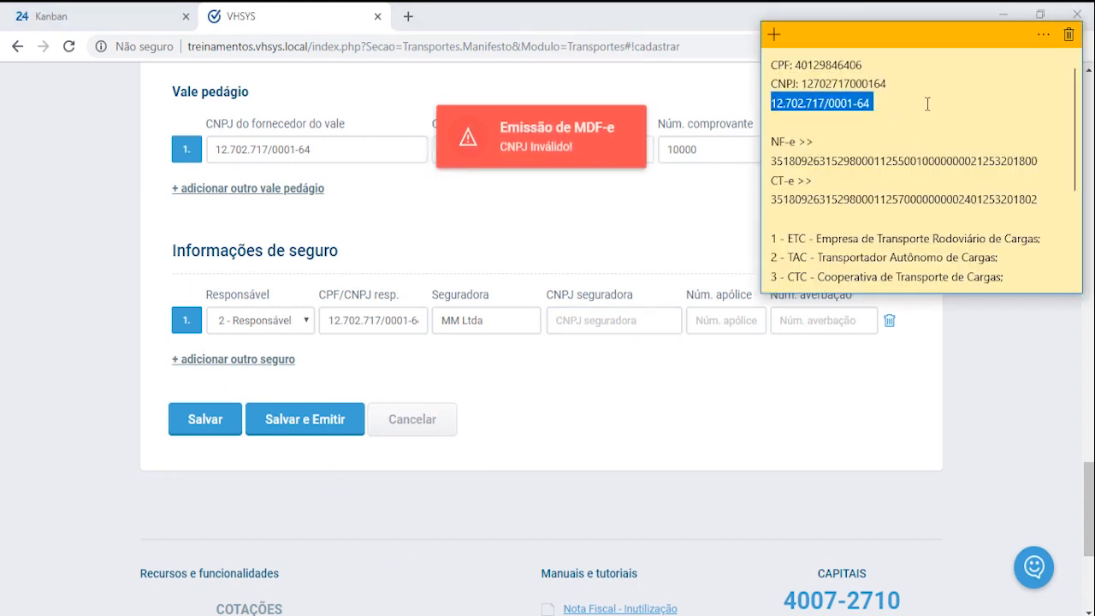
{"action": "key", "text": "ctrl+c"}
{"action": "key", "text": "alt+Tab"}
{"action": "key", "text": "ctrl+v"}
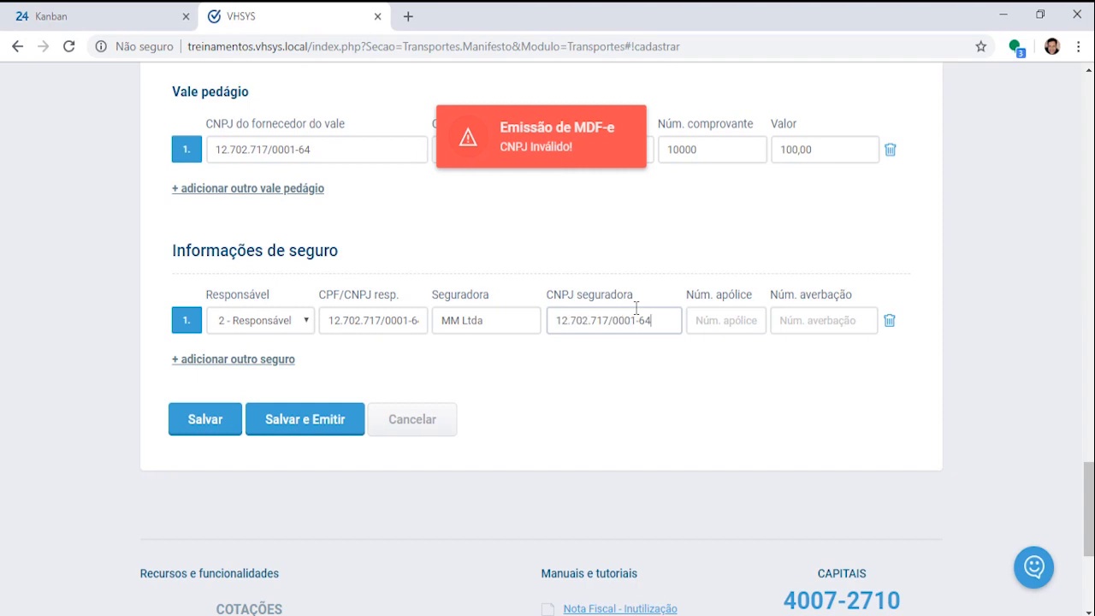
{"action": "key", "text": "Tab"}
{"action": "type", "text": "100"}
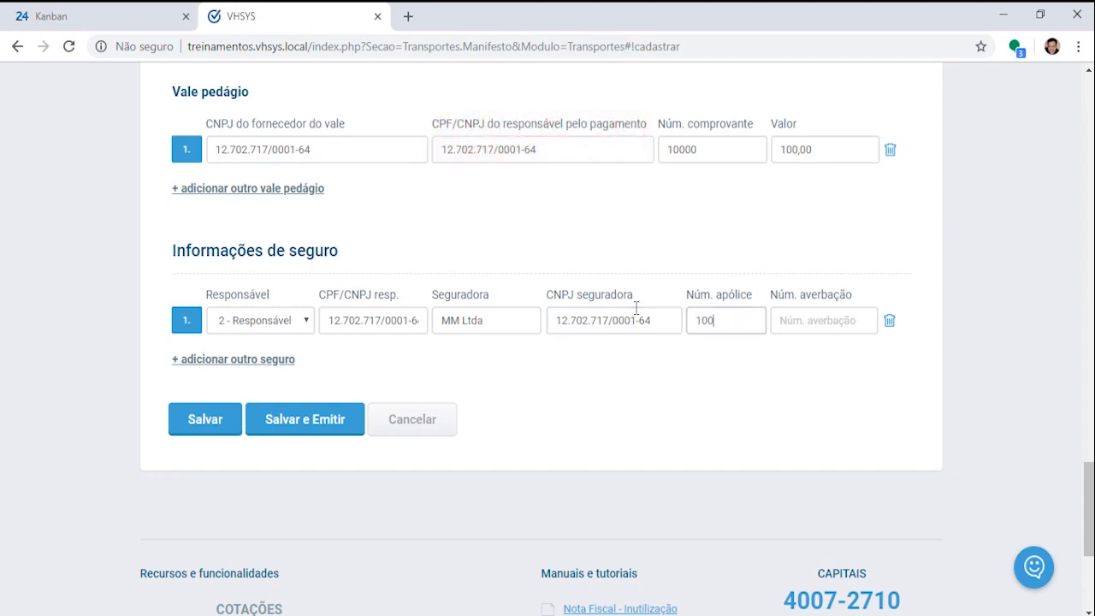
{"action": "type", "text": "1000"}
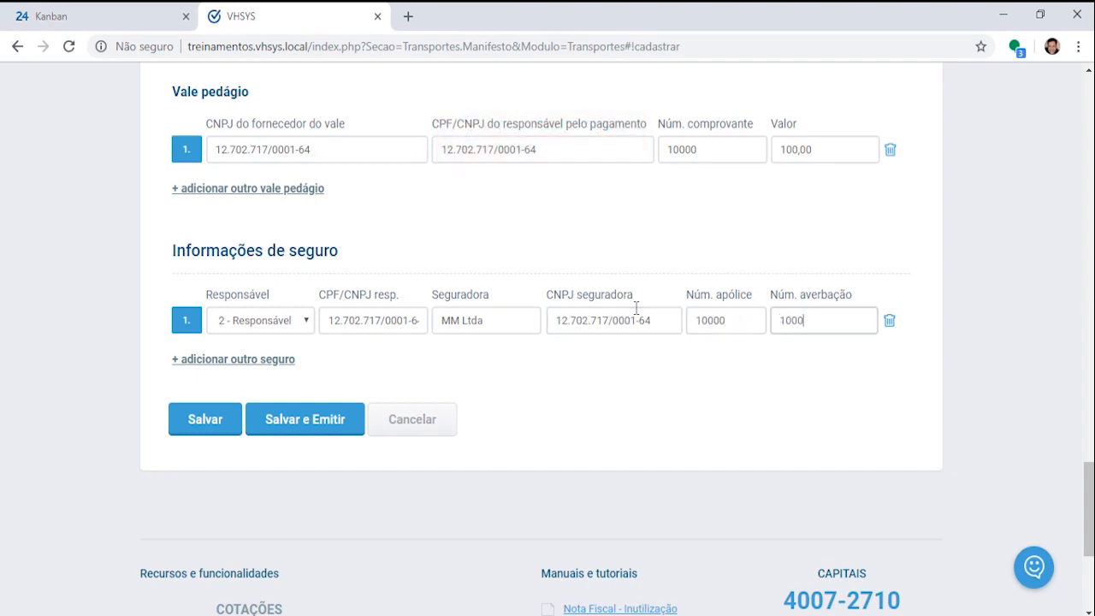
{"action": "key", "text": "Tab"}
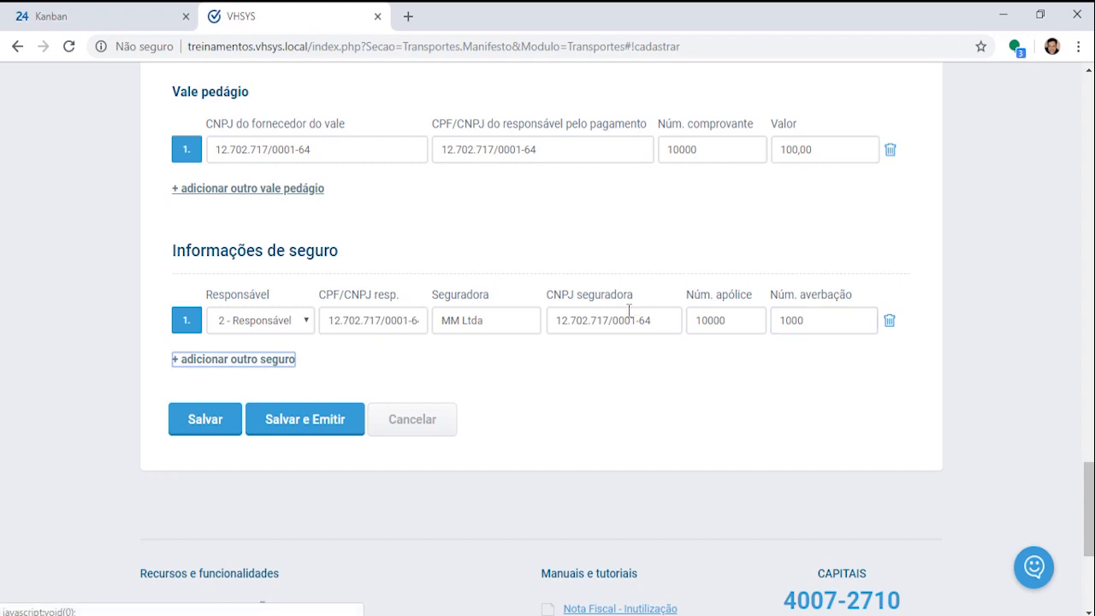
Step: Add and remove a second insurance row, then use Salvar e Emitir on the MDF-e
{"action": "left_click", "coordinate": [240, 362]}
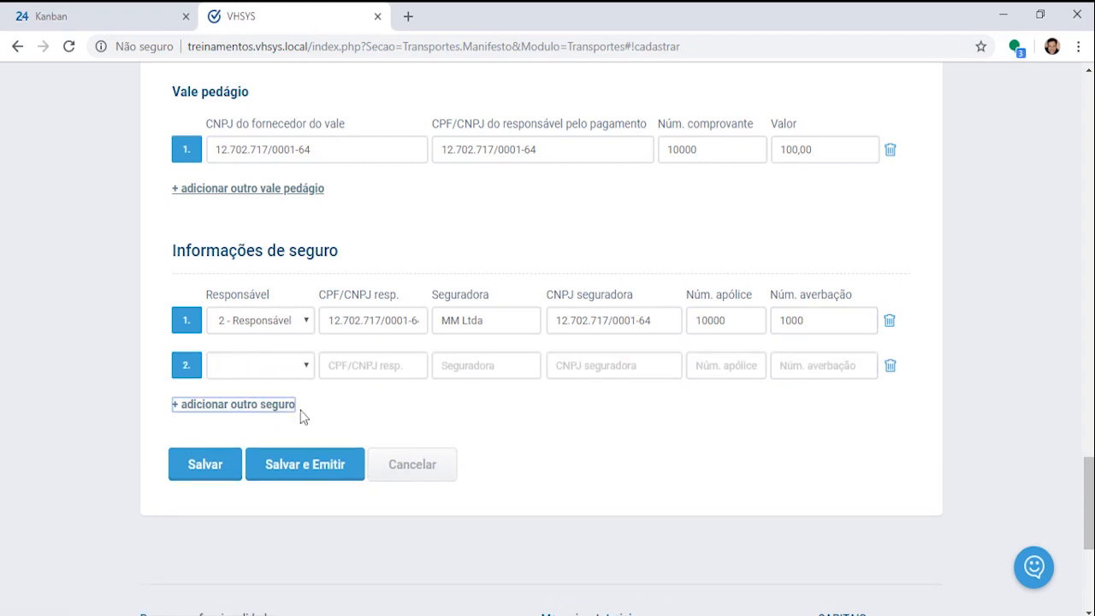
{"action": "left_click", "coordinate": [891, 366]}
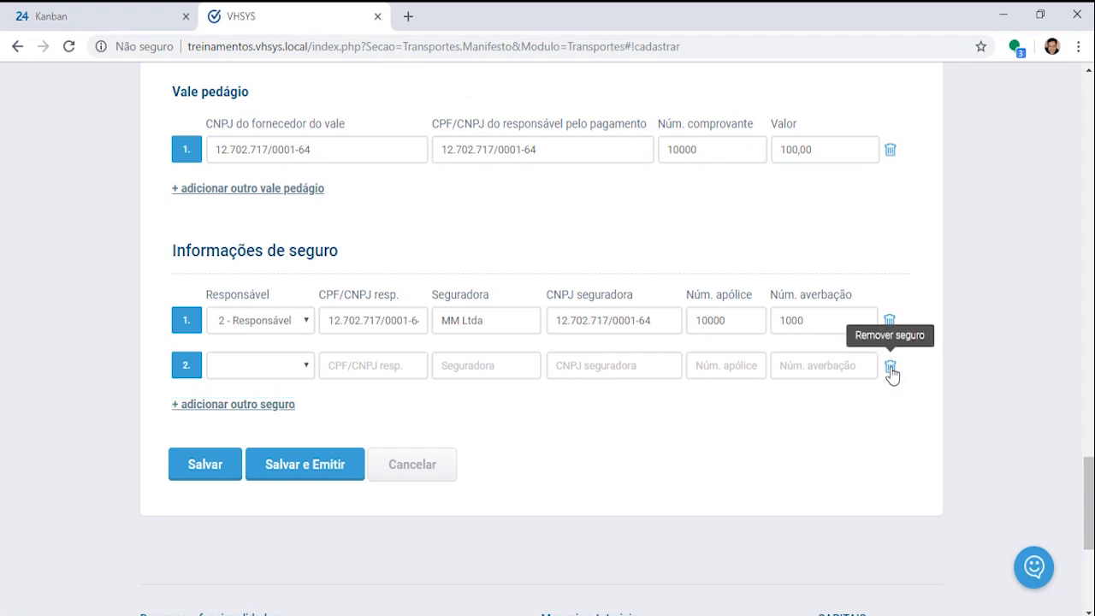
{"action": "left_click", "coordinate": [612, 143]}
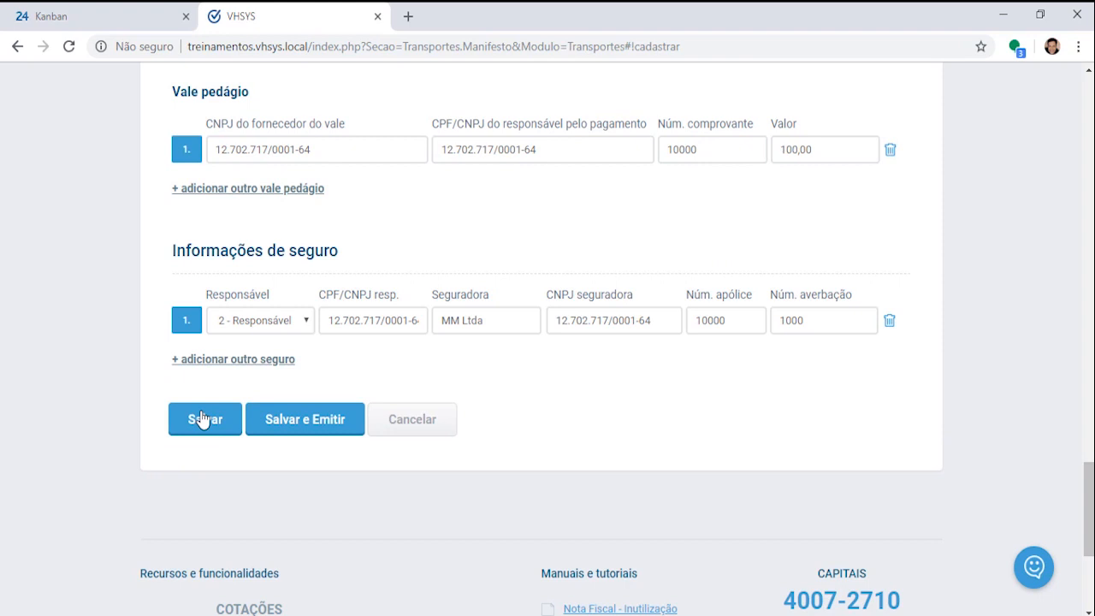
{"action": "left_click", "coordinate": [305, 425]}
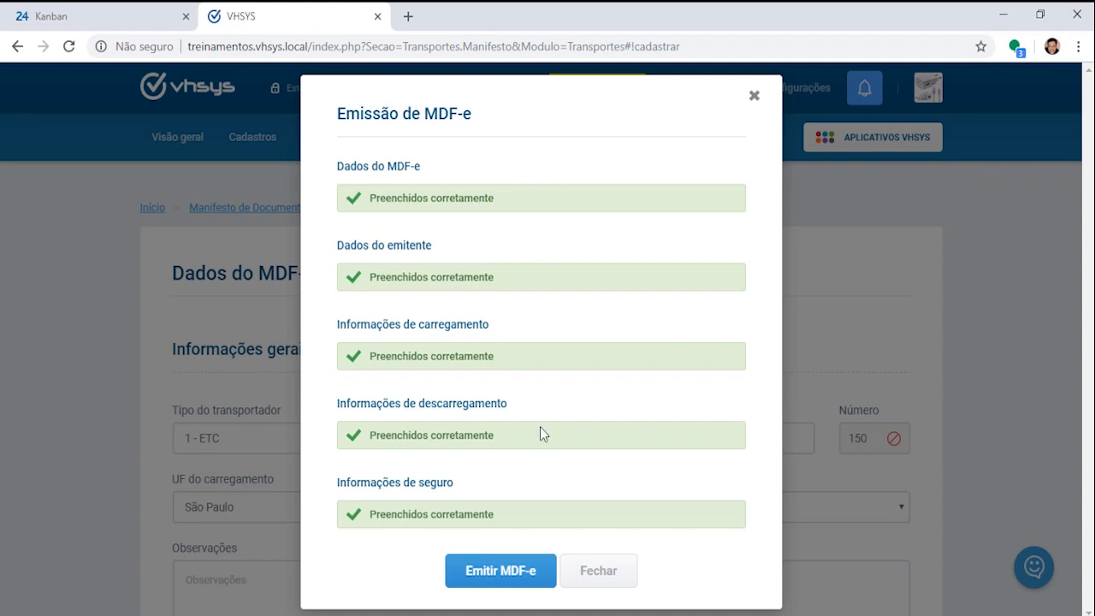
Step: Emit and confirm MDF-e 150 so it is authorized with a protocol, then download its DAMDFE PDF
{"action": "left_click", "coordinate": [503, 572]}
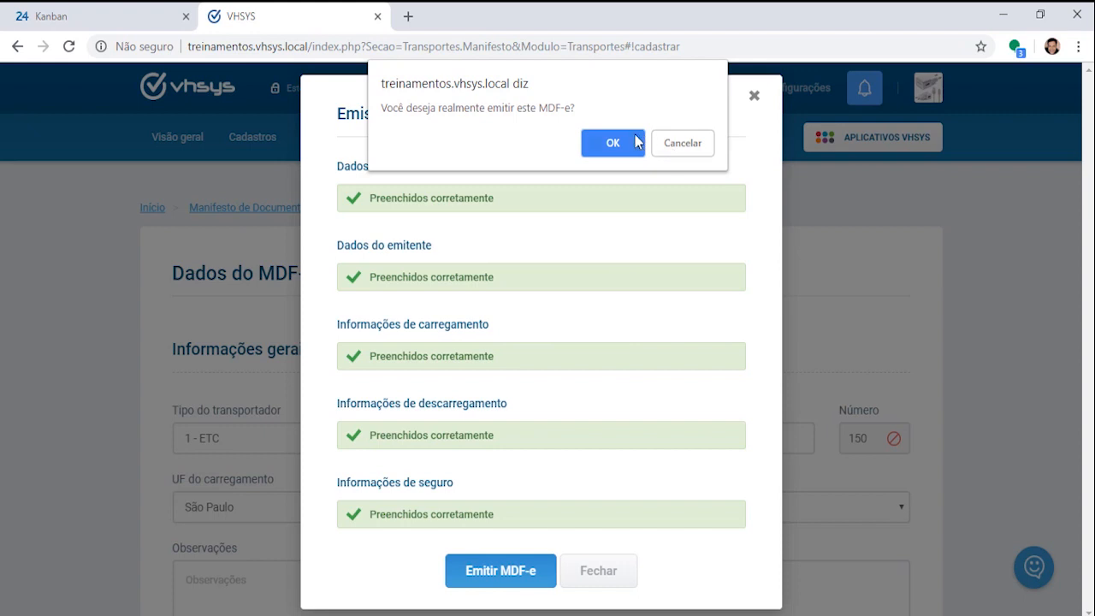
{"action": "left_click", "coordinate": [619, 139]}
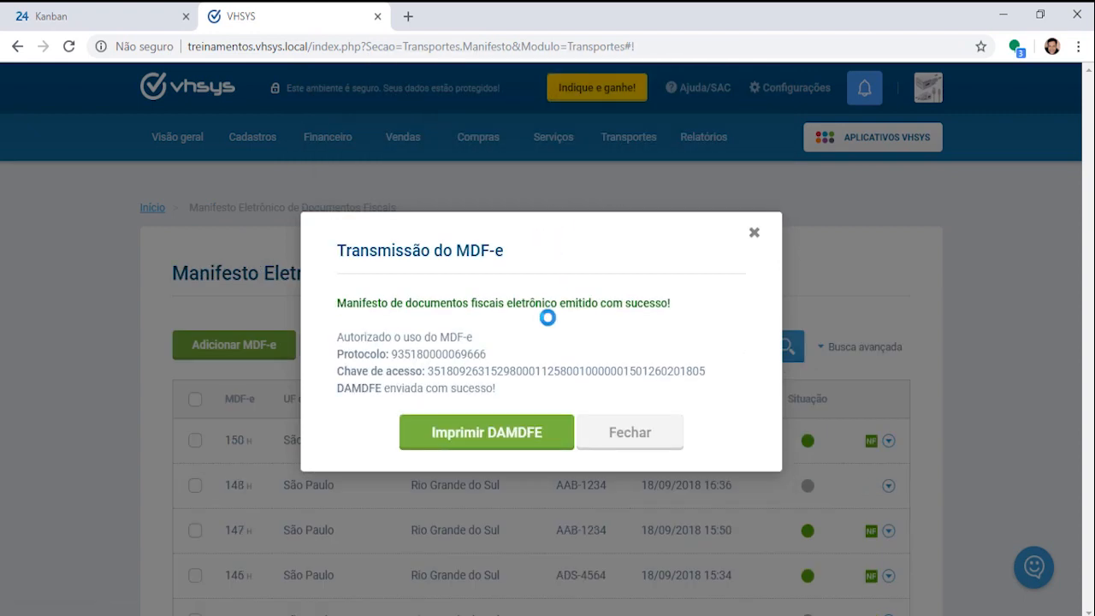
{"action": "left_click_drag", "start_coordinate": [338, 303], "coordinate": [716, 307]}
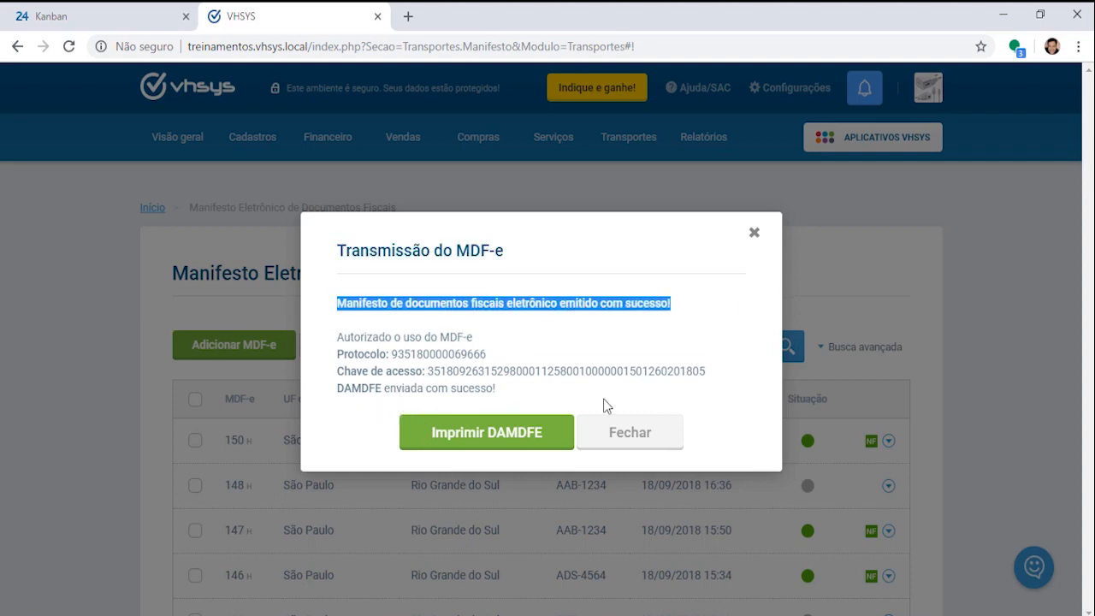
{"action": "left_click", "coordinate": [482, 440]}
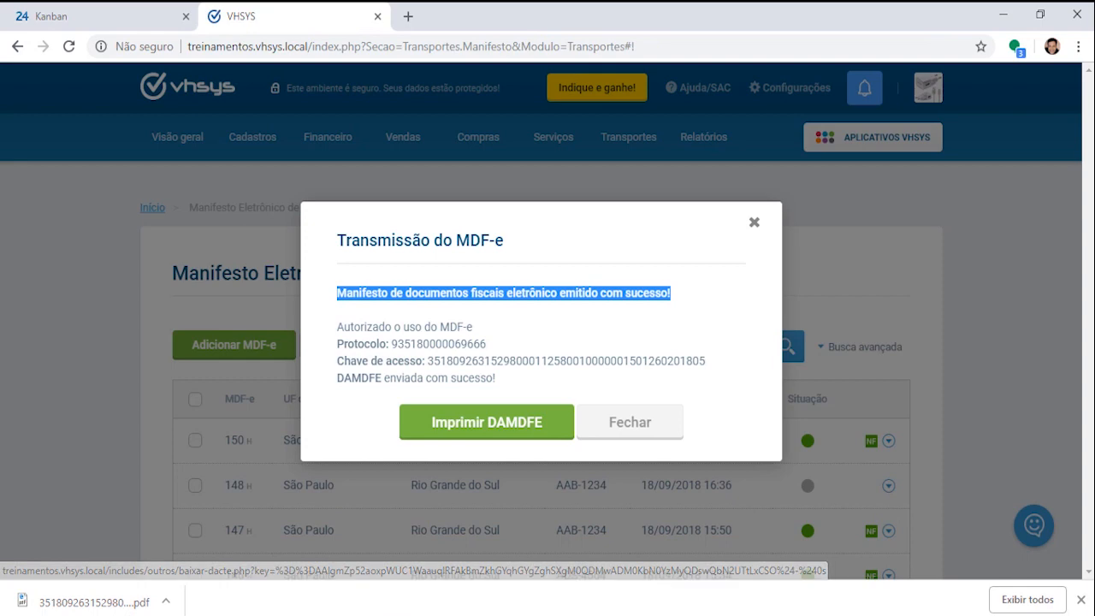
Step: Open MDF-e 150's downloaded DAMDFE PDF, select its title text, then close the PDF tab
{"action": "left_click", "coordinate": [90, 602]}
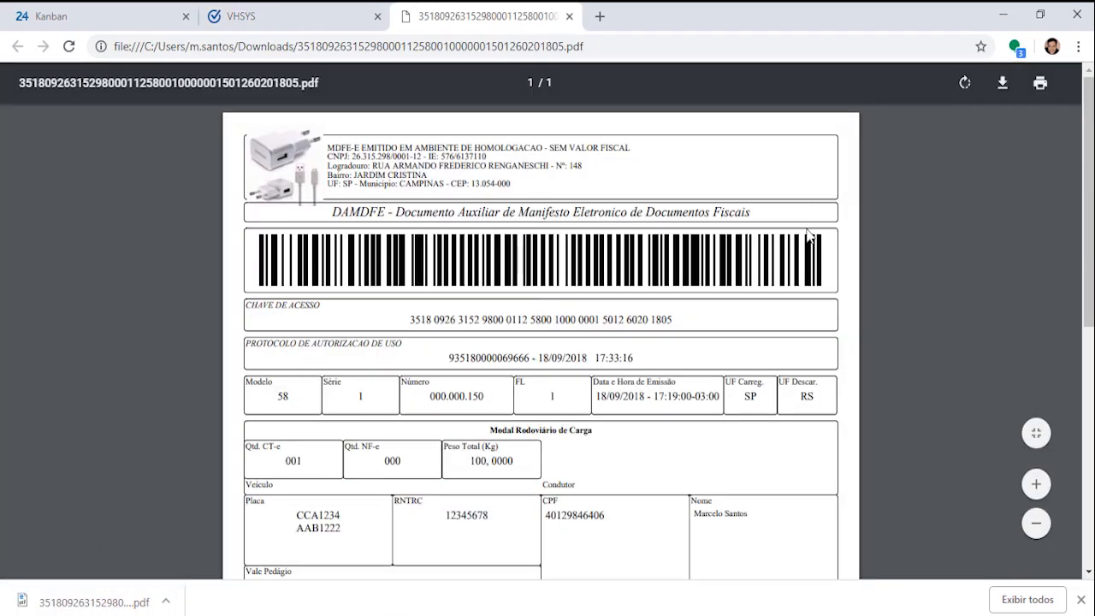
{"action": "left_click_drag", "start_coordinate": [393, 212], "coordinate": [763, 215]}
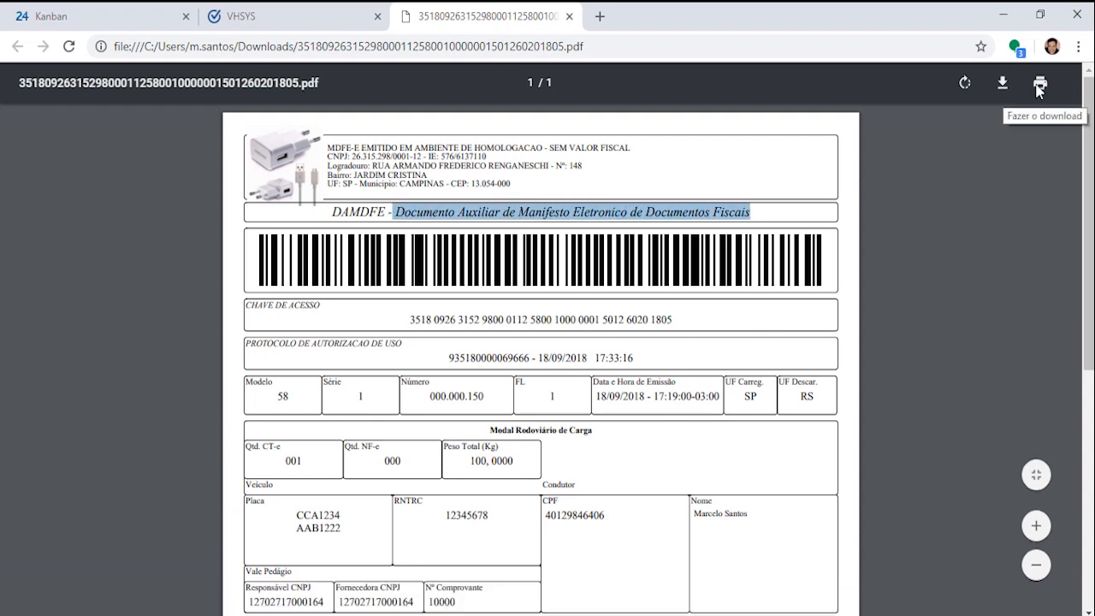
{"action": "left_click", "coordinate": [570, 18]}
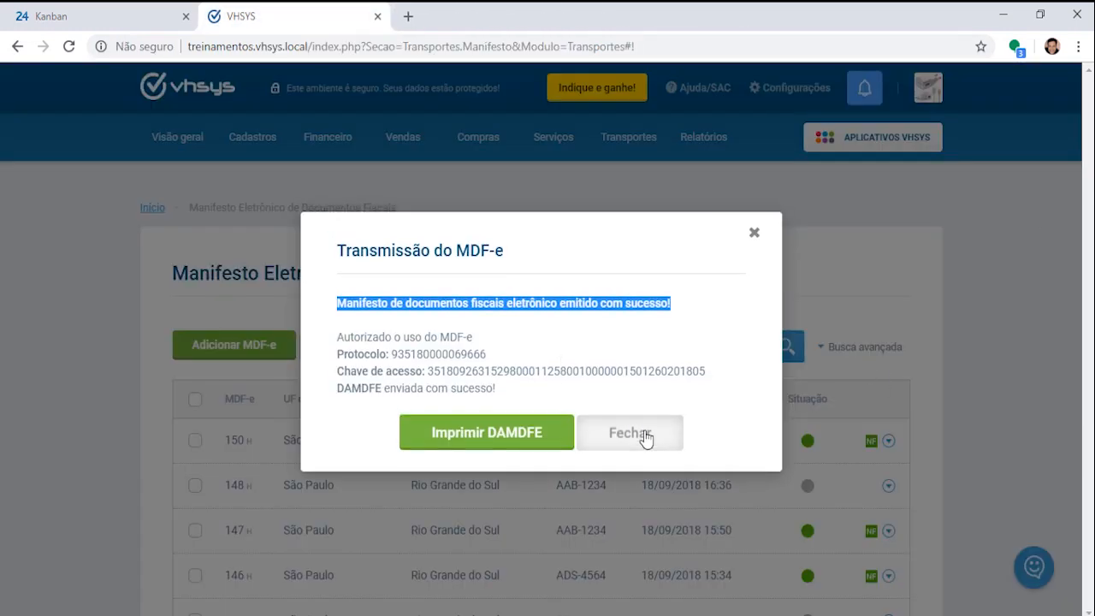
Step: Close the confirmation, review MDF-e 150's issued details via Ações > Abrir opções, then close them
{"action": "left_click", "coordinate": [646, 439]}
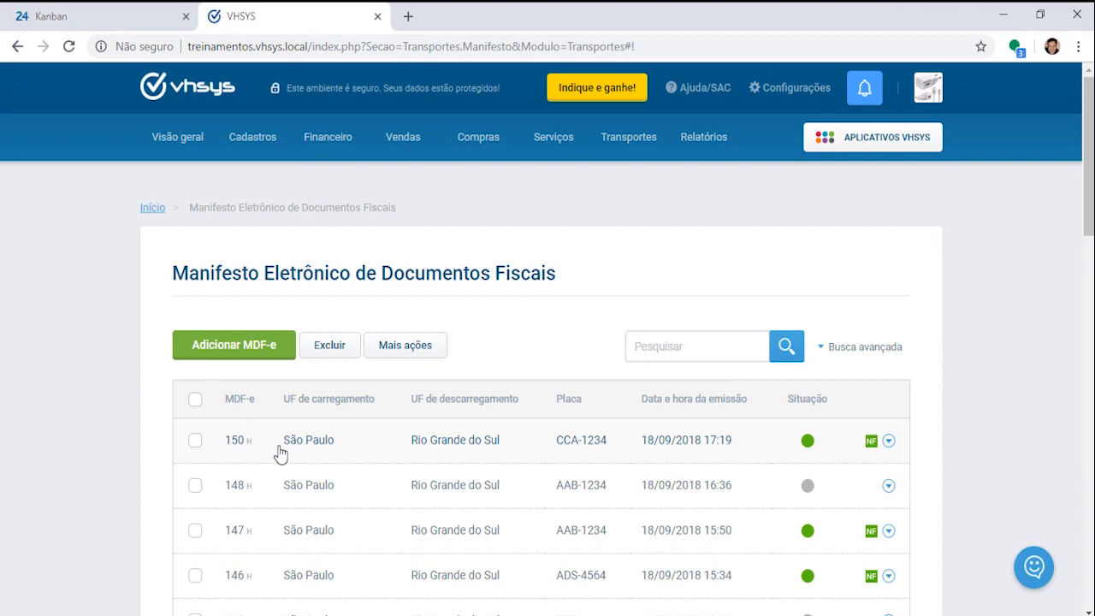
{"action": "left_click", "coordinate": [889, 442]}
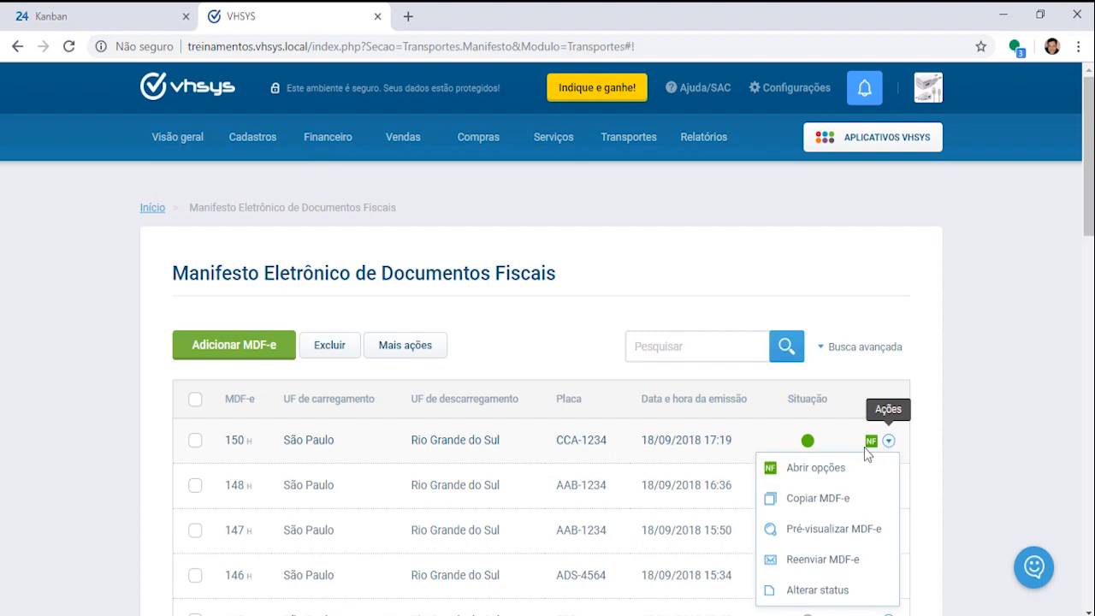
{"action": "left_click", "coordinate": [815, 473]}
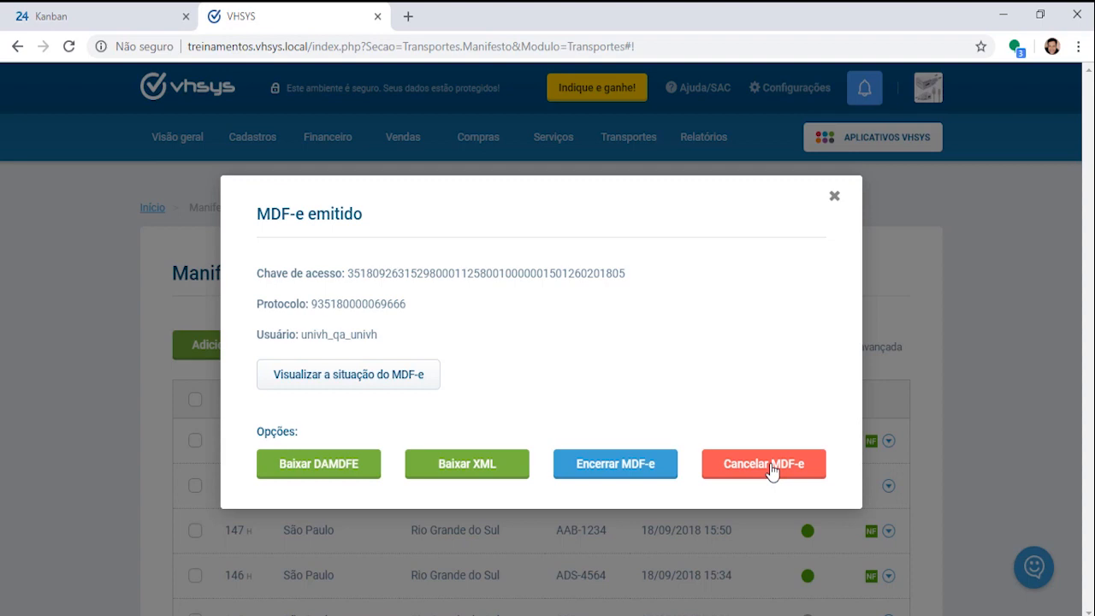
{"action": "left_click", "coordinate": [834, 199]}
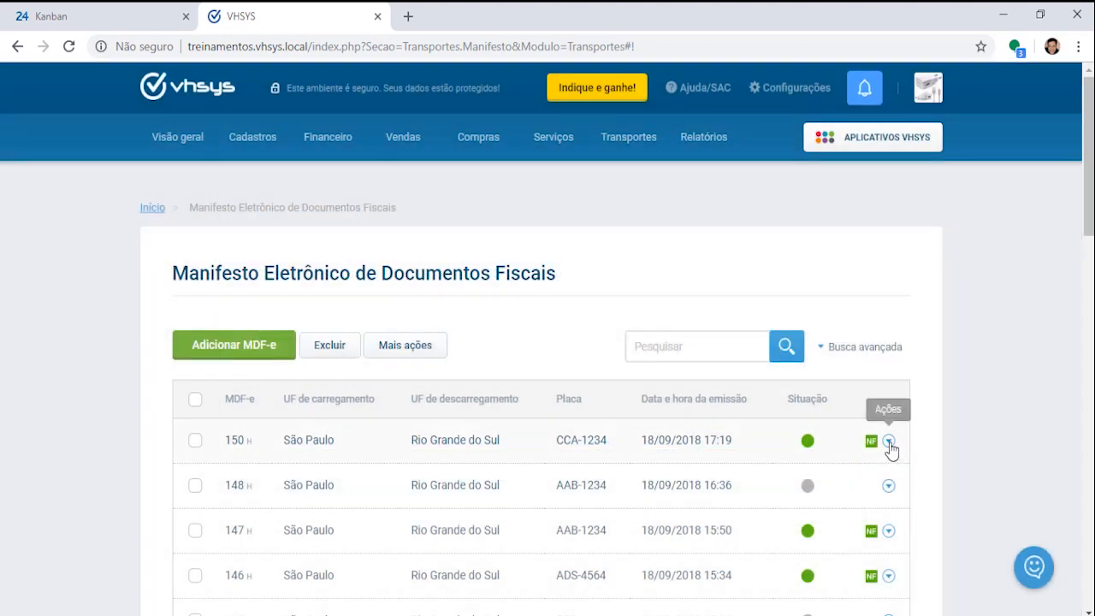
Step: Start a new MDF-e copied from 150 with Ações > Copiar MDF-e
{"action": "left_click", "coordinate": [890, 443]}
{"action": "left_click", "coordinate": [889, 443]}
{"action": "left_click", "coordinate": [889, 443]}
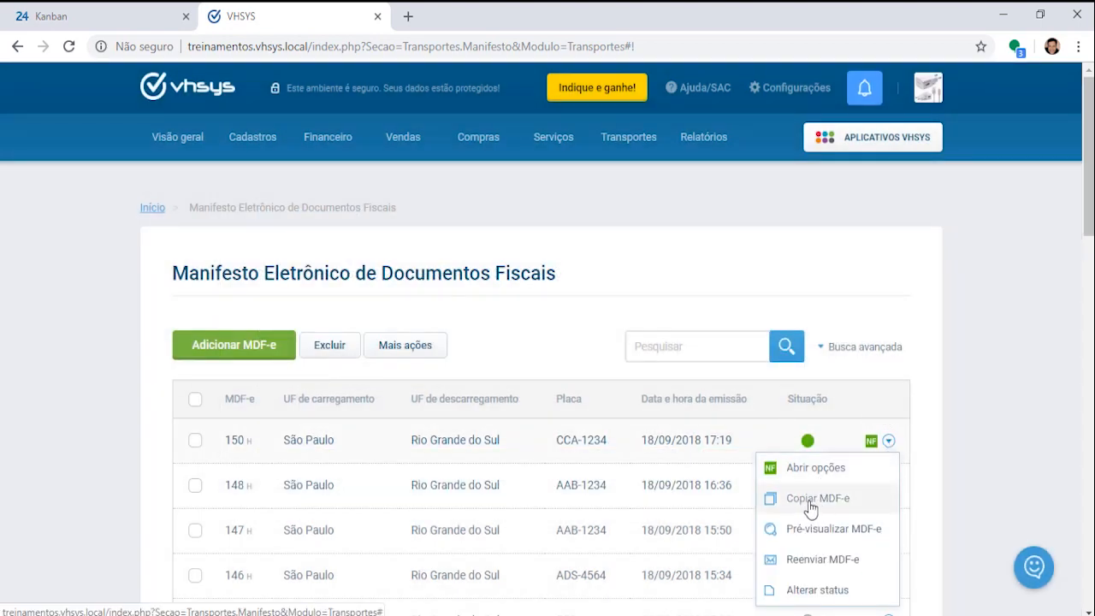
{"action": "left_click", "coordinate": [850, 506]}
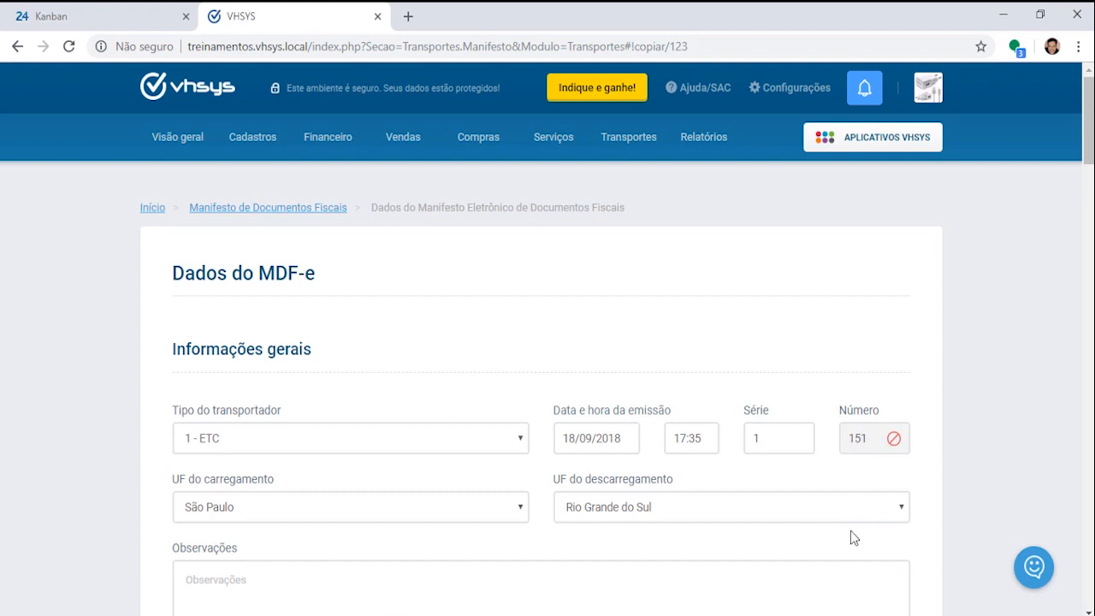
Step: Return to the manifest list and preview MDF-e 150's DAMDFE with Pré-visualizar MDF-e
{"action": "mouse_move", "coordinate": [629, 141]}
{"action": "left_click", "coordinate": [636, 218]}
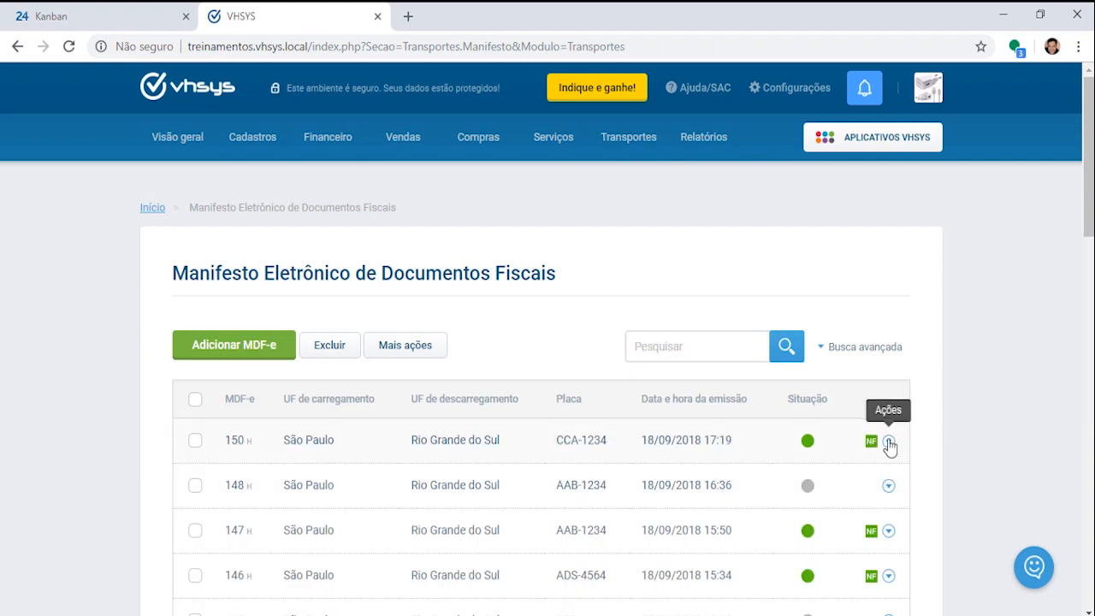
{"action": "left_click", "coordinate": [890, 445]}
{"action": "left_click", "coordinate": [817, 528]}
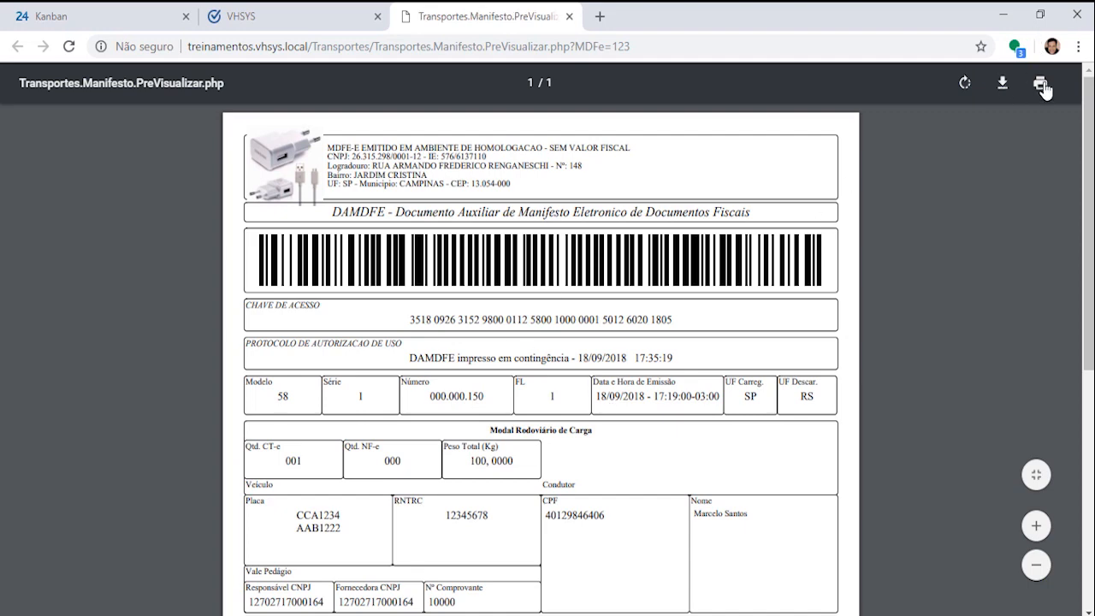
Step: Close the preview tab, then open MDF-e 150's Reenviar MDF-e form and close it unsent
{"action": "left_click", "coordinate": [572, 16]}
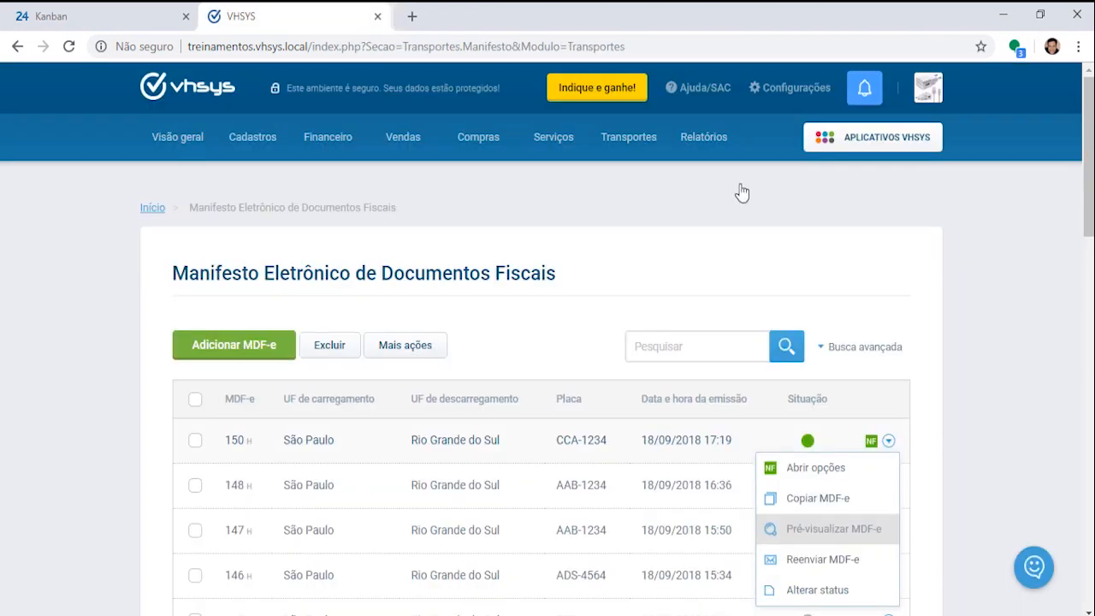
{"action": "left_click", "coordinate": [889, 442]}
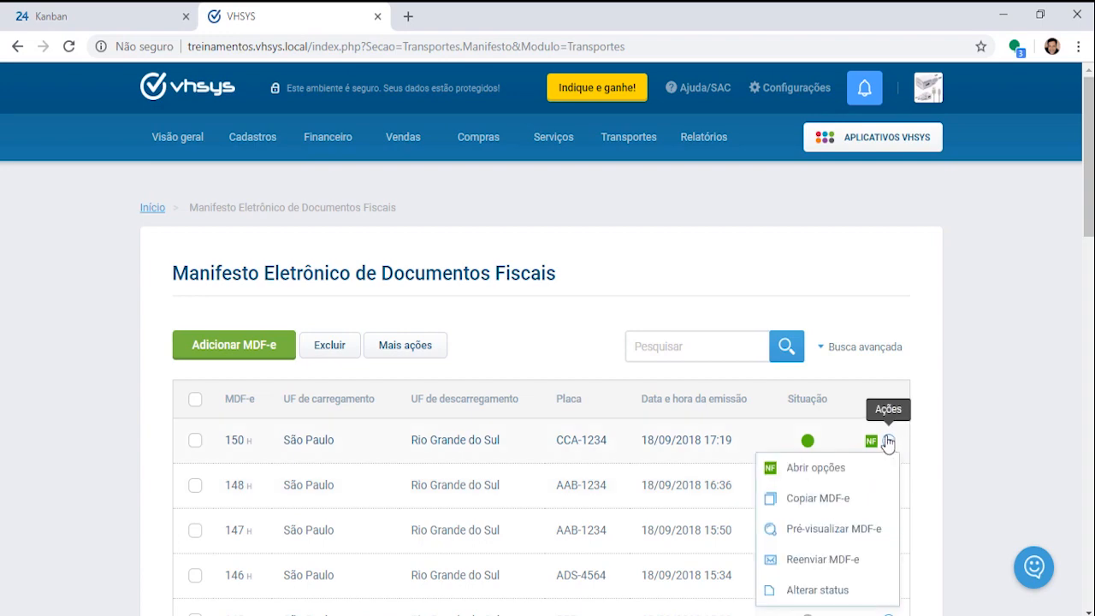
{"action": "left_click", "coordinate": [826, 561]}
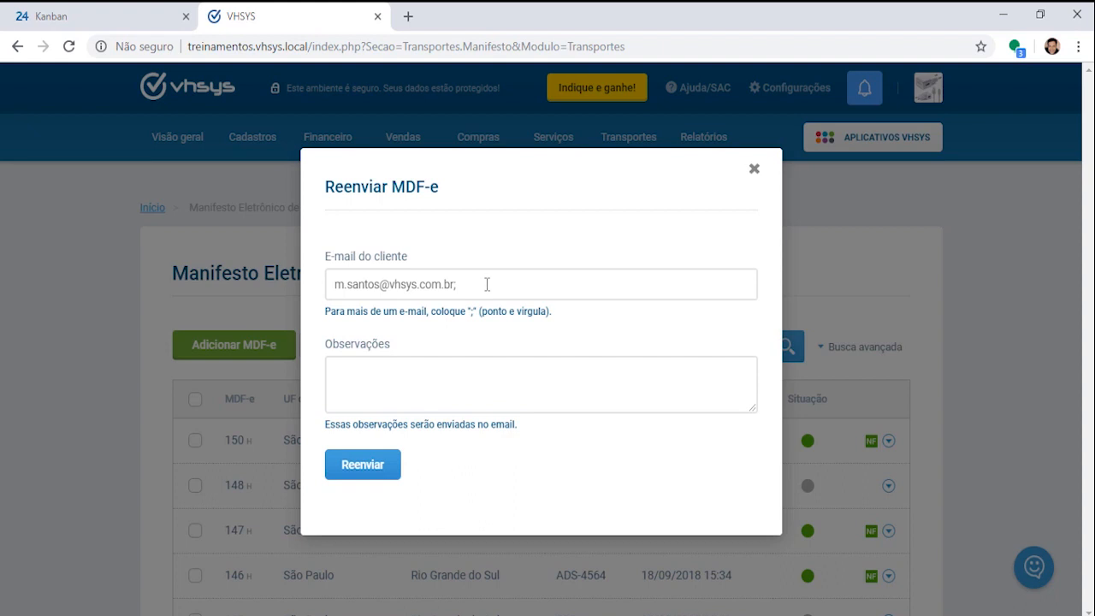
{"action": "left_click_drag", "start_coordinate": [485, 284], "coordinate": [257, 294]}
{"action": "left_click", "coordinate": [372, 392]}
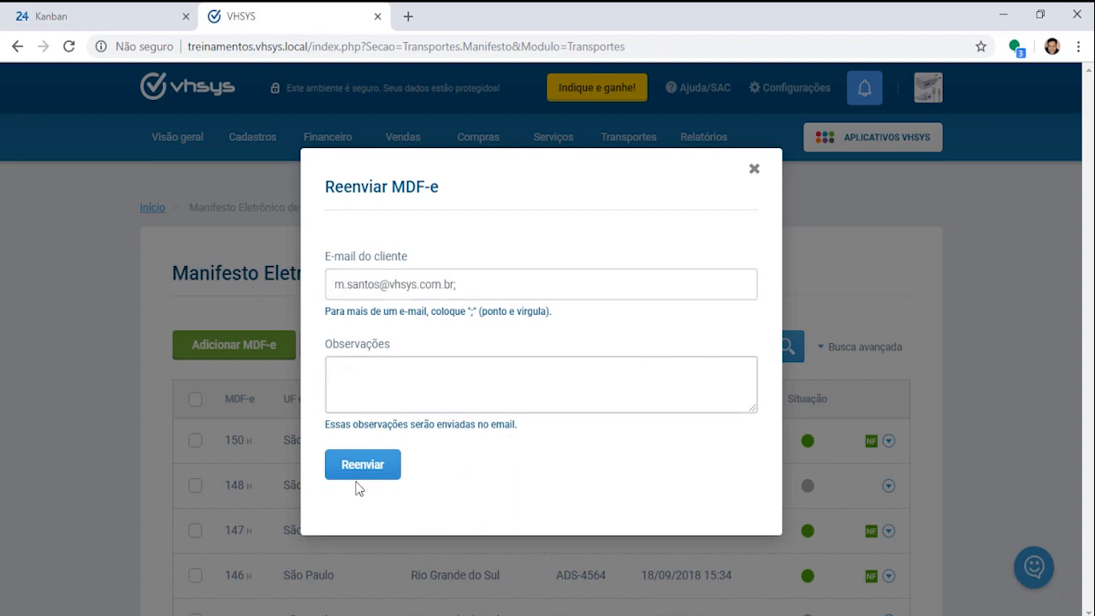
{"action": "left_click", "coordinate": [757, 171]}
Step: Open Alterar status for MDF-e 150, view the Situação values, then close the dialog
{"action": "left_click", "coordinate": [888, 443]}
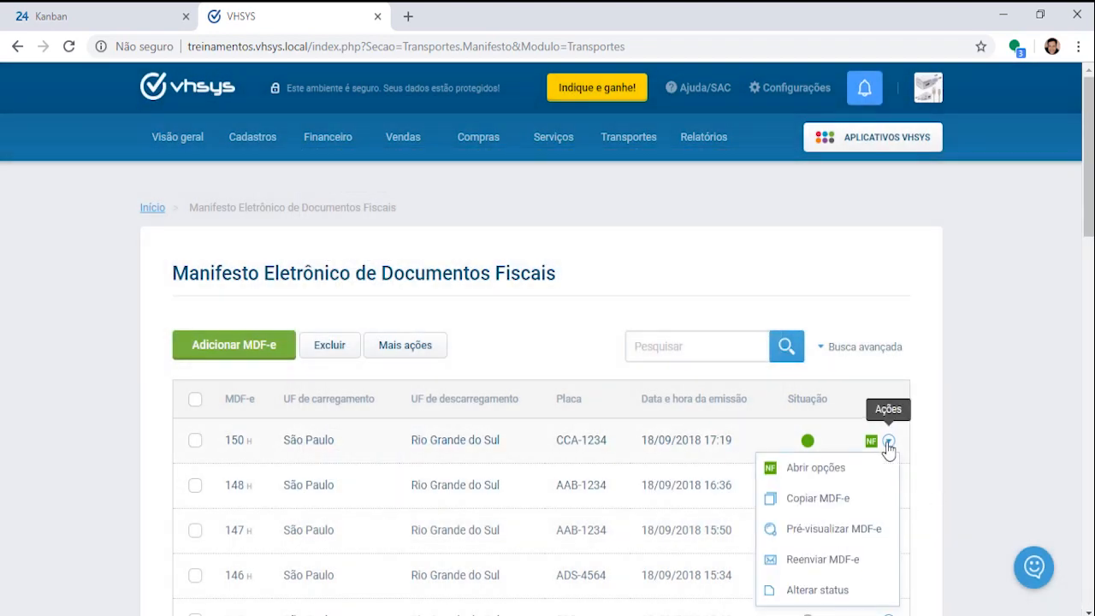
{"action": "left_click", "coordinate": [828, 590]}
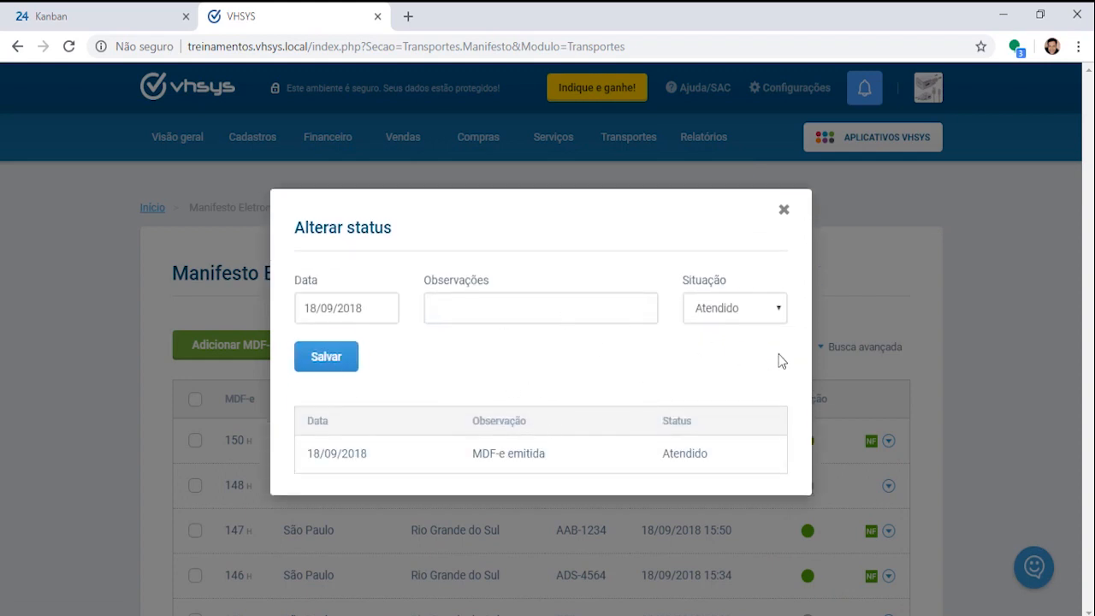
{"action": "left_click", "coordinate": [777, 310]}
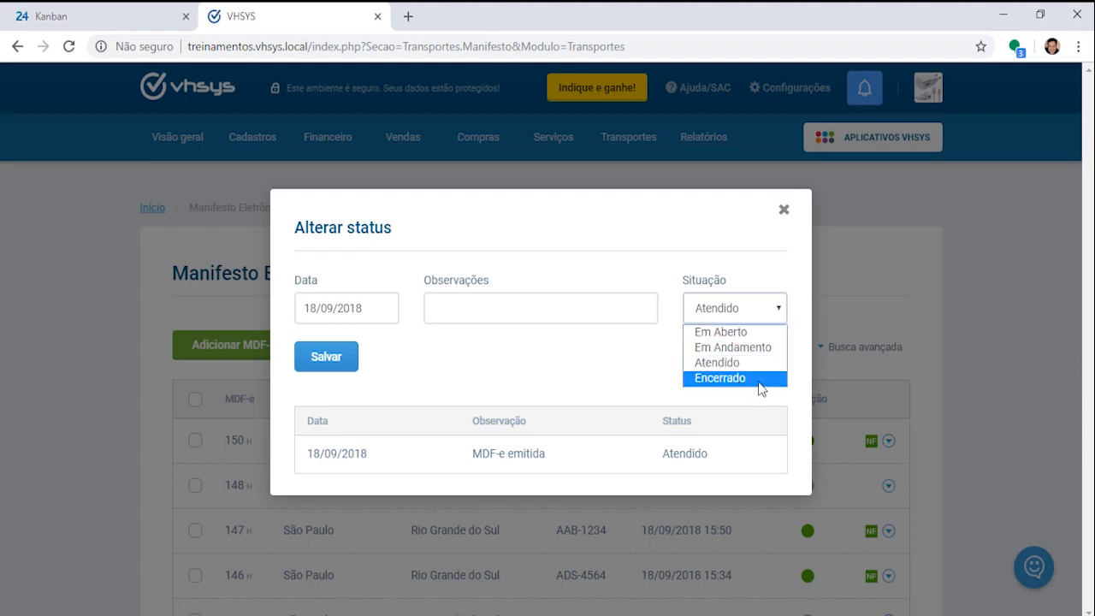
{"action": "left_click", "coordinate": [780, 212]}
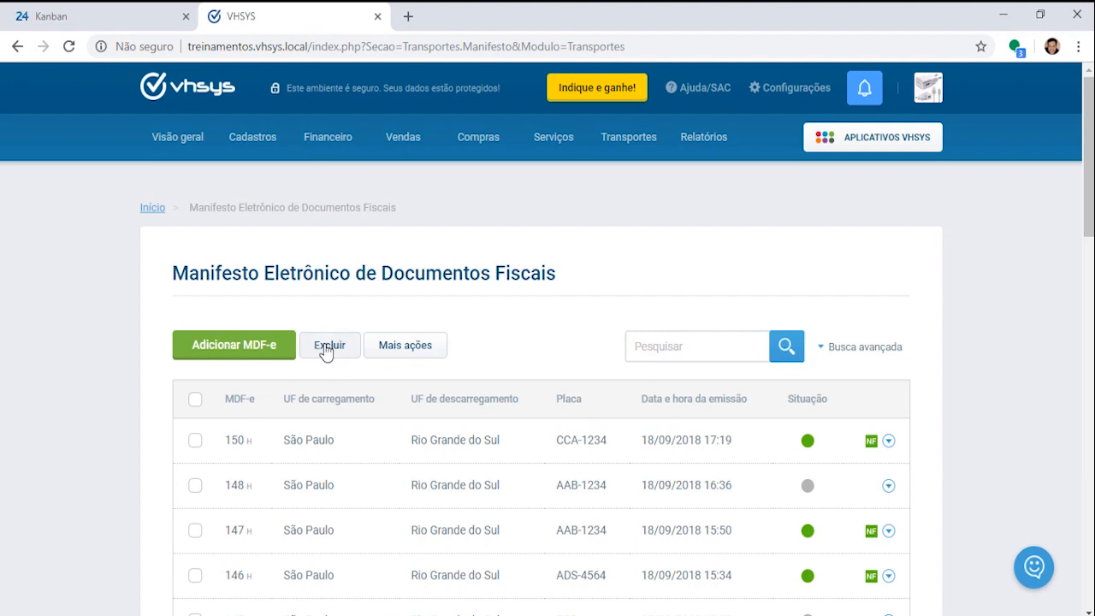
Step: Open the electronic manifest report in a new tab via Mais ações > Imprimir
{"action": "left_click", "coordinate": [421, 348]}
{"action": "left_click", "coordinate": [370, 394]}
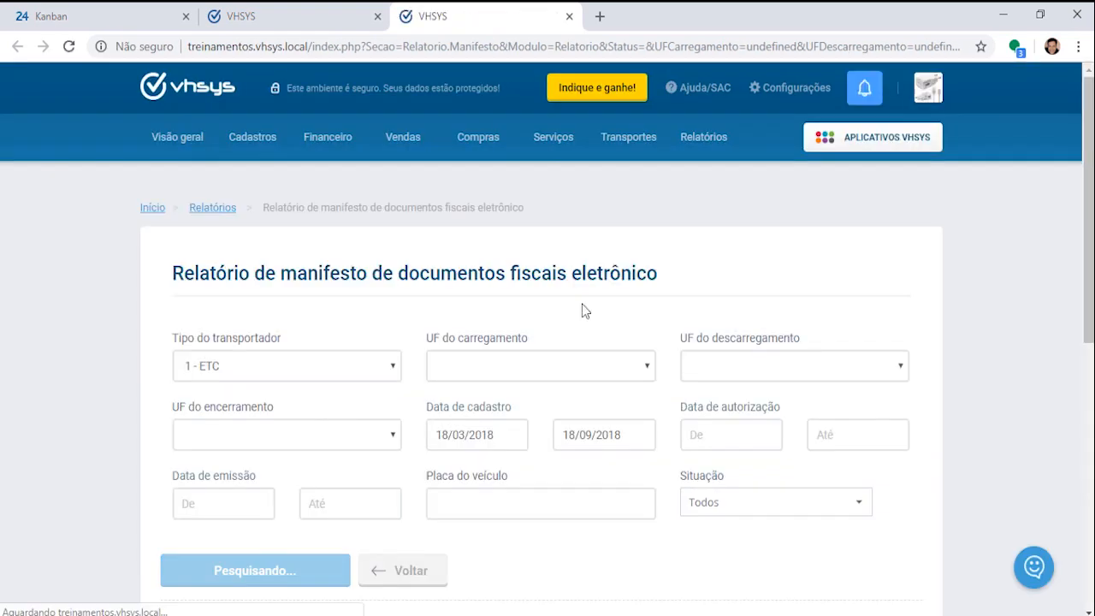
{"action": "scroll", "coordinate": [586, 260], "scroll_direction": "down", "scroll_amount": 7}
{"action": "scroll", "coordinate": [581, 361], "scroll_direction": "up", "scroll_amount": 5}
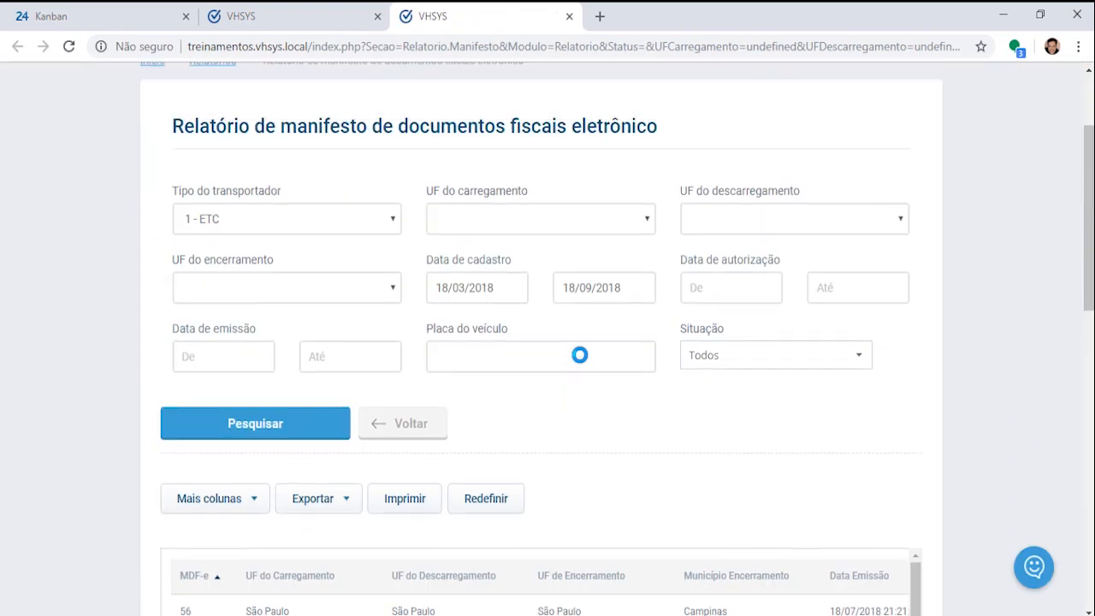
{"action": "scroll", "coordinate": [579, 354], "scroll_direction": "up", "scroll_amount": 1}
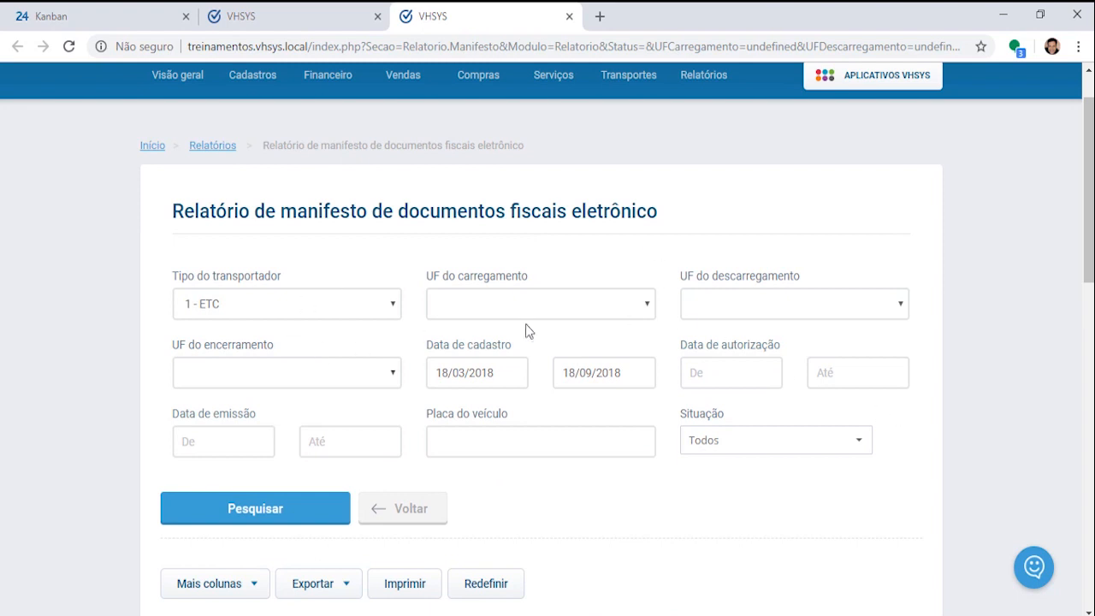
Step: Check the carrier type, loading UF, unloading UF and Situação filter choices
{"action": "left_click", "coordinate": [395, 310]}
{"action": "left_click", "coordinate": [646, 313]}
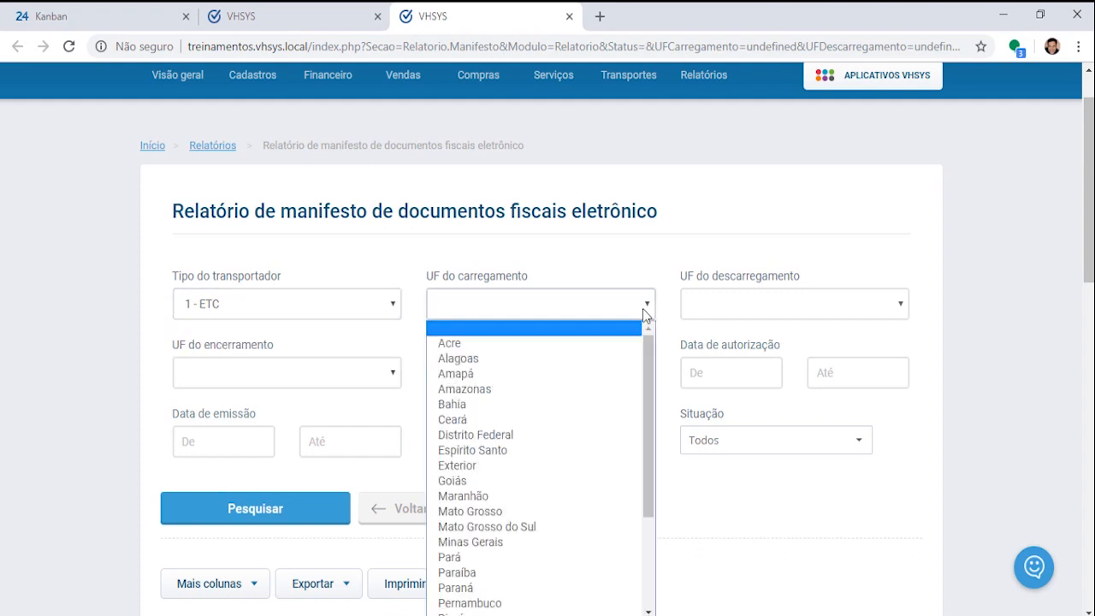
{"action": "left_click", "coordinate": [899, 308]}
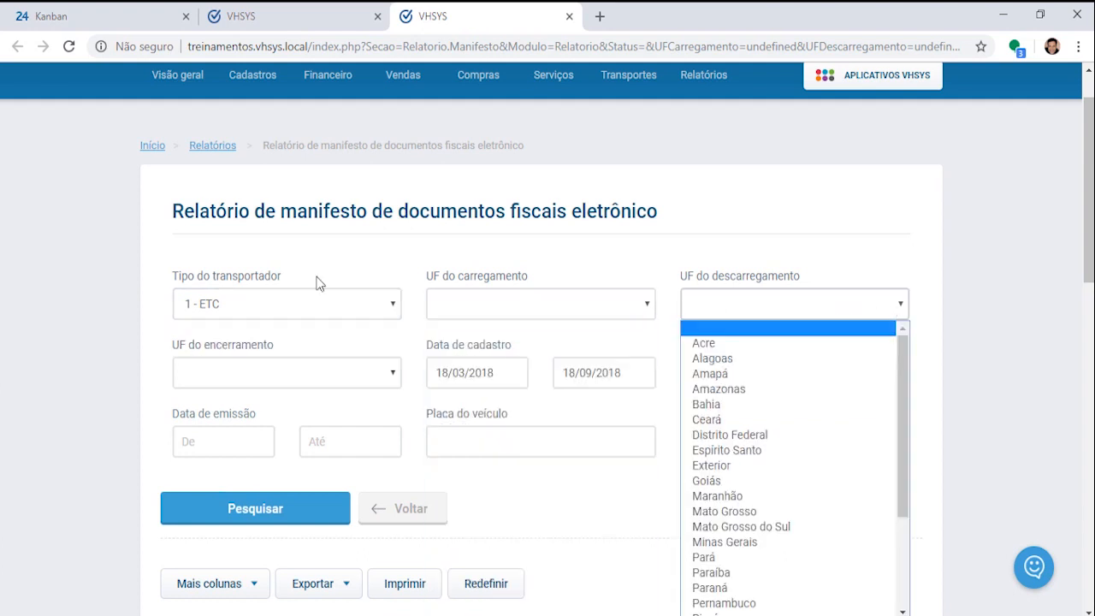
{"action": "left_click", "coordinate": [654, 353]}
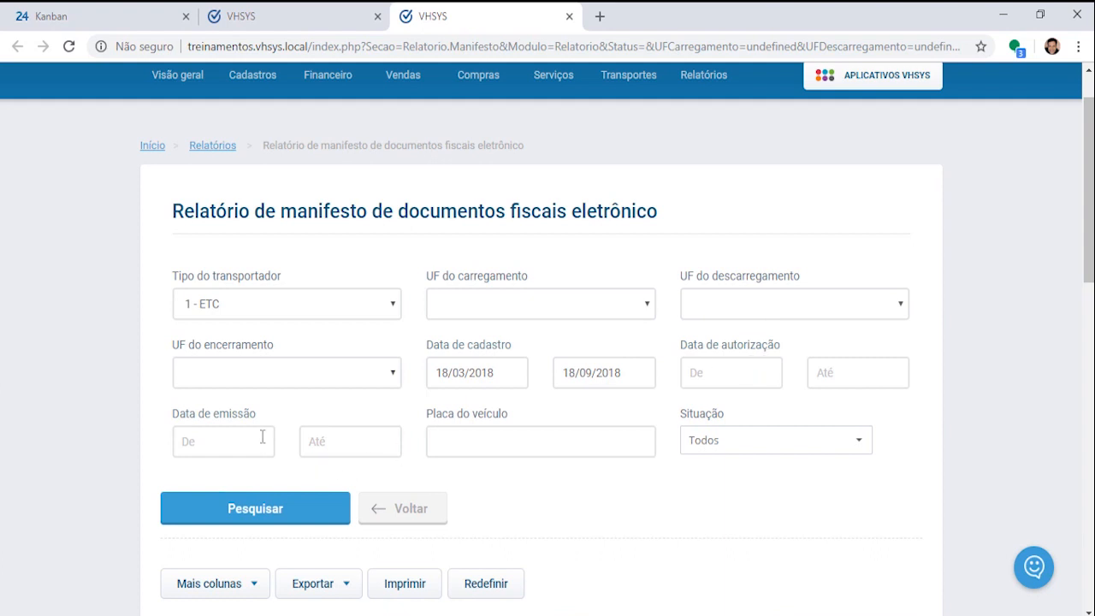
{"action": "left_click", "coordinate": [860, 444]}
{"action": "scroll", "coordinate": [804, 462], "scroll_direction": "down", "scroll_amount": 1}
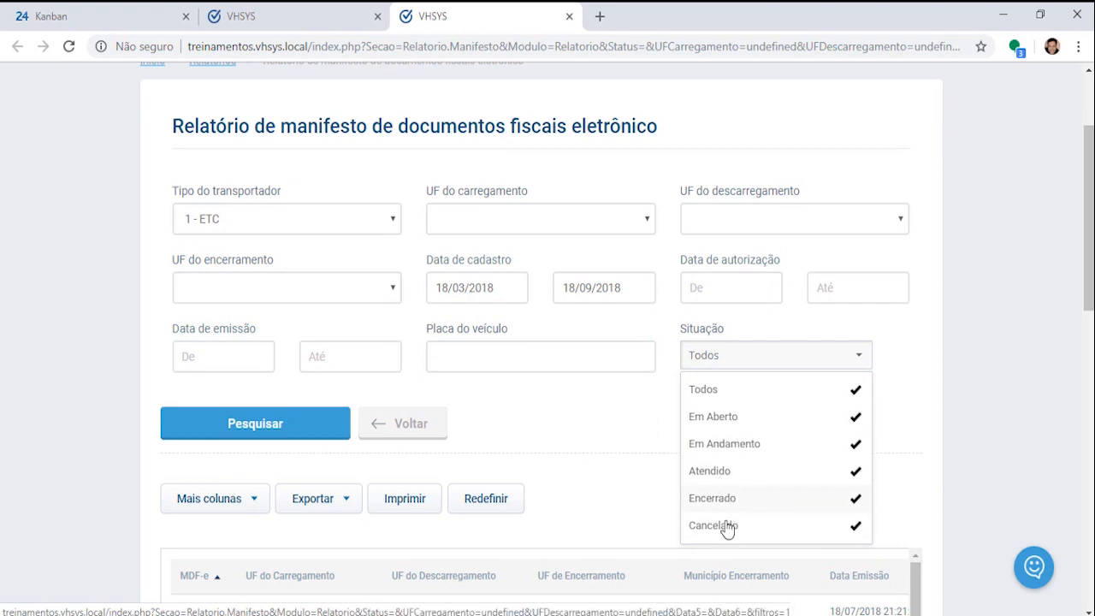
Step: Run the report search for ETC carriers 18/03/2018–18/09/2018 and review the MDF-e results
{"action": "left_click", "coordinate": [251, 437]}
{"action": "scroll", "coordinate": [730, 295], "scroll_direction": "down", "scroll_amount": 4}
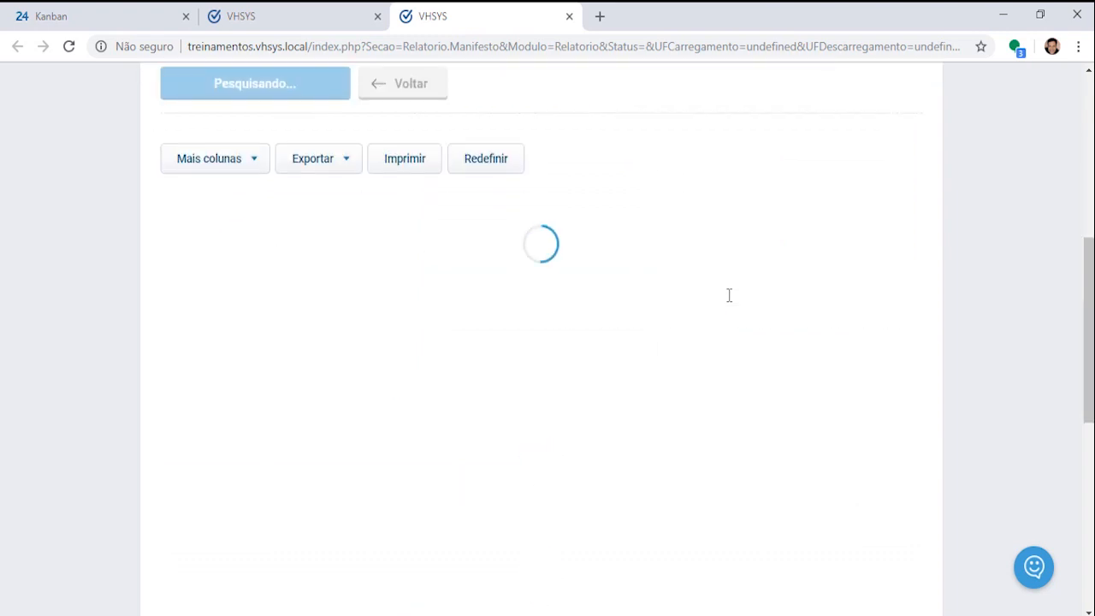
{"action": "scroll", "coordinate": [758, 374], "scroll_direction": "down", "scroll_amount": 1}
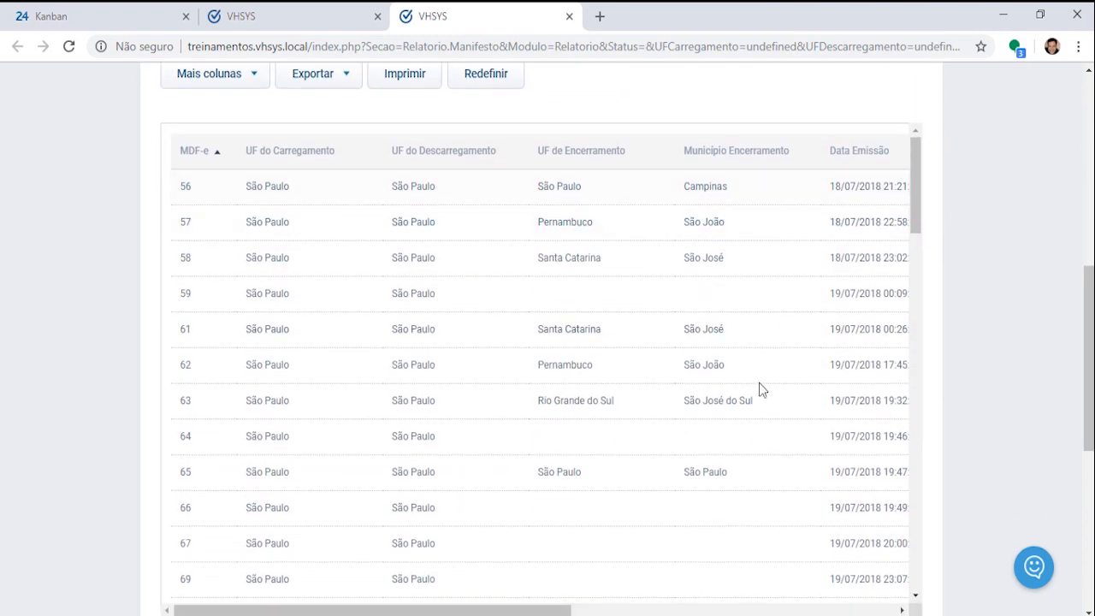
{"action": "scroll", "coordinate": [572, 391], "scroll_direction": "up", "scroll_amount": 3}
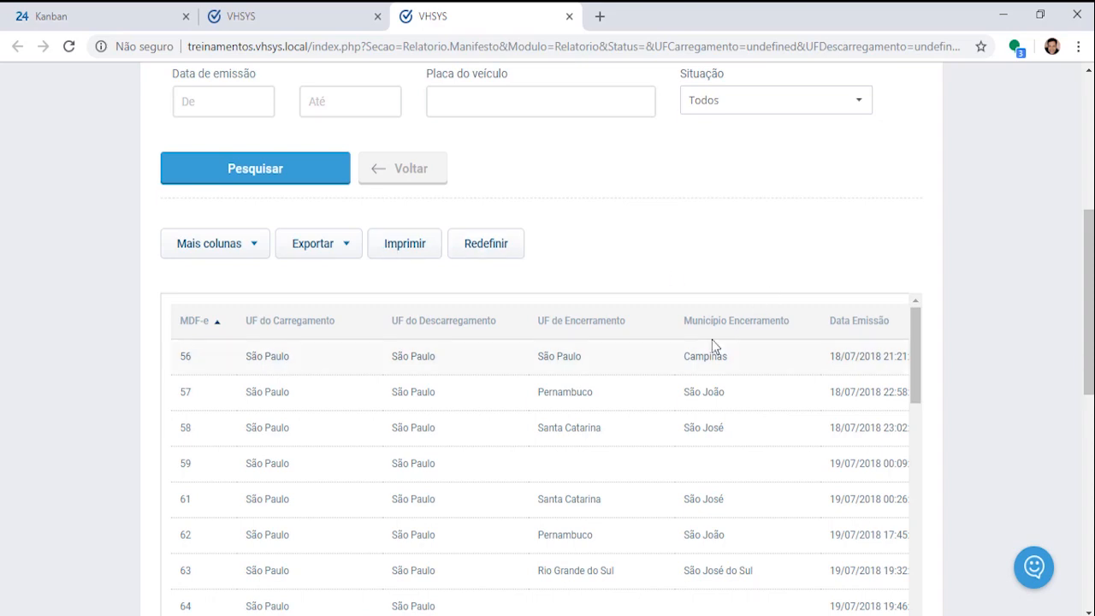
{"action": "scroll", "coordinate": [715, 346], "scroll_direction": "up", "scroll_amount": 5}
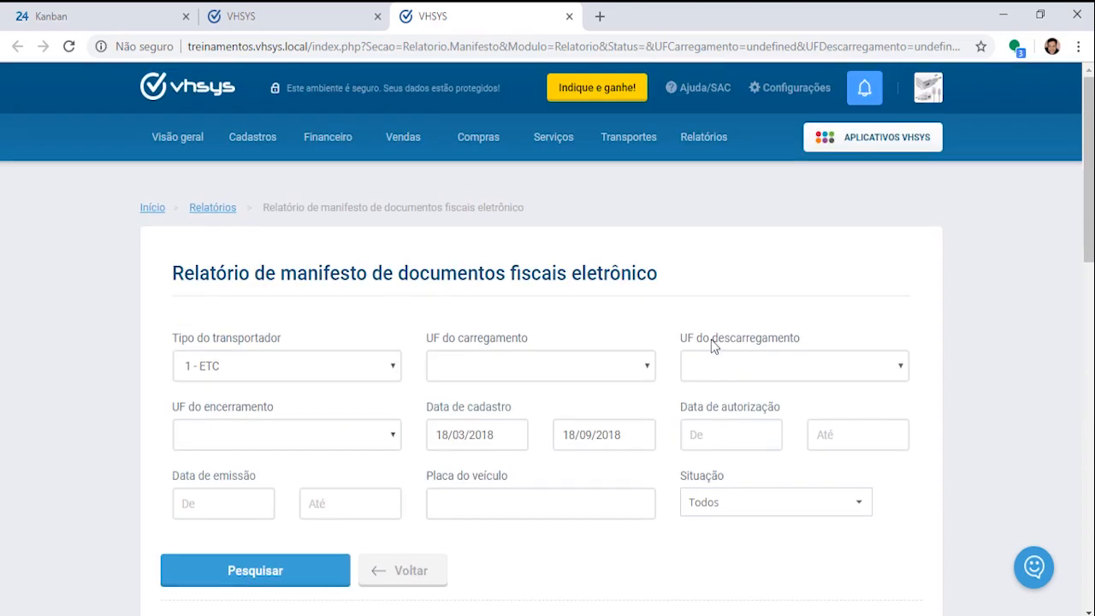